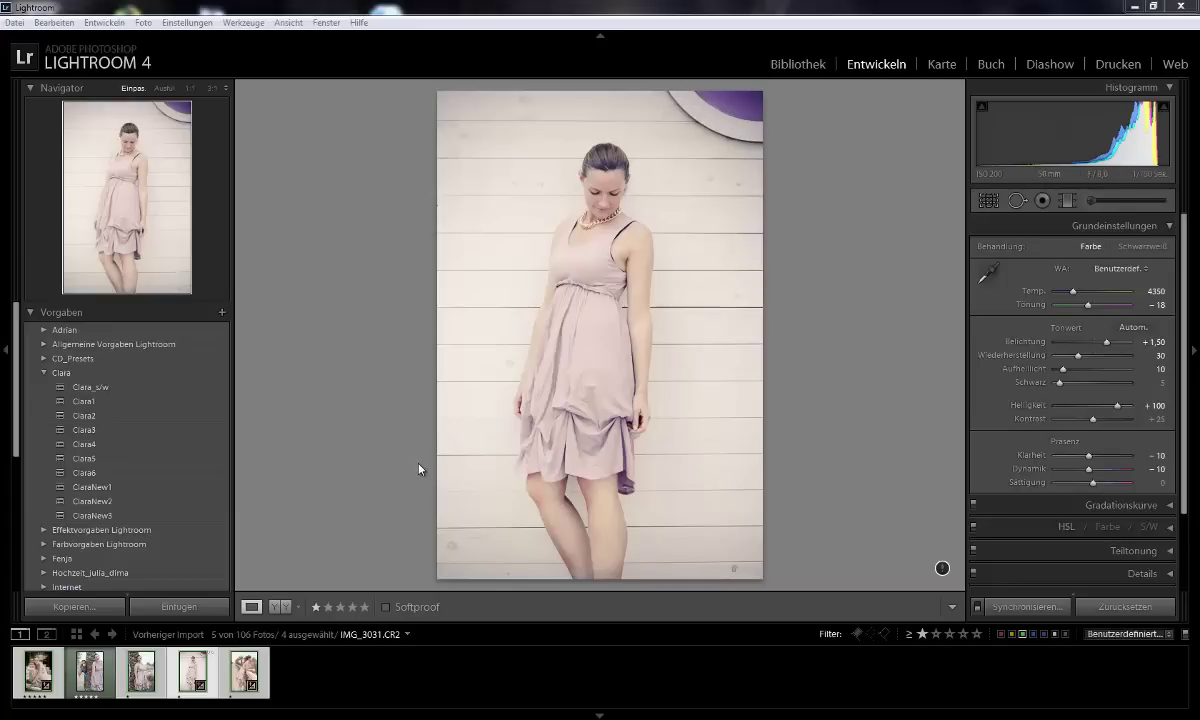
# Create virtual copies of the selected filmstrip photos, starting from the bridge photo.
pyautogui.click(243, 680)
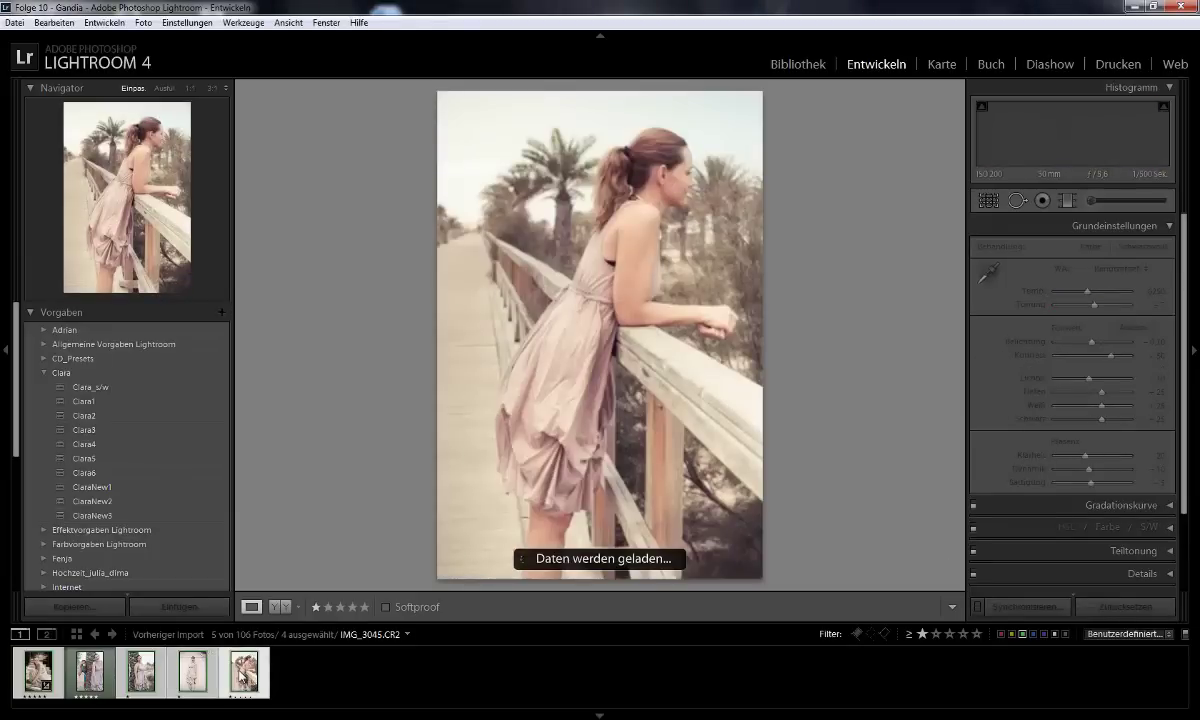
pyautogui.rightClick(243, 680)
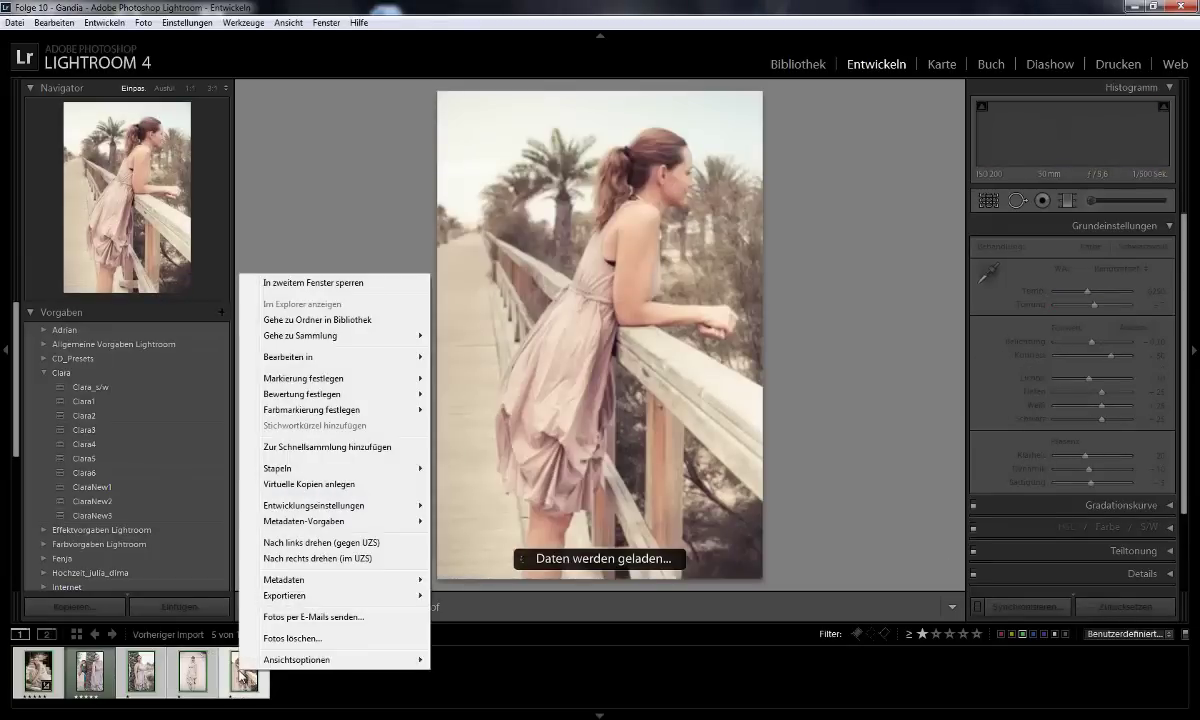
pyautogui.click(340, 484)
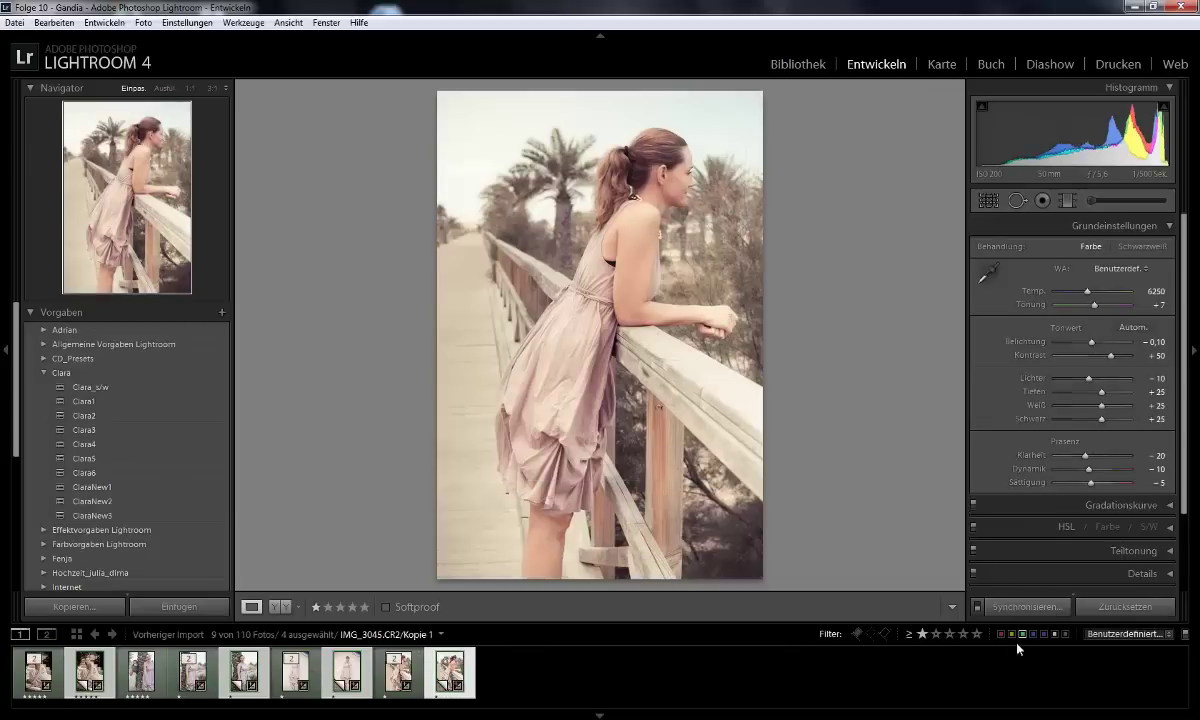
# Reset the bridge photo copy and wall portrait copy IMG_3031.CR2/Kopie 1 to their unedited settings.
pyautogui.click(1113, 606)
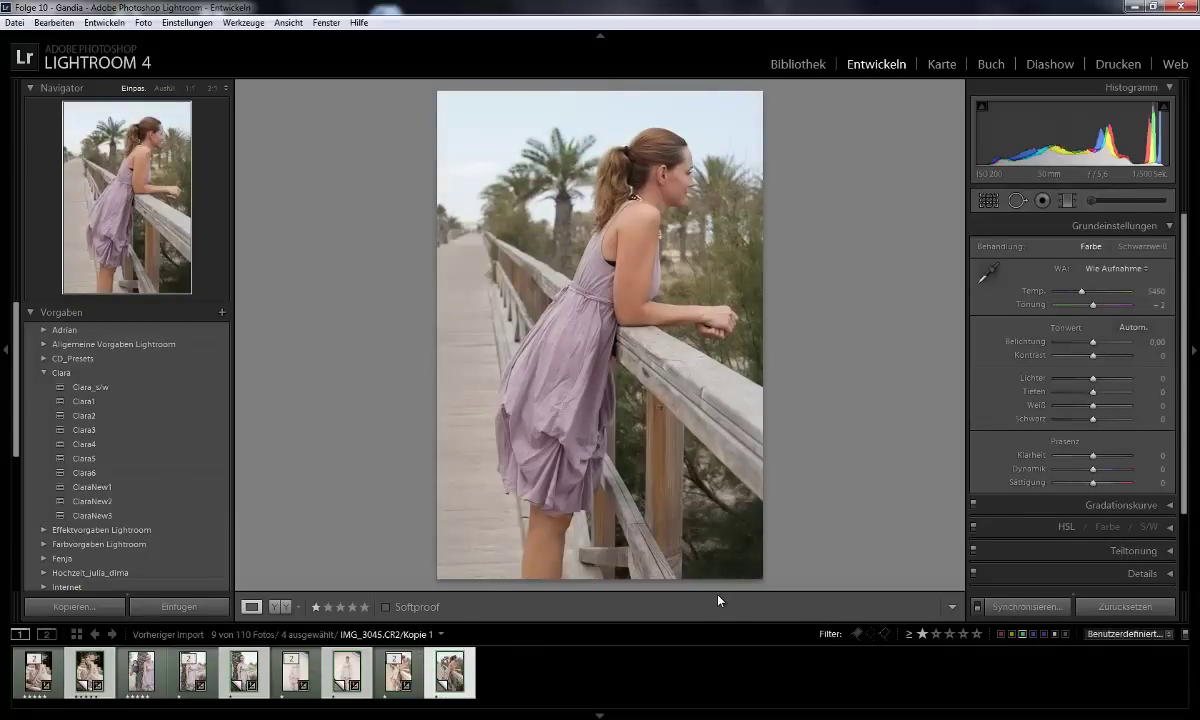
pyautogui.click(344, 679)
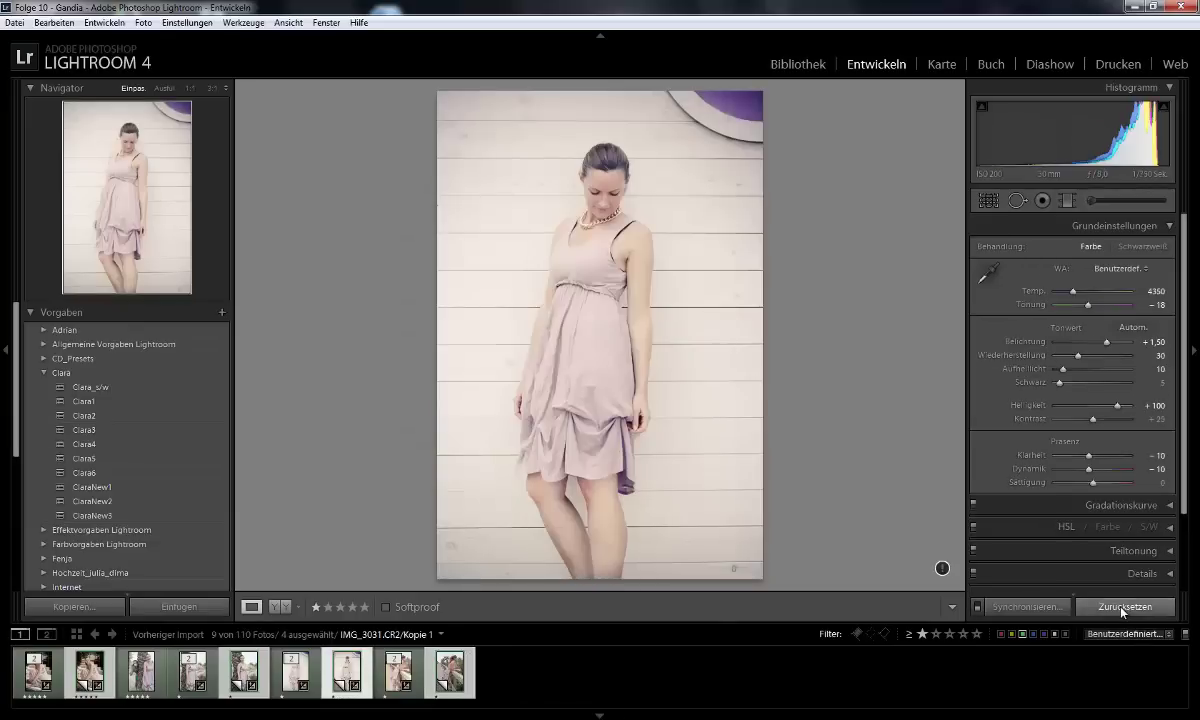
pyautogui.click(1122, 607)
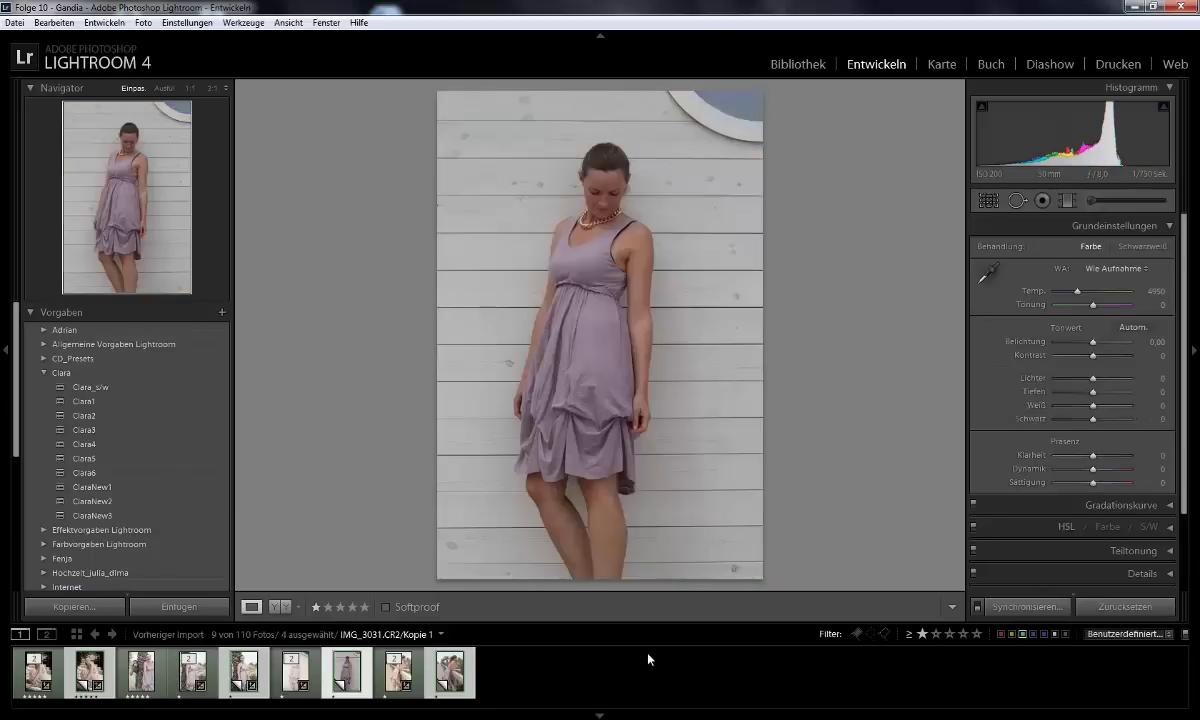
# With the filmstrip hidden, set Belichtung to +1,50 and Klarheit and Dynamik to −10.
pyautogui.click(597, 714)
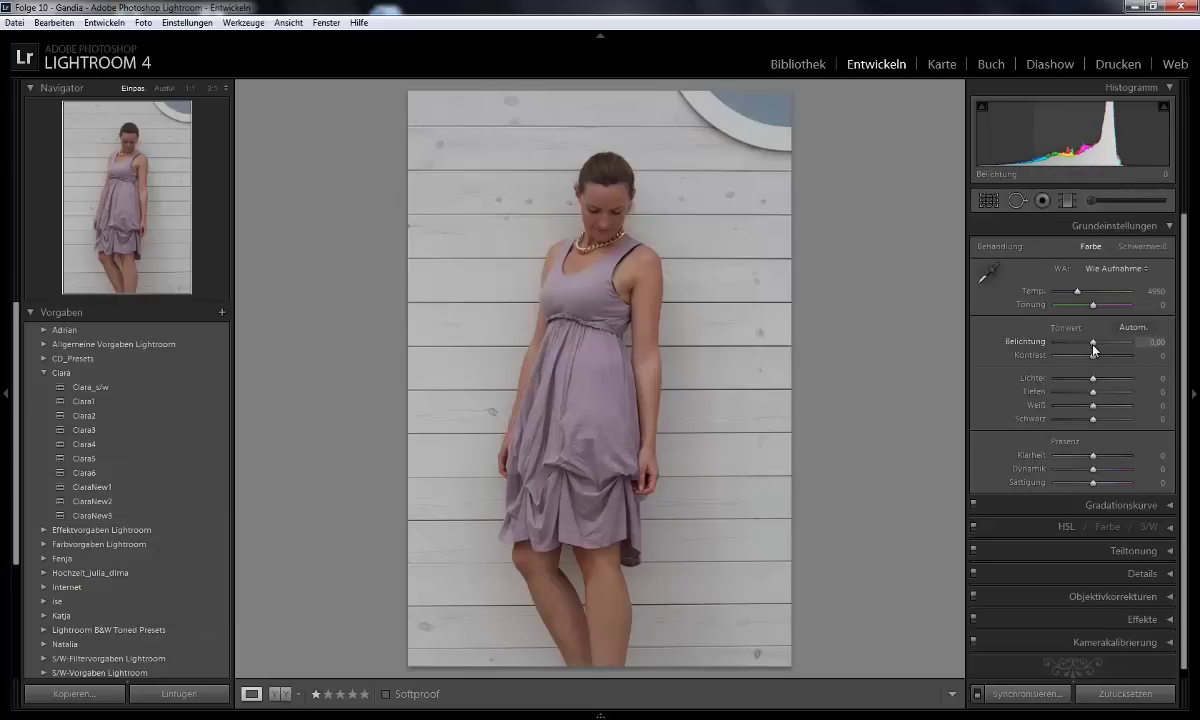
pyautogui.press('Up')
pyautogui.press('Up')
pyautogui.press('Up')
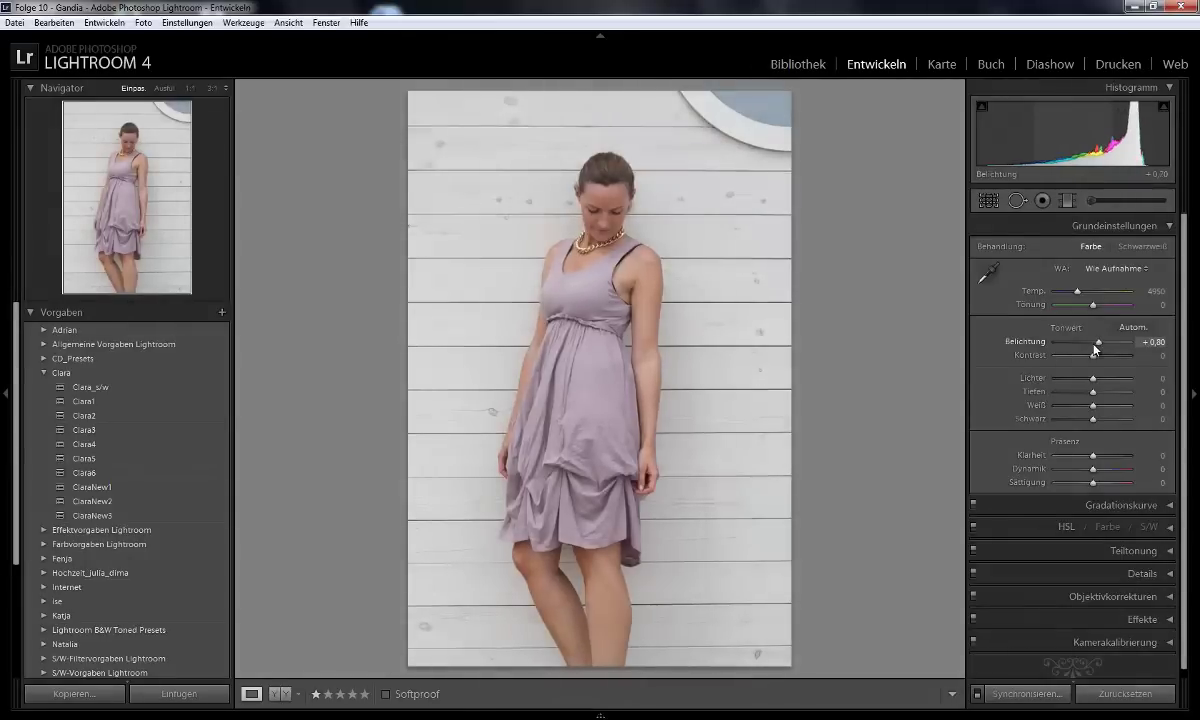
pyautogui.press('Up')
pyautogui.press('Up')
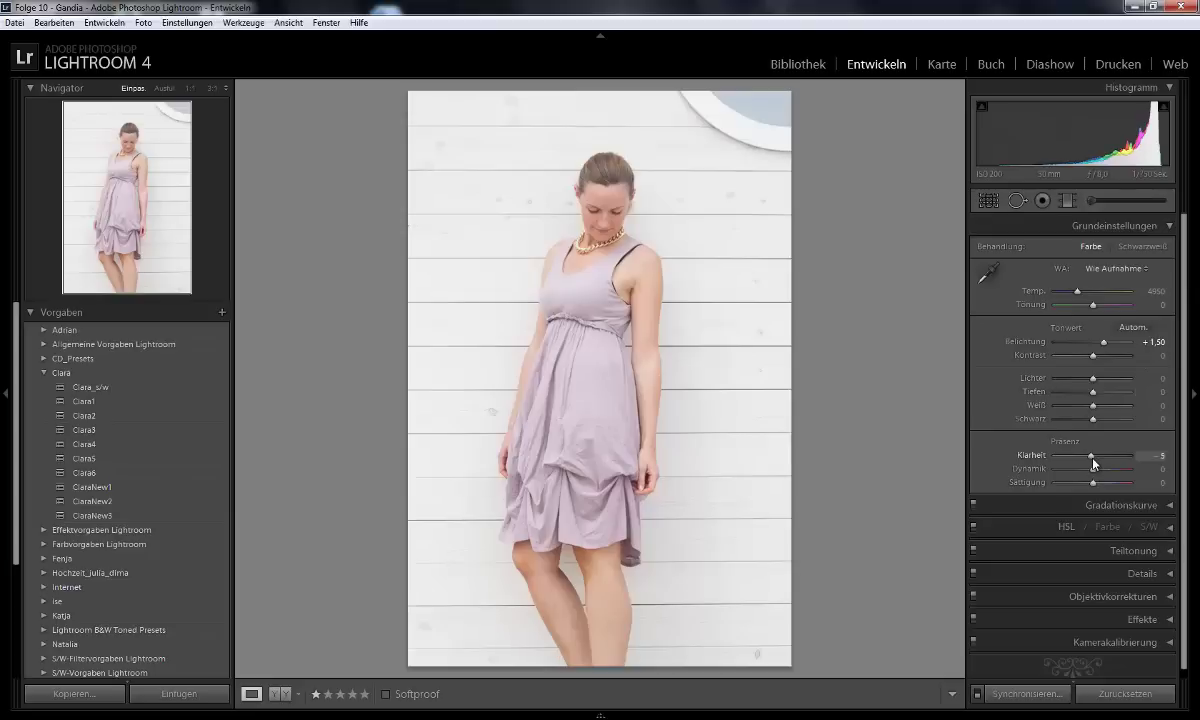
pyautogui.moveTo(1093, 457); pyautogui.dragTo(1089, 476)
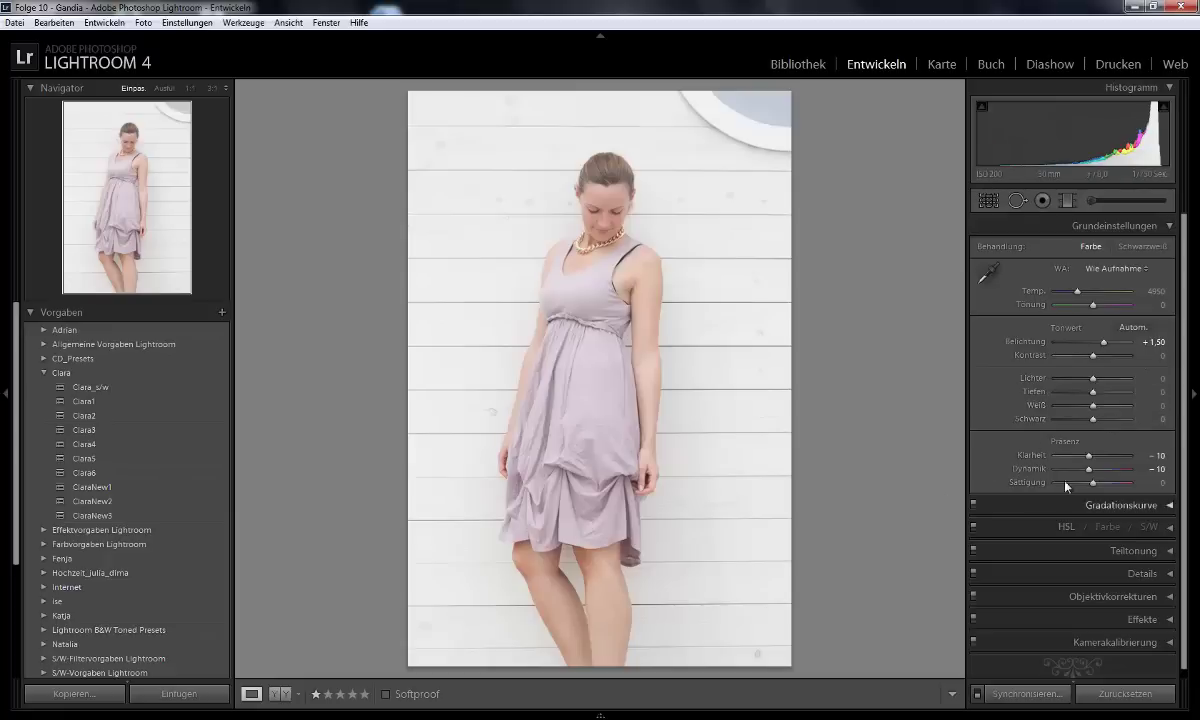
# Set the Gradationskurve to Lichter and Helle −25, Dunkle Mitteltöne −50 and Tiefen +65.
pyautogui.click(1173, 505)
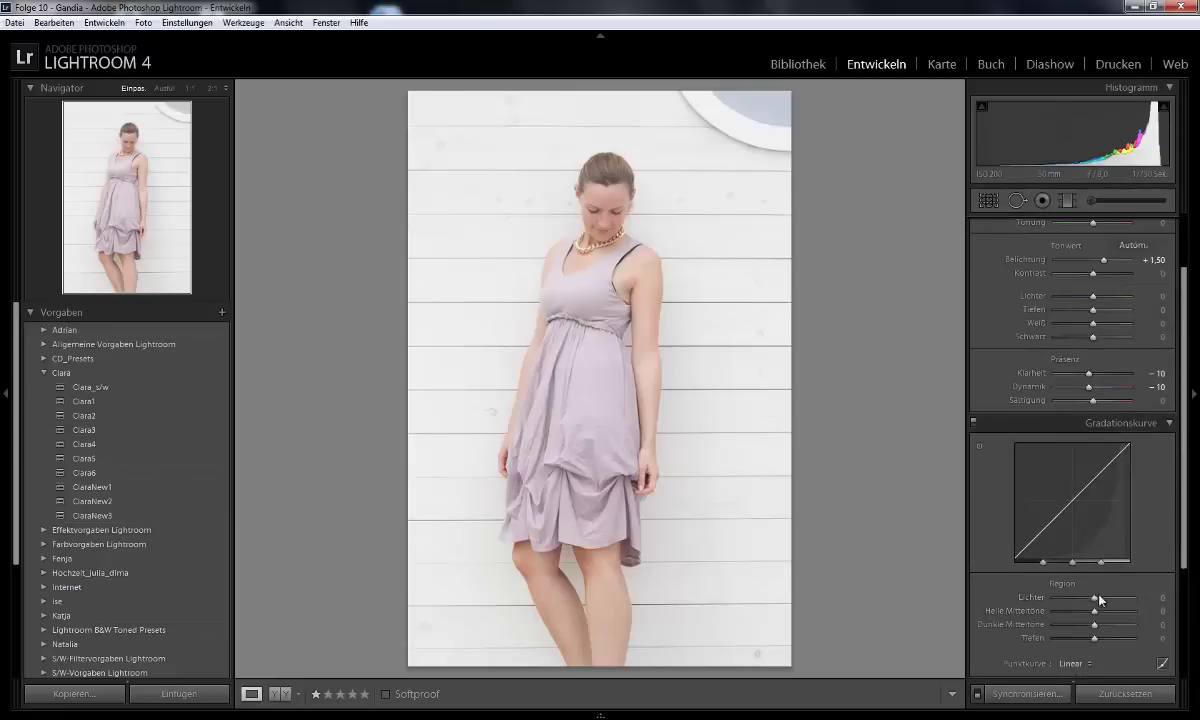
pyautogui.moveTo(1099, 598); pyautogui.dragTo(1093, 617)
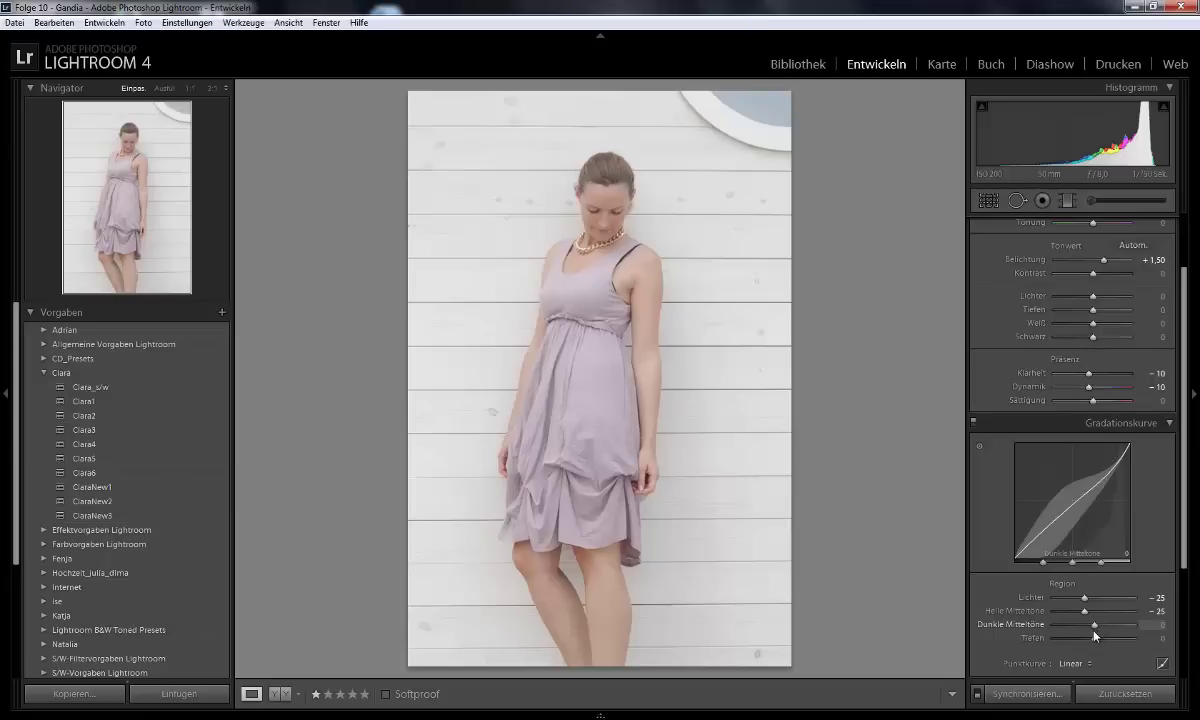
pyautogui.moveTo(1095, 628); pyautogui.dragTo(1087, 628)
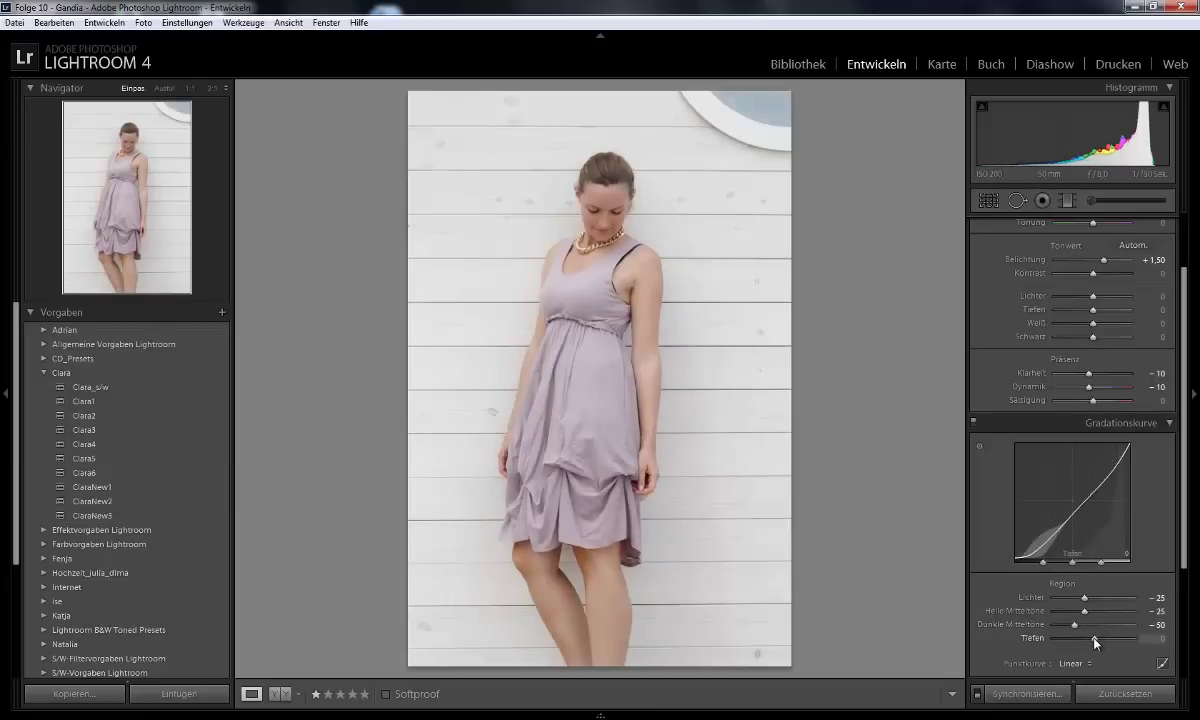
pyautogui.press('Up')
pyautogui.press('Up')
pyautogui.press('Up')
pyautogui.press('Up')
pyautogui.press('Up')
pyautogui.press('Up')
pyautogui.press('Up')
pyautogui.press('Up')
pyautogui.press('Up')
pyautogui.click(1170, 424)
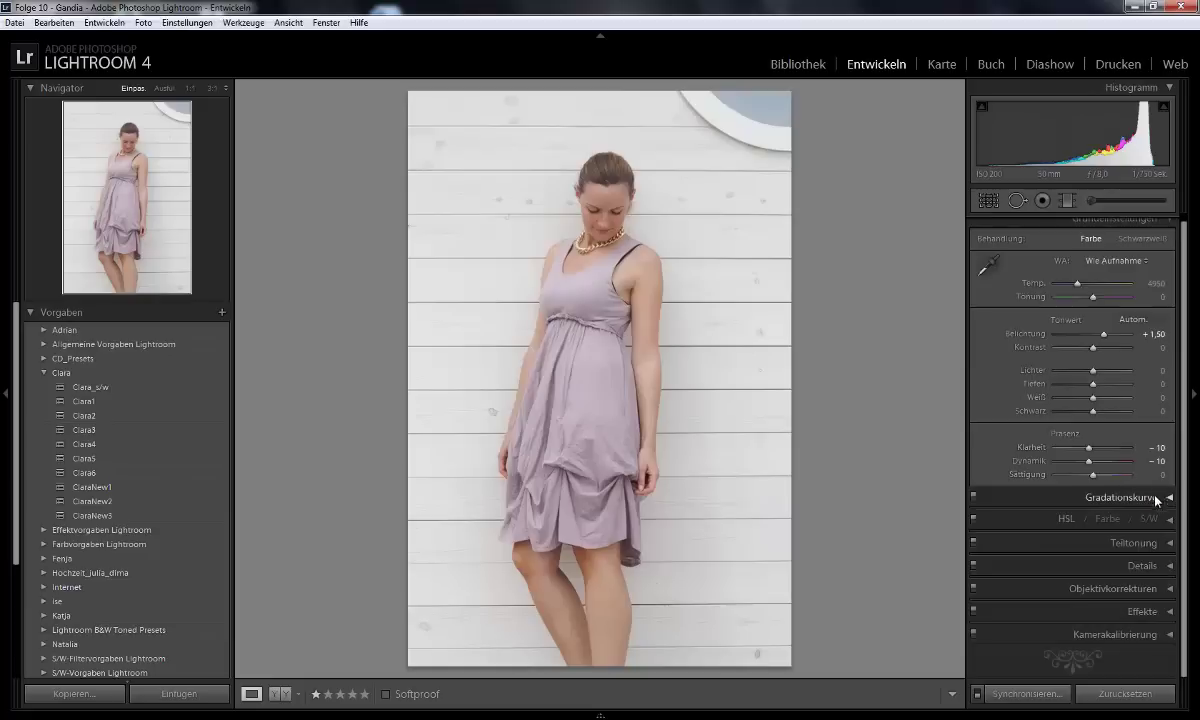
# Shift the porthole's Aqua and Blue hue to +11/+100 and saturation to +4/+50.
pyautogui.click(1171, 521)
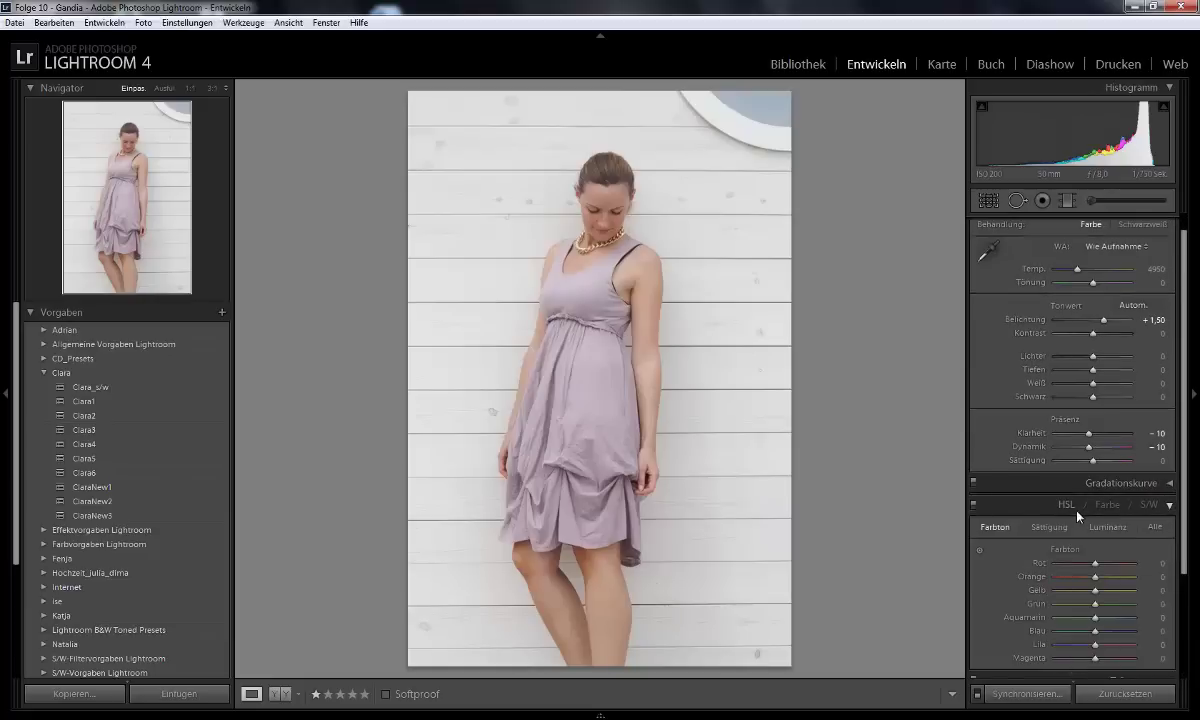
pyautogui.click(979, 550)
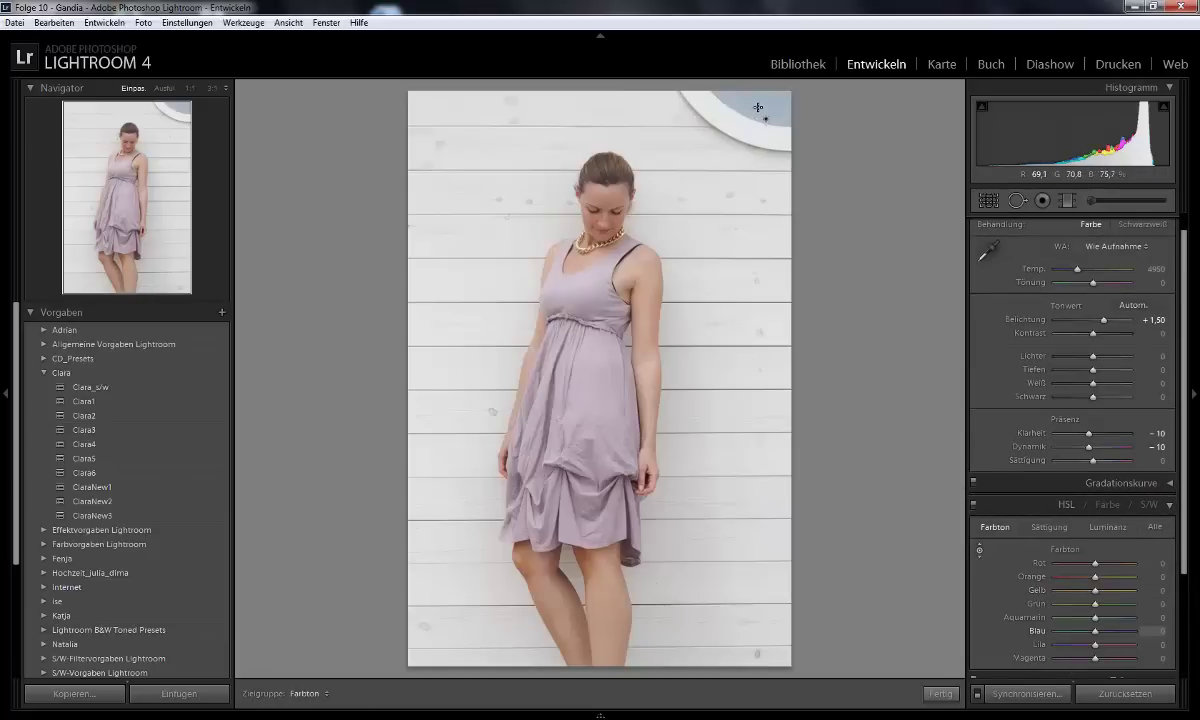
pyautogui.moveTo(758, 131)
pyautogui.mouseDown()
pyautogui.moveTo(787, 47)
pyautogui.moveTo(746, 10)
pyautogui.mouseUp()
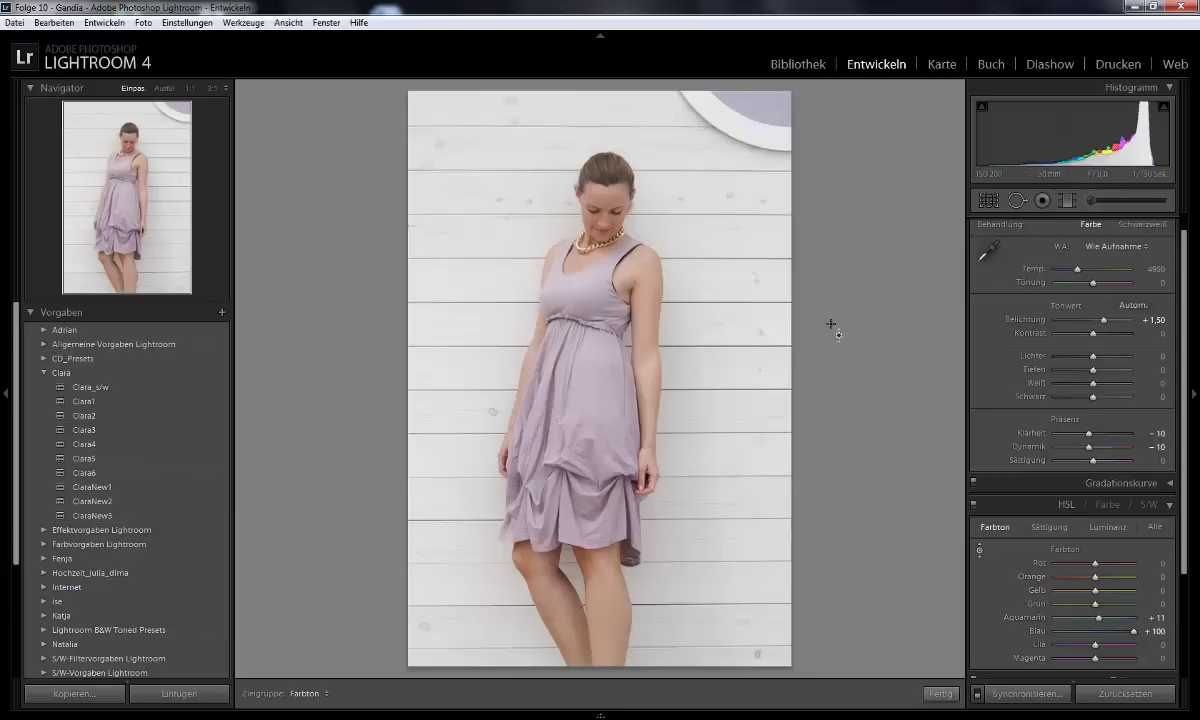
pyautogui.click(1047, 527)
pyautogui.moveTo(776, 96)
pyautogui.mouseDown()
pyautogui.moveTo(776, 66)
pyautogui.moveTo(784, 82)
pyautogui.mouseUp()
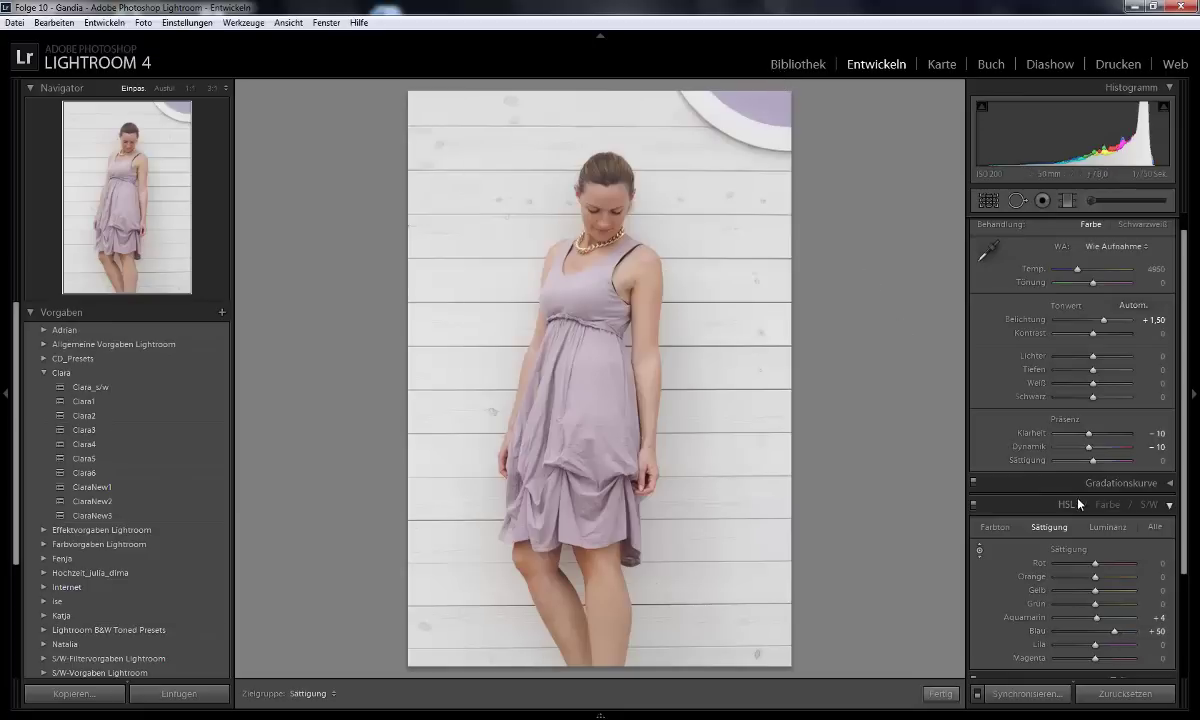
# Set split-toning highlight and shadow saturation to 25 and the highlight hue to about 85.
pyautogui.click(1168, 505)
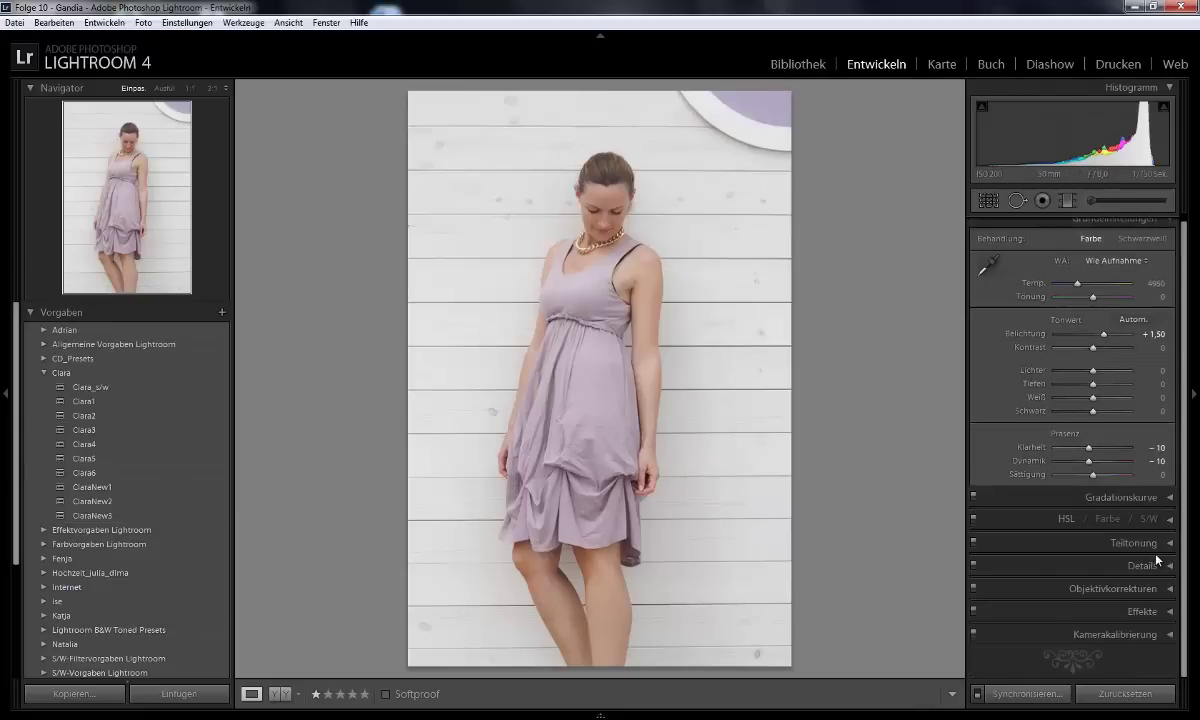
pyautogui.click(1166, 547)
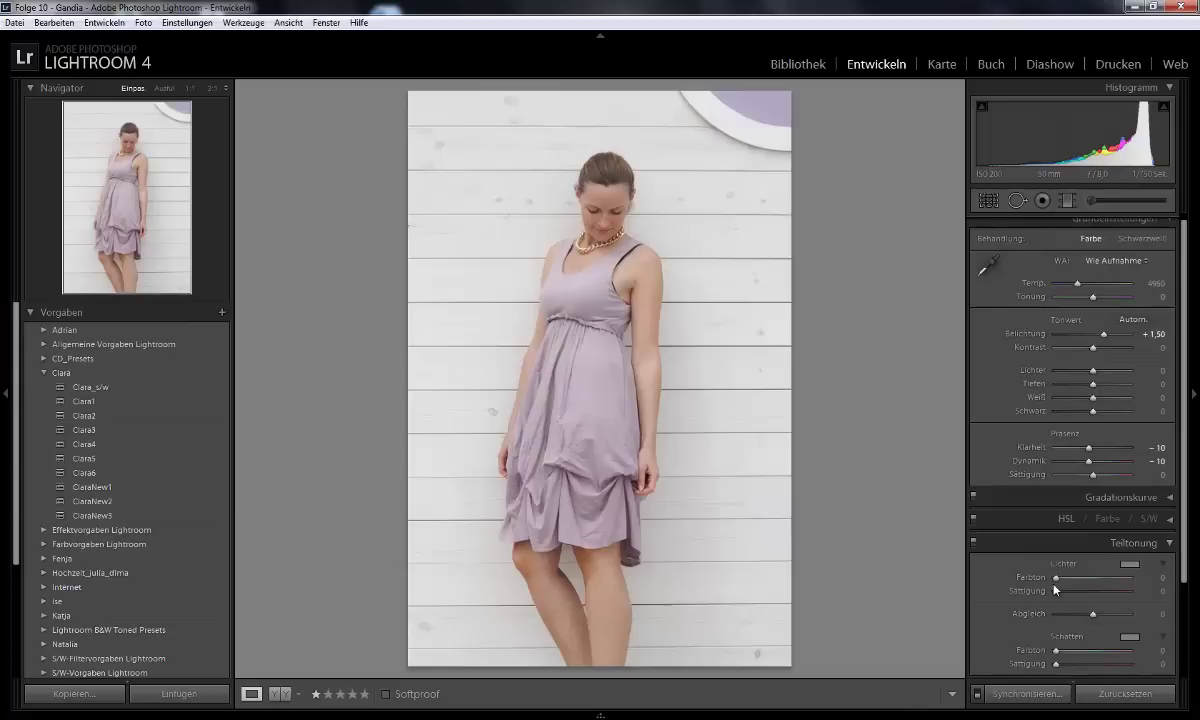
pyautogui.moveTo(1056, 591); pyautogui.dragTo(1075, 591)
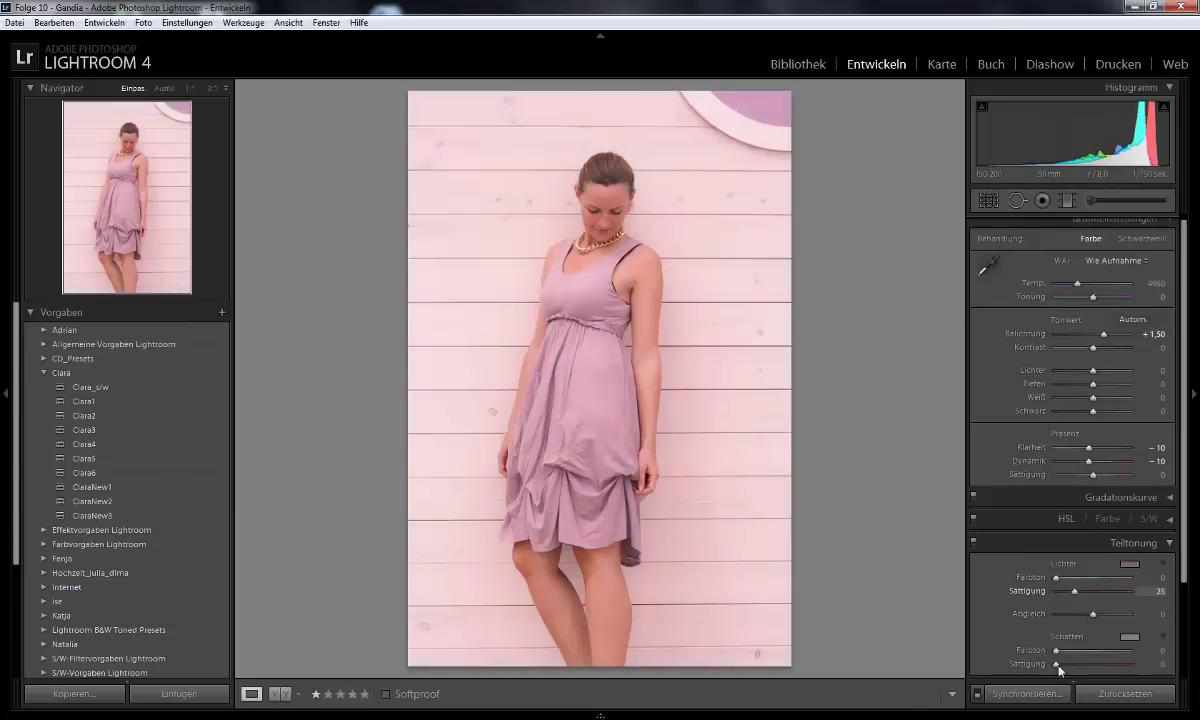
pyautogui.moveTo(1055, 664); pyautogui.dragTo(1075, 664)
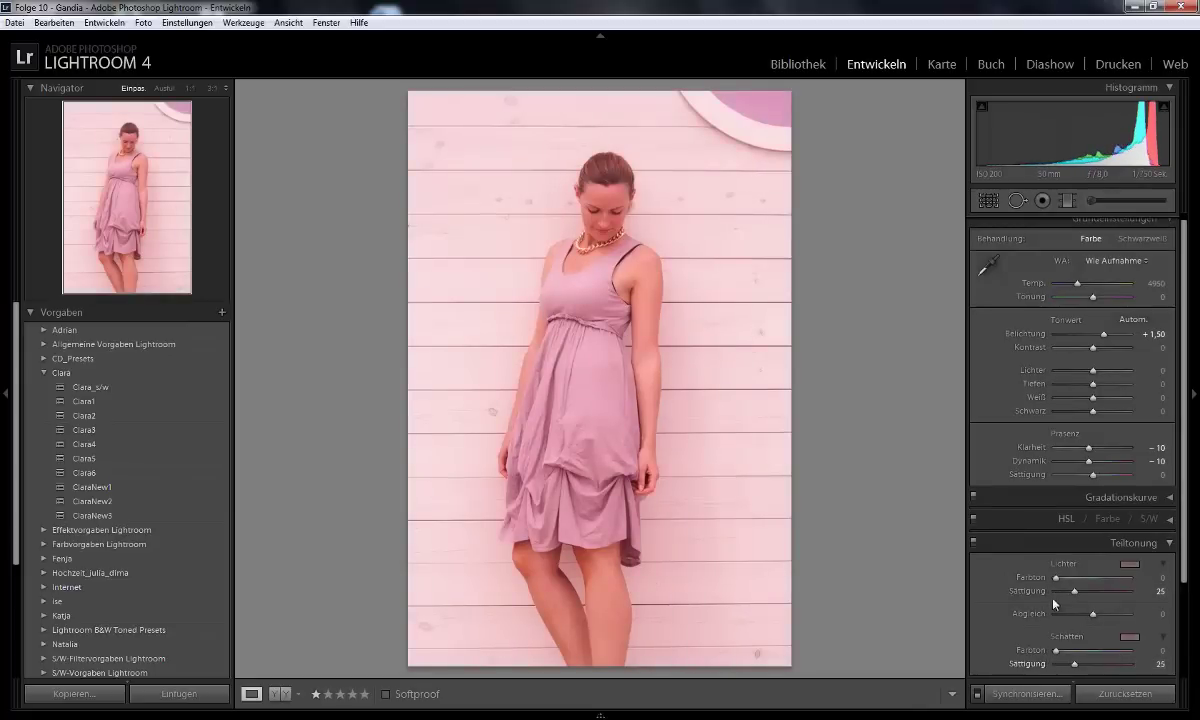
pyautogui.moveTo(1057, 580); pyautogui.dragTo(1059, 585)
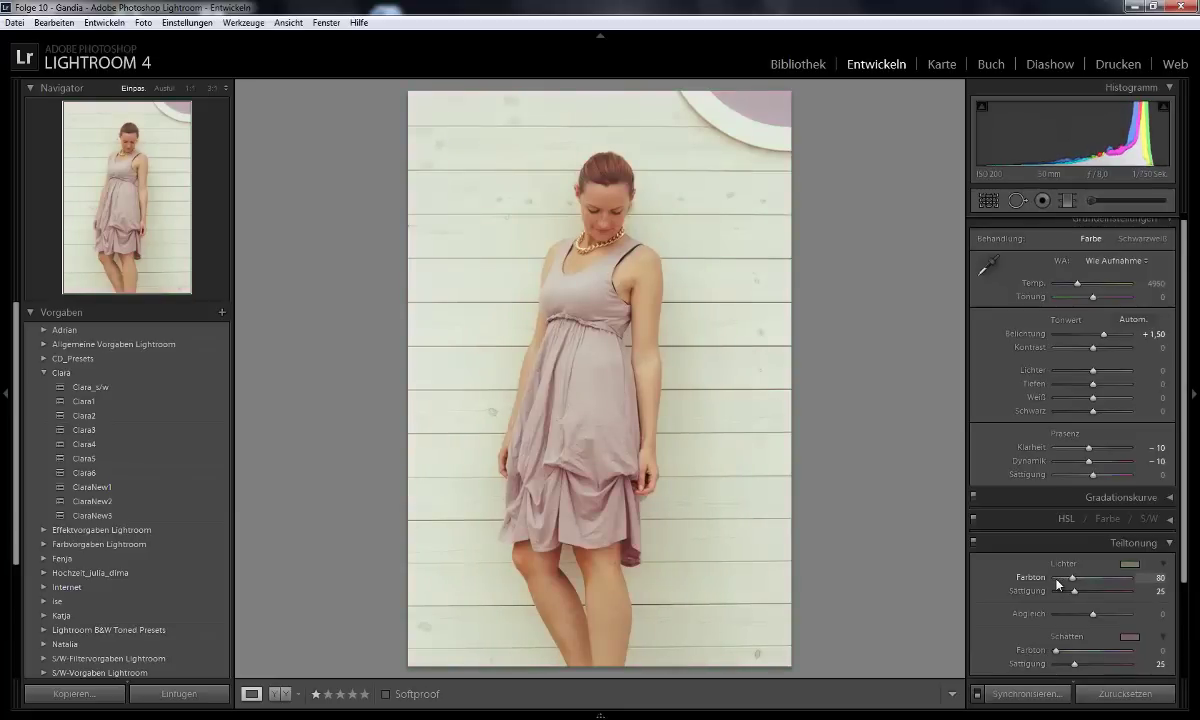
pyautogui.moveTo(1058, 585); pyautogui.dragTo(1061, 585)
# Set the shadow tint to a bluish hue around 280 and keep Abgleich at 0.
pyautogui.moveTo(1056, 651); pyautogui.dragTo(1081, 651)
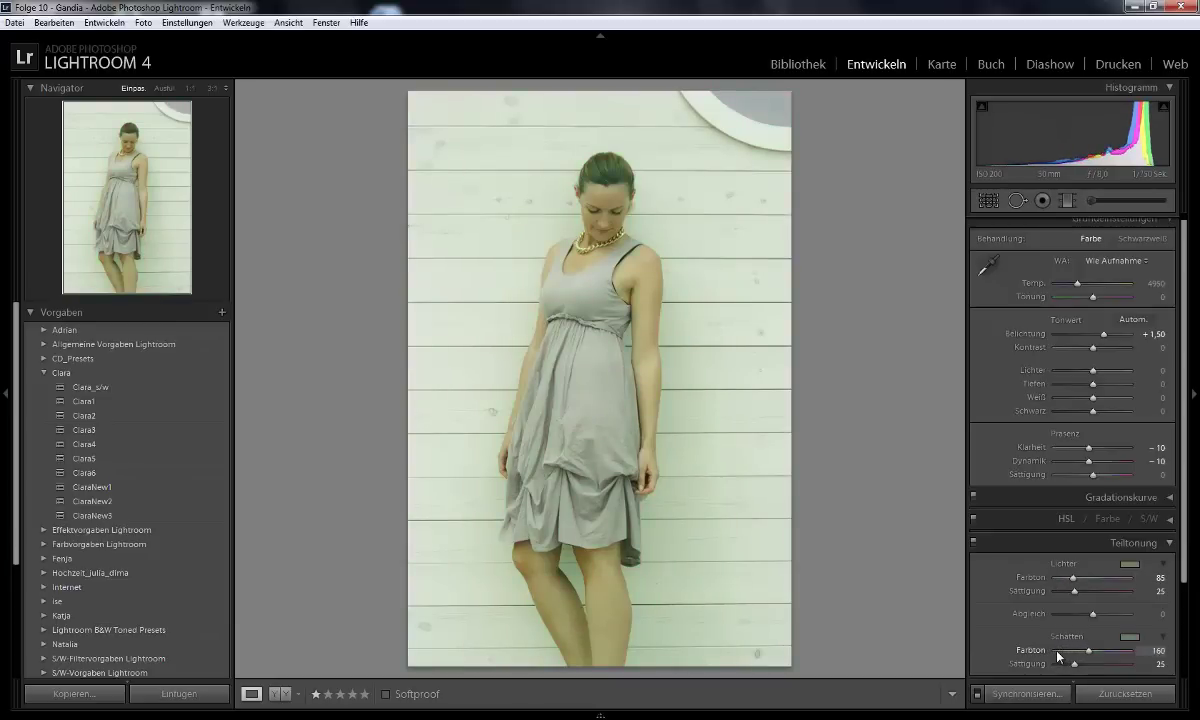
pyautogui.moveTo(1058, 656); pyautogui.dragTo(1059, 656)
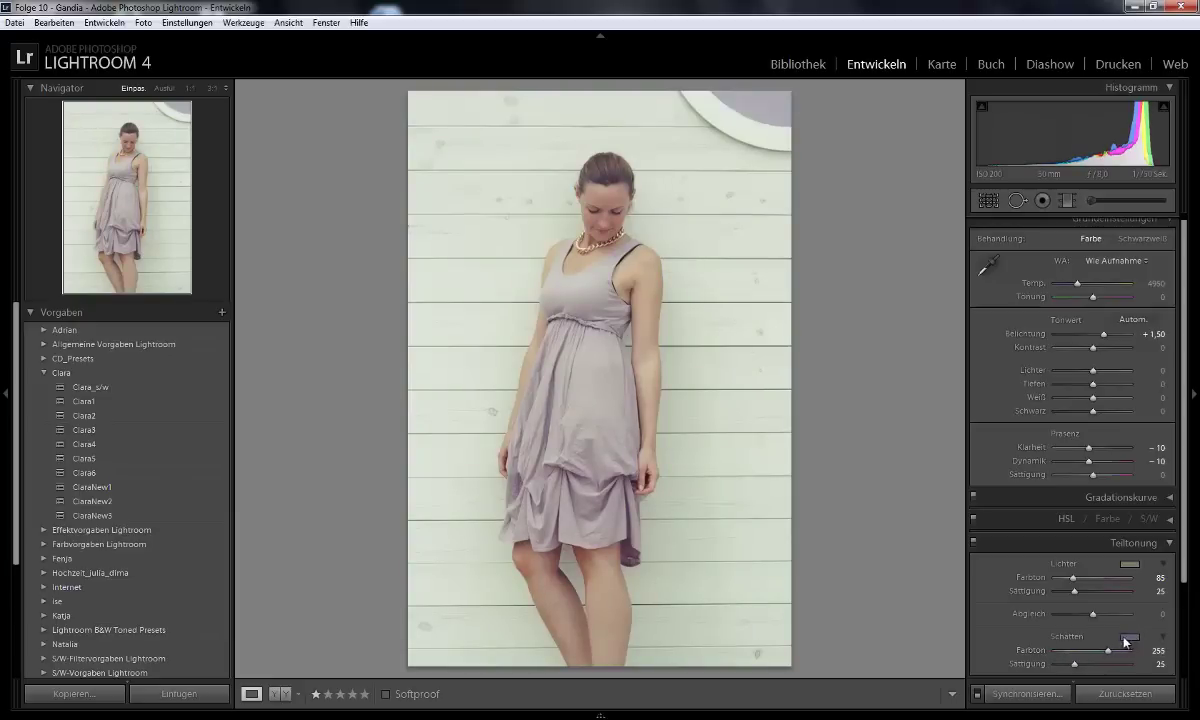
pyautogui.press('Up')
pyautogui.press('Up')
pyautogui.press('Up')
pyautogui.press('Down')
pyautogui.press('Down')
pyautogui.press('Down')
pyautogui.press('Down')
pyautogui.press('Down')
pyautogui.press('Down')
pyautogui.press('Down')
pyautogui.press('Down')
pyautogui.press('Down')
pyautogui.press('Down')
pyautogui.press('Down')
pyautogui.press('Down')
pyautogui.press('Up')
pyautogui.press('Up')
pyautogui.press('Up')
pyautogui.press('Up')
pyautogui.press('Up')
pyautogui.press('Up')
pyautogui.press('Up')
pyautogui.moveTo(1093, 613)
pyautogui.mouseDown()
pyautogui.moveTo(1079, 615)
pyautogui.moveTo(1102, 621)
pyautogui.mouseUp()
pyautogui.doubleClick(1029, 613)
pyautogui.click(1170, 544)
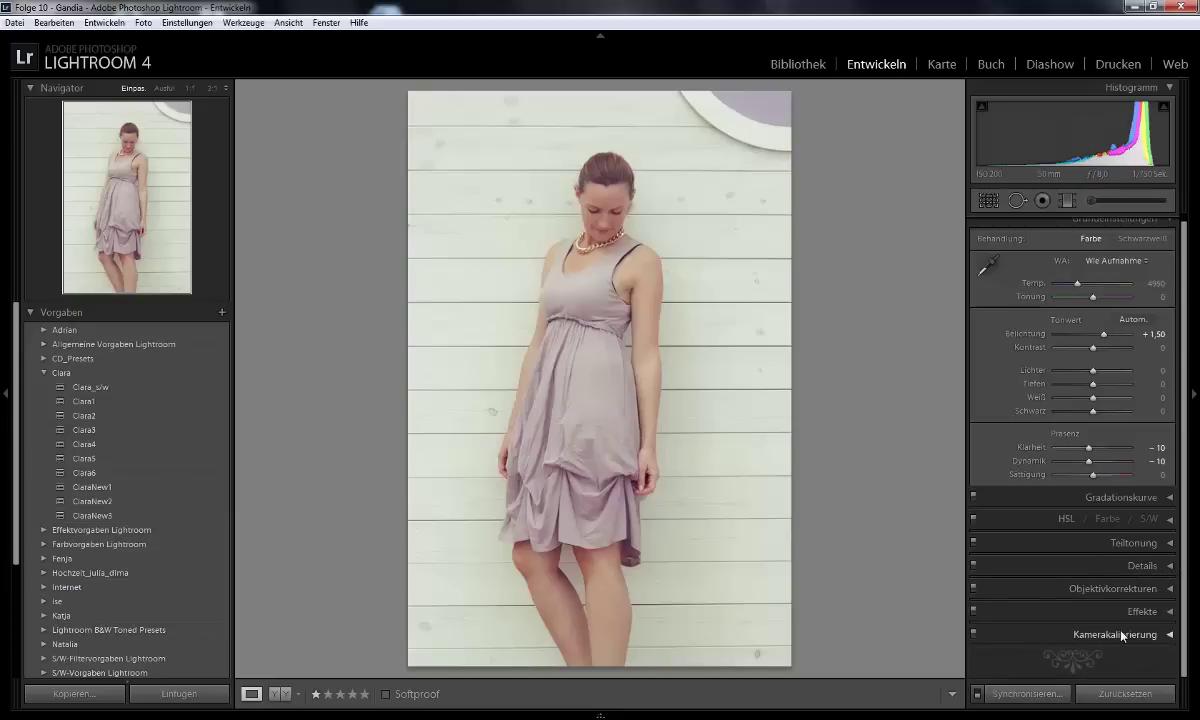
# Increase the sharpening amount in the Detail panel.
pyautogui.click(1170, 566)
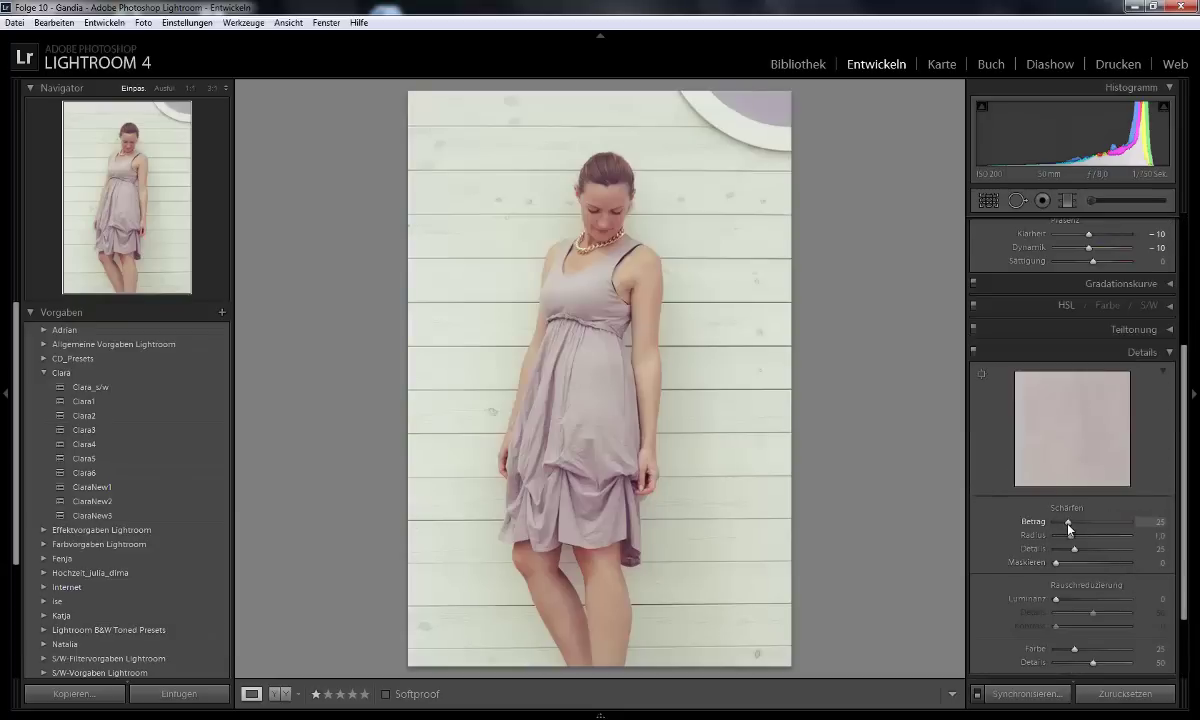
pyautogui.moveTo(1068, 522); pyautogui.dragTo(1080, 522)
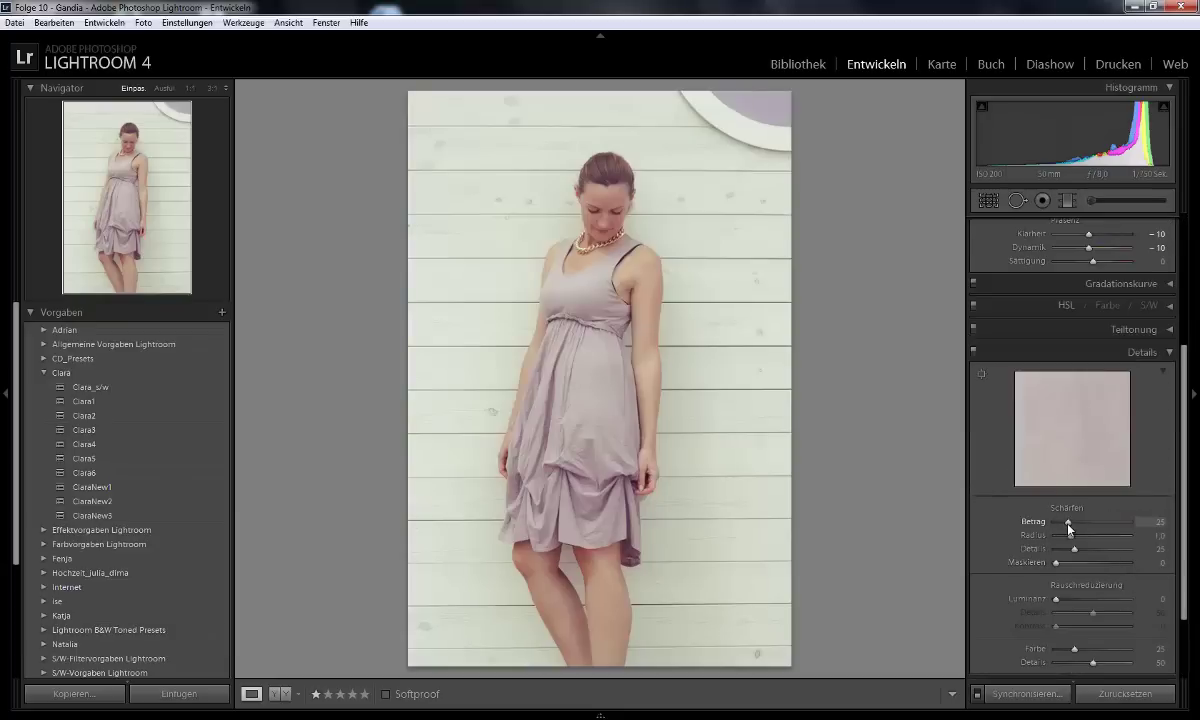
pyautogui.click(1166, 353)
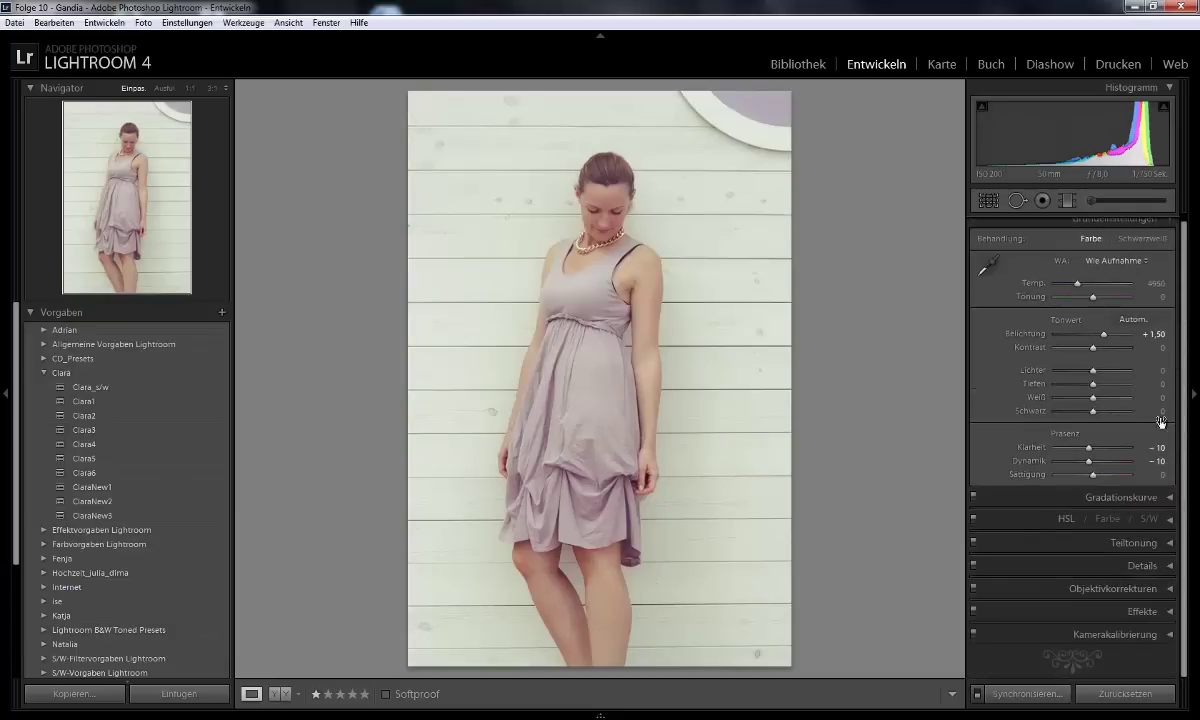
# Set the manual lens vignetting amount to +25 to lighten the corners.
pyautogui.click(1168, 592)
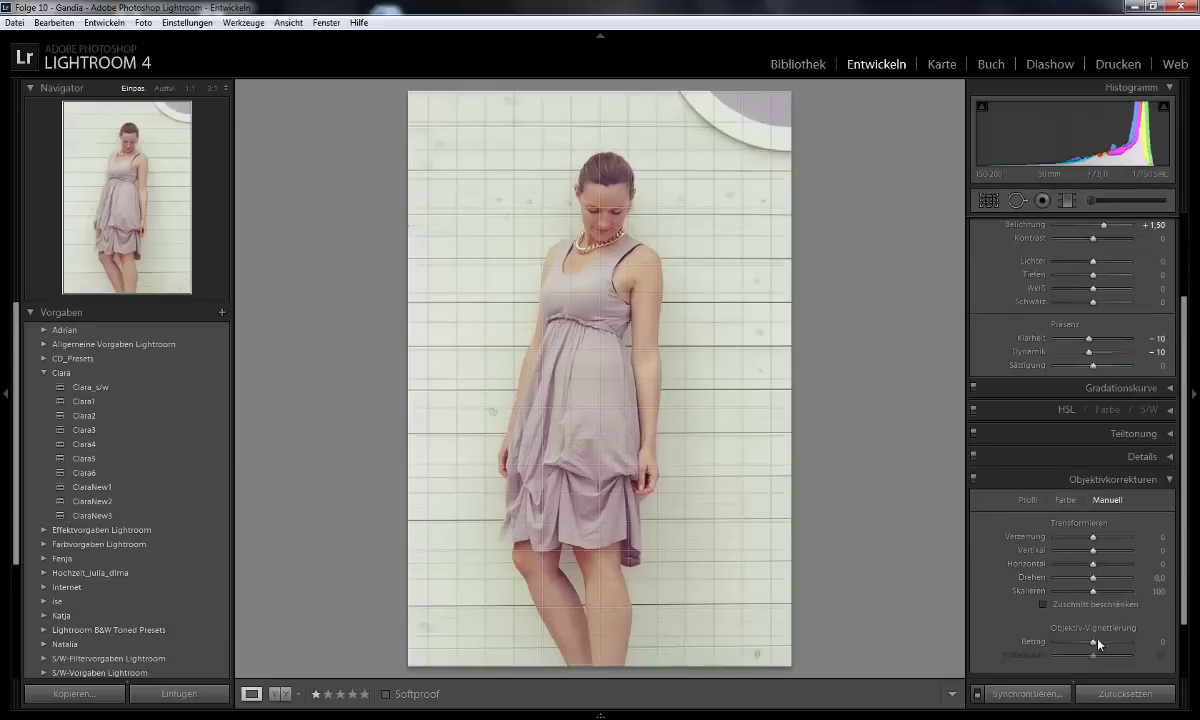
pyautogui.moveTo(1095, 642)
pyautogui.mouseDown()
pyautogui.moveTo(1063, 643)
pyautogui.moveTo(1107, 641)
pyautogui.mouseUp()
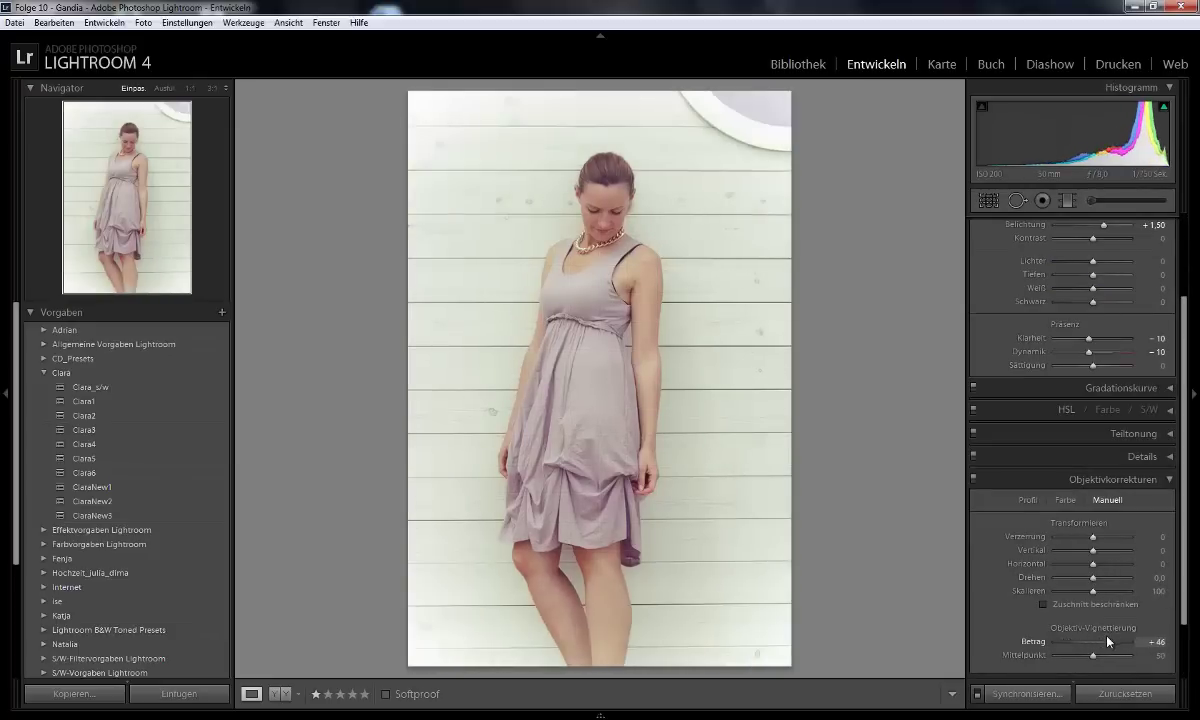
pyautogui.doubleClick(1097, 645)
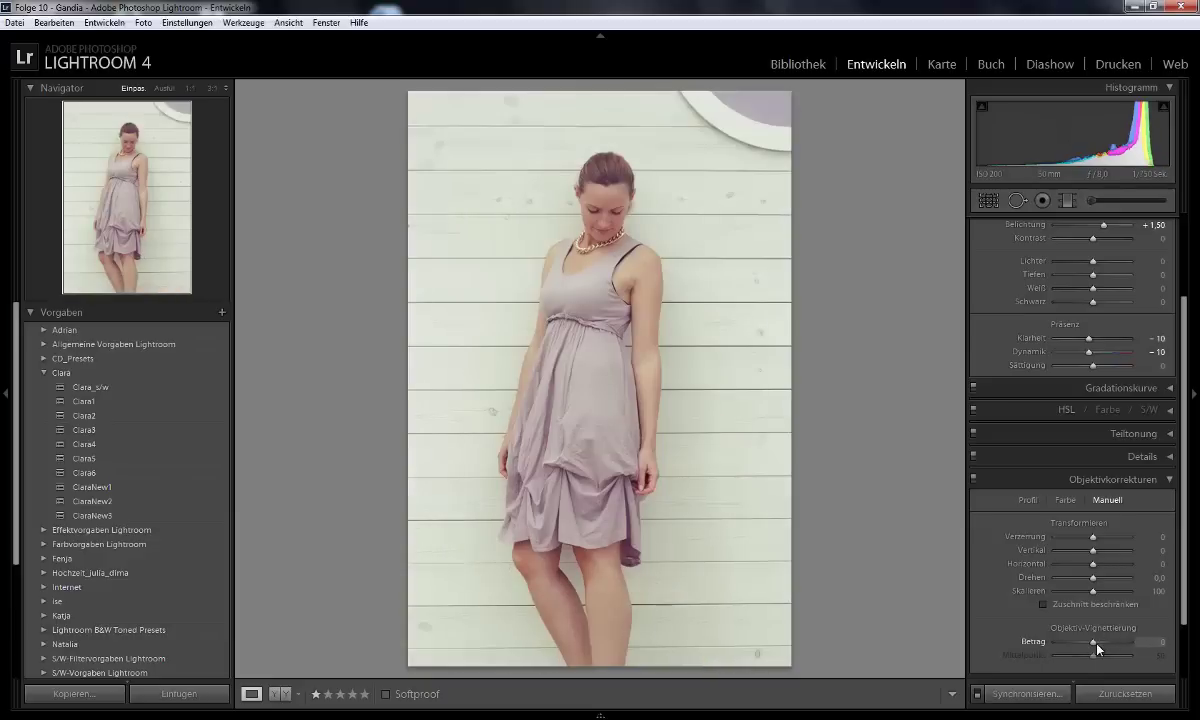
pyautogui.hotkey('shift', 'Up')
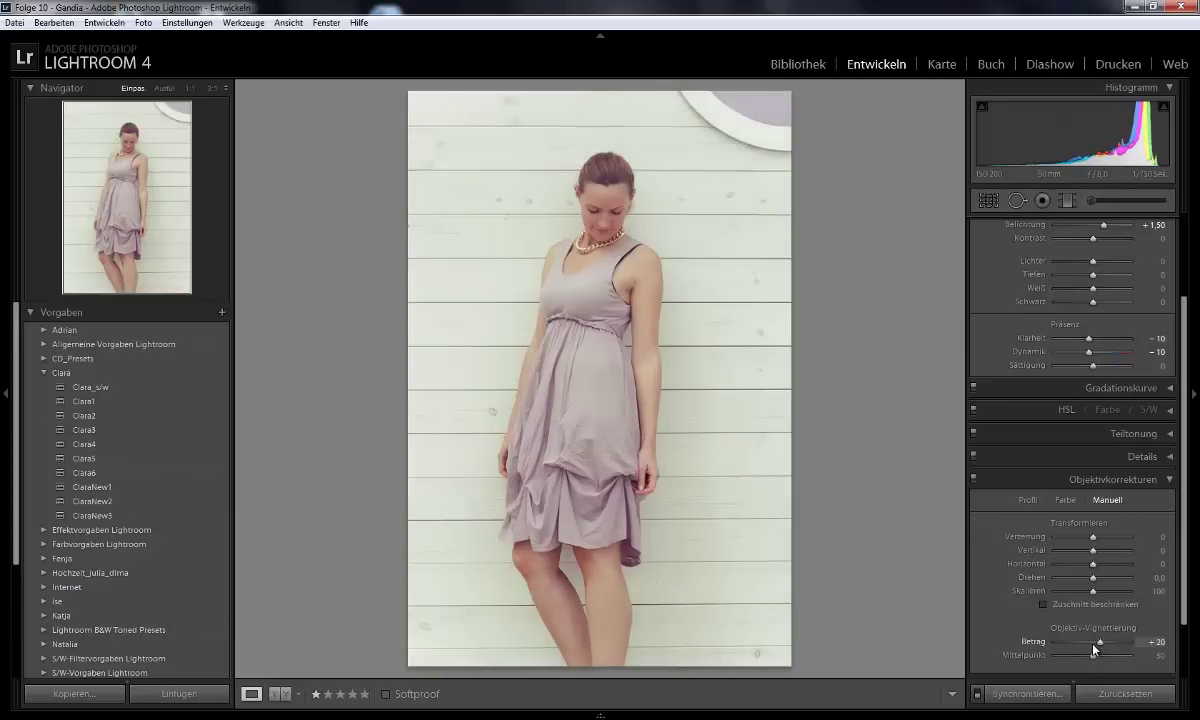
pyautogui.hotkey('shift', 'Up')
pyautogui.click(1168, 479)
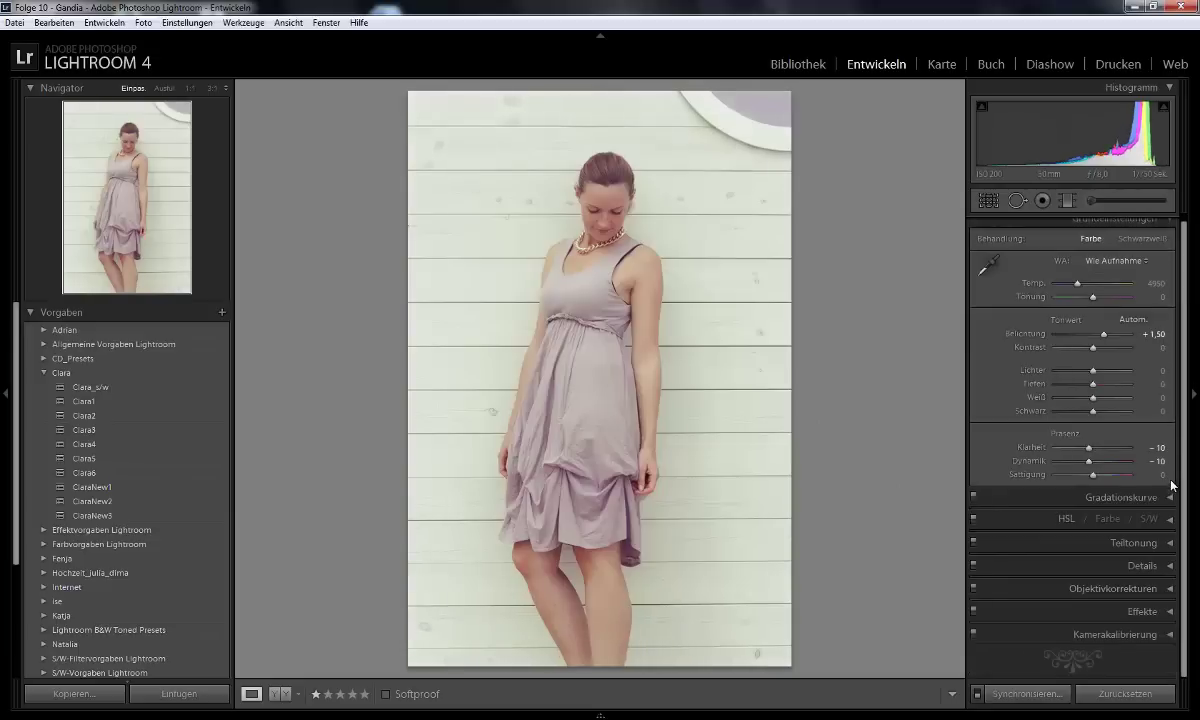
# Reset the calibration Shadows Tint to 0 and set Red and Blue Primary Saturation to −10.
pyautogui.click(1168, 641)
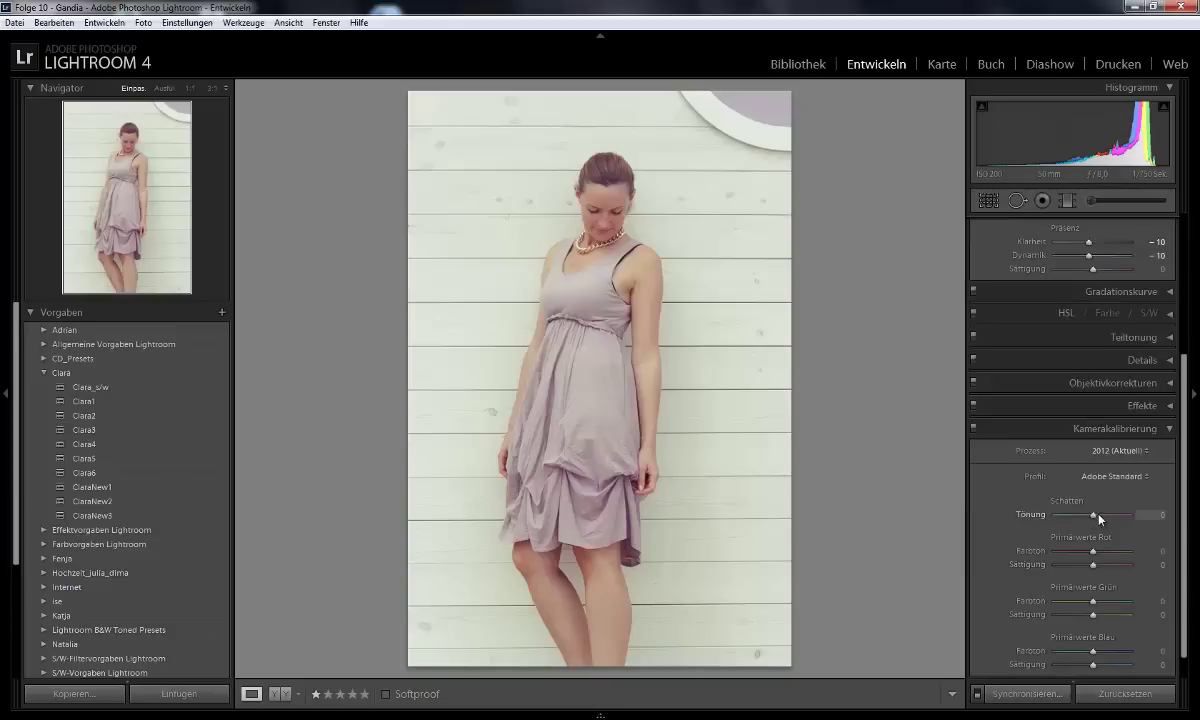
pyautogui.moveTo(1093, 515)
pyautogui.mouseDown()
pyautogui.moveTo(1073, 515)
pyautogui.moveTo(1106, 515)
pyautogui.moveTo(1092, 515)
pyautogui.mouseUp()
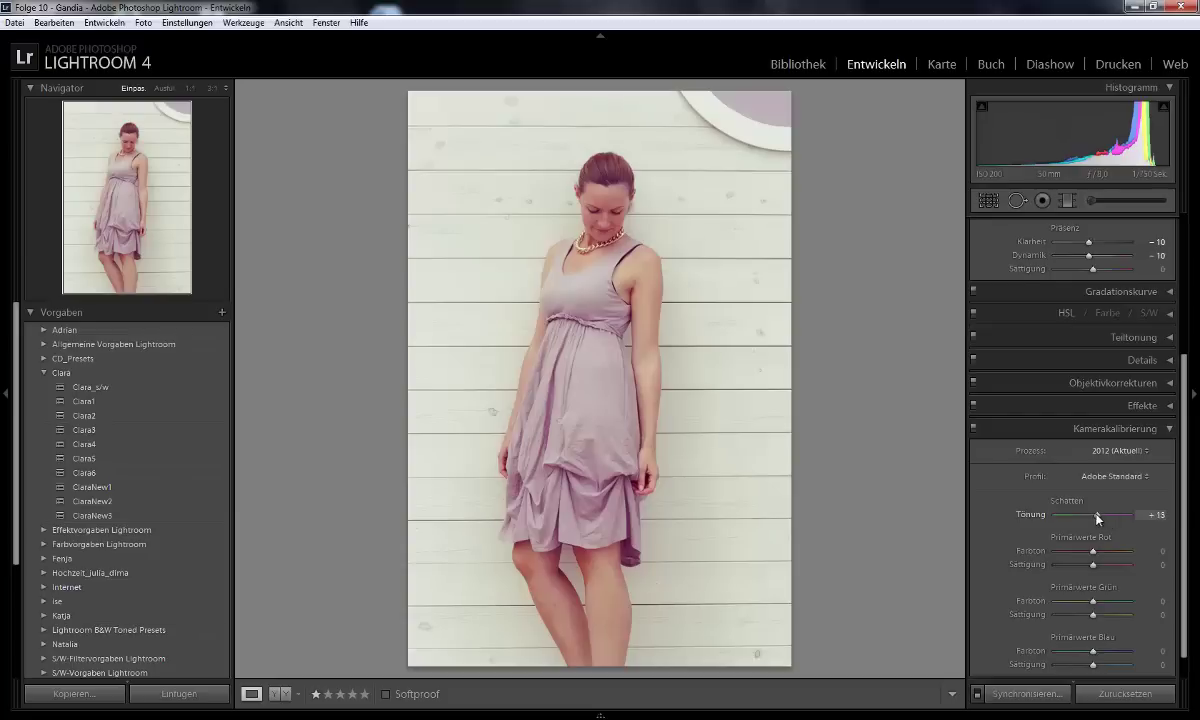
pyautogui.doubleClick(1091, 516)
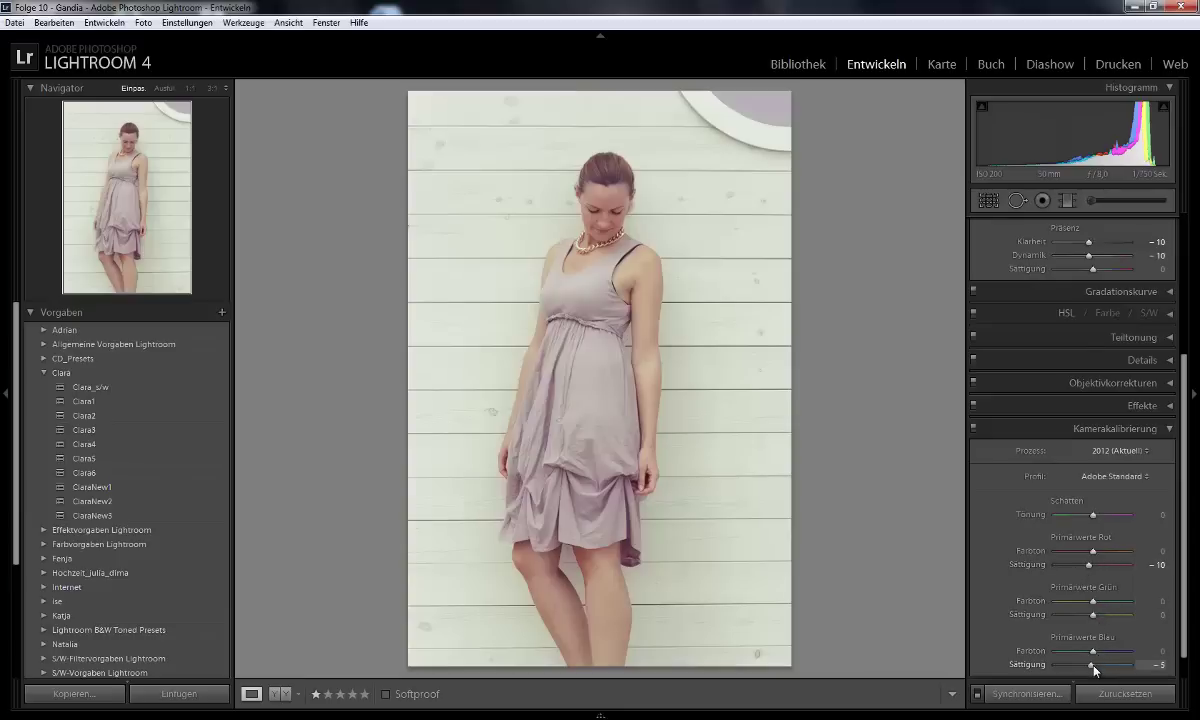
pyautogui.moveTo(1094, 667); pyautogui.dragTo(1089, 667)
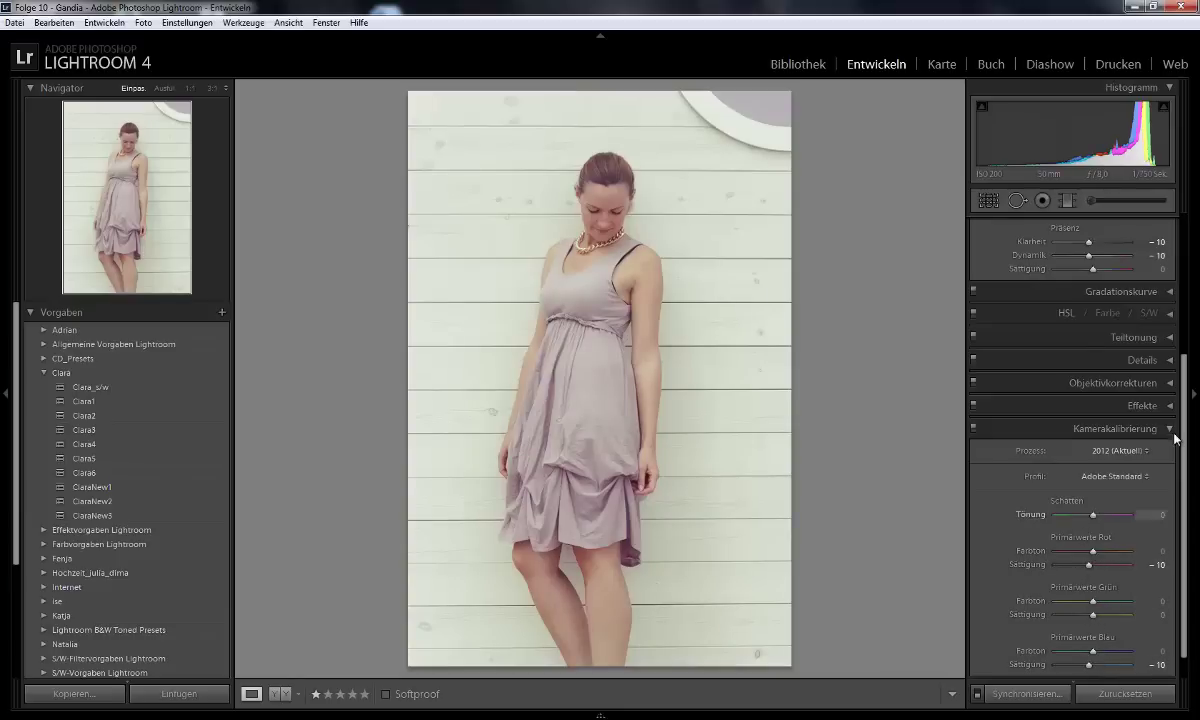
# Desaturate the skin near the necklace to HSL Red −2 and Orange −9.
pyautogui.click(1170, 313)
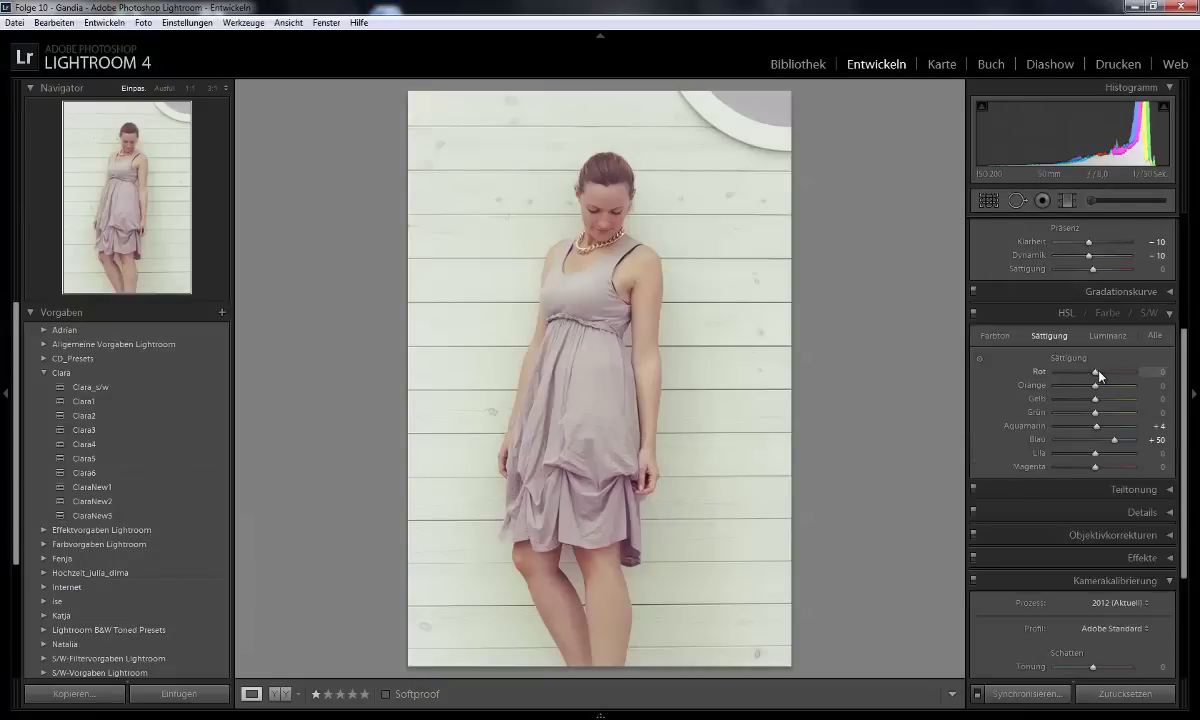
pyautogui.click(979, 358)
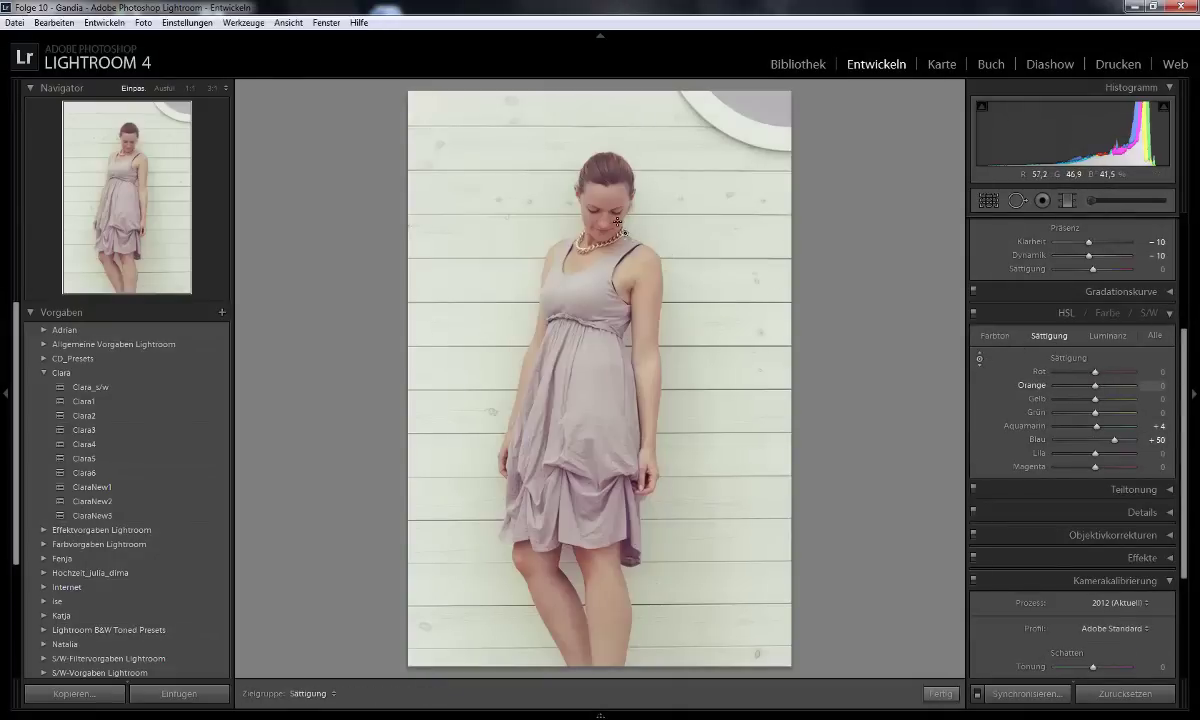
pyautogui.moveTo(617, 222)
pyautogui.mouseDown()
pyautogui.moveTo(614, 243)
pyautogui.moveTo(615, 230)
pyautogui.mouseUp()
pyautogui.click(1169, 314)
# Set calibration Shadows Tint to +11, Red Primary Hue +34 and Red Saturation −24.
pyautogui.scroll(-1, 1042, 491)
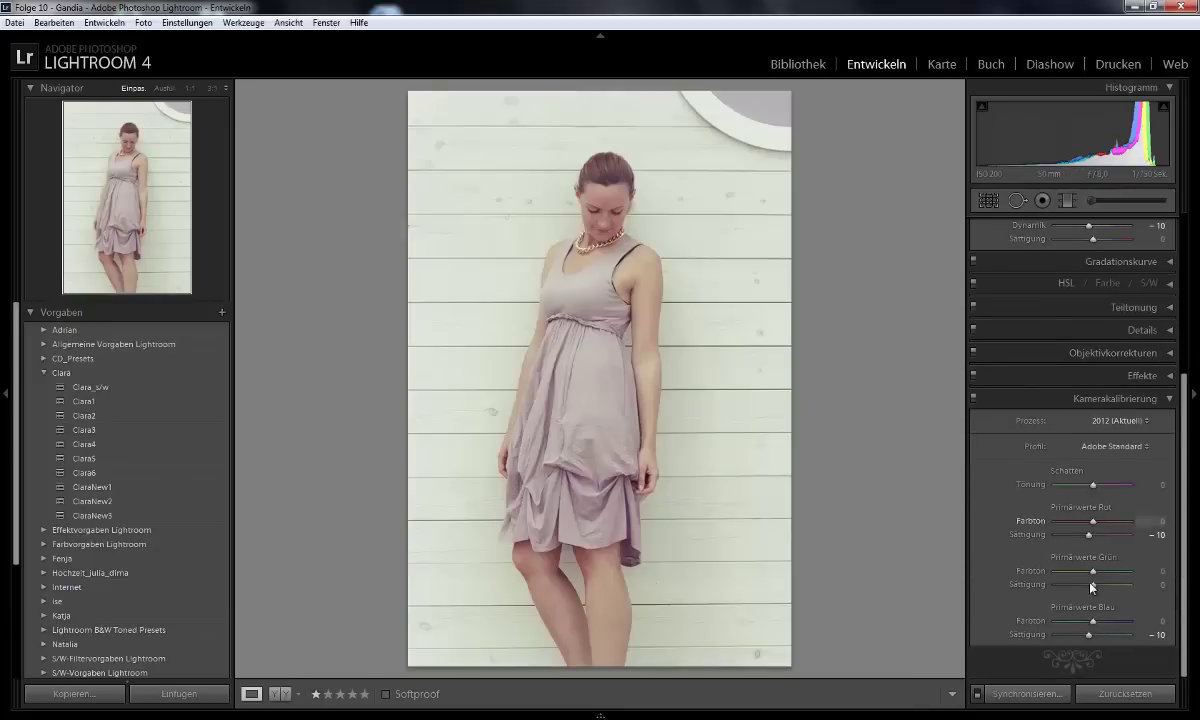
pyautogui.moveTo(1093, 486); pyautogui.dragTo(1098, 487)
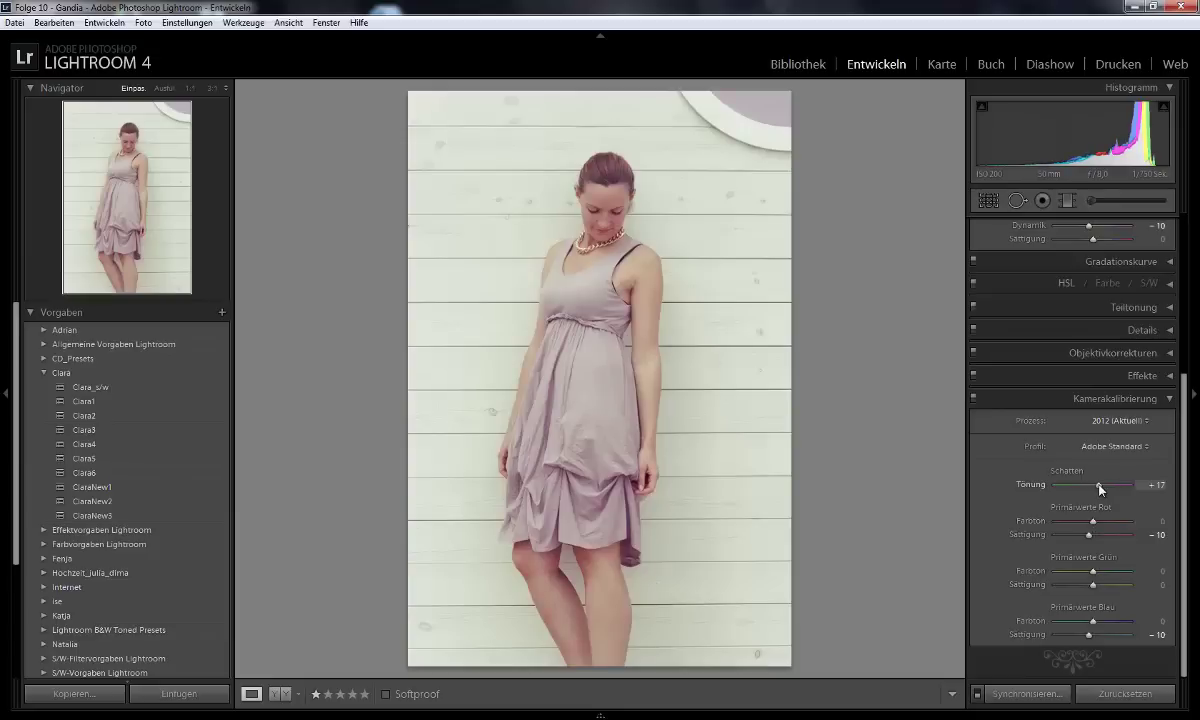
pyautogui.moveTo(1100, 487); pyautogui.dragTo(1098, 489)
pyautogui.moveTo(1093, 521); pyautogui.dragTo(1106, 524)
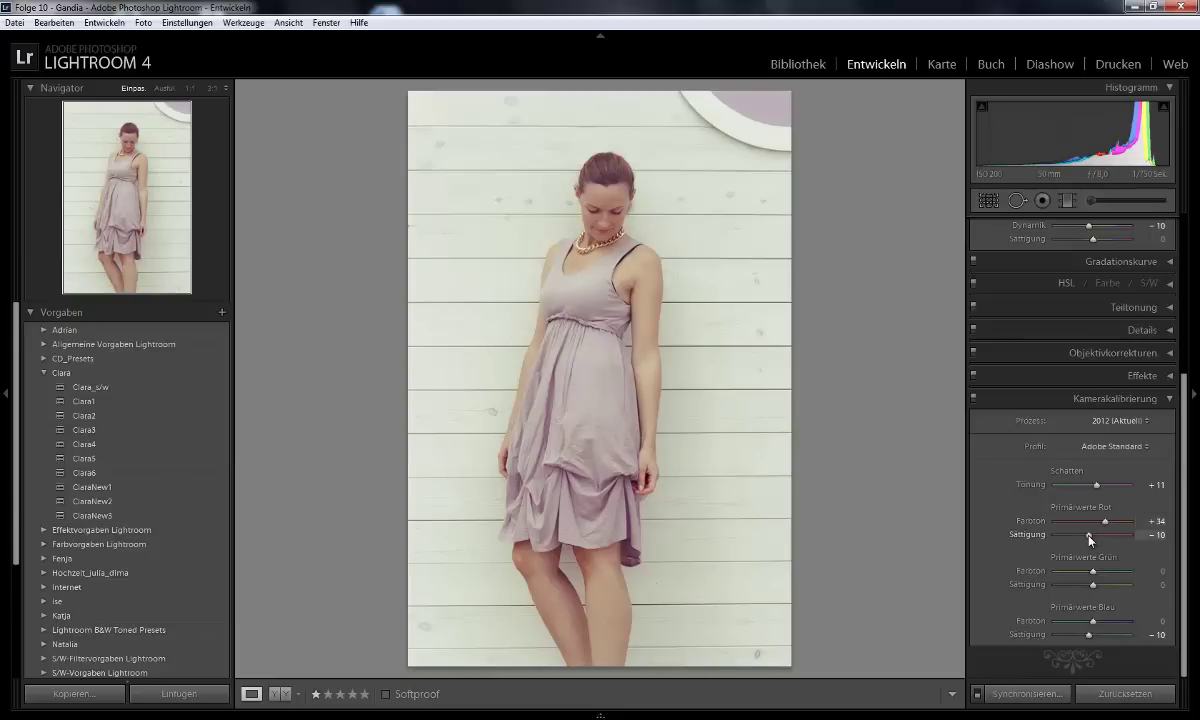
pyautogui.moveTo(1088, 535); pyautogui.dragTo(1082, 535)
# Set Green Primary Hue to +15, leaving Blue Primary Hue at 0.
pyautogui.moveTo(1093, 571)
pyautogui.mouseDown()
pyautogui.moveTo(1077, 571)
pyautogui.moveTo(1124, 571)
pyautogui.mouseUp()
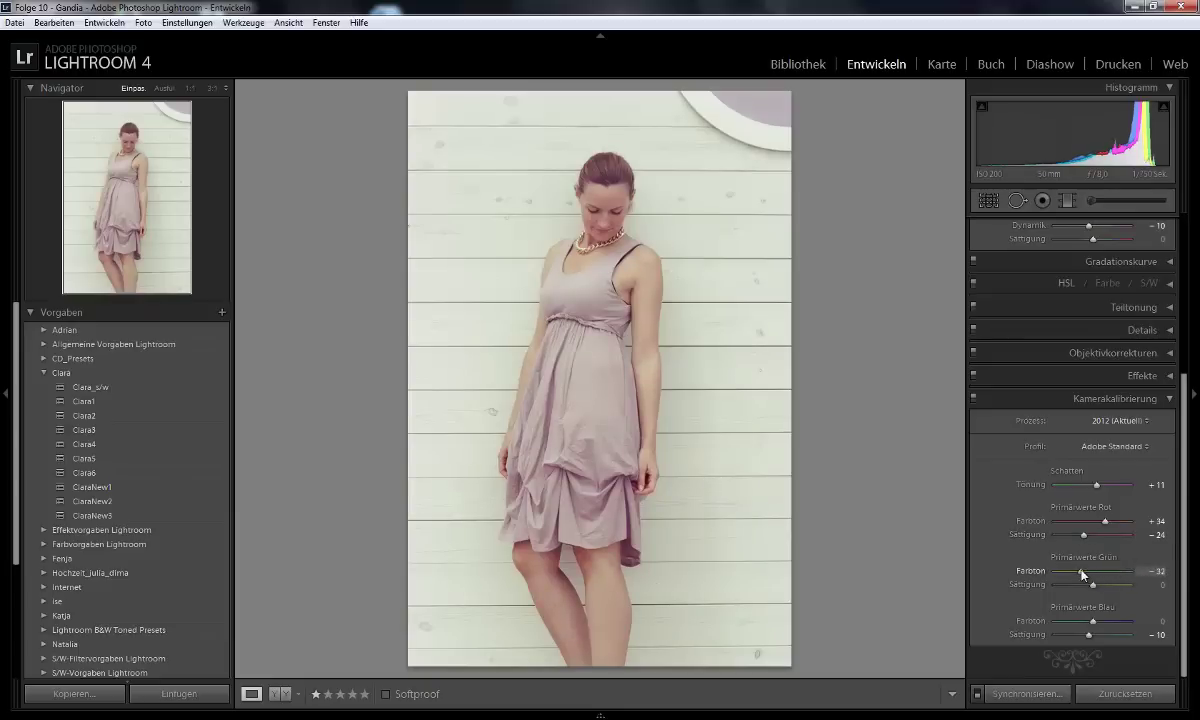
pyautogui.moveTo(1139, 573); pyautogui.dragTo(1097, 573)
pyautogui.moveTo(1090, 620)
pyautogui.mouseDown()
pyautogui.moveTo(1078, 621)
pyautogui.moveTo(1099, 619)
pyautogui.moveTo(1090, 623)
pyautogui.mouseUp()
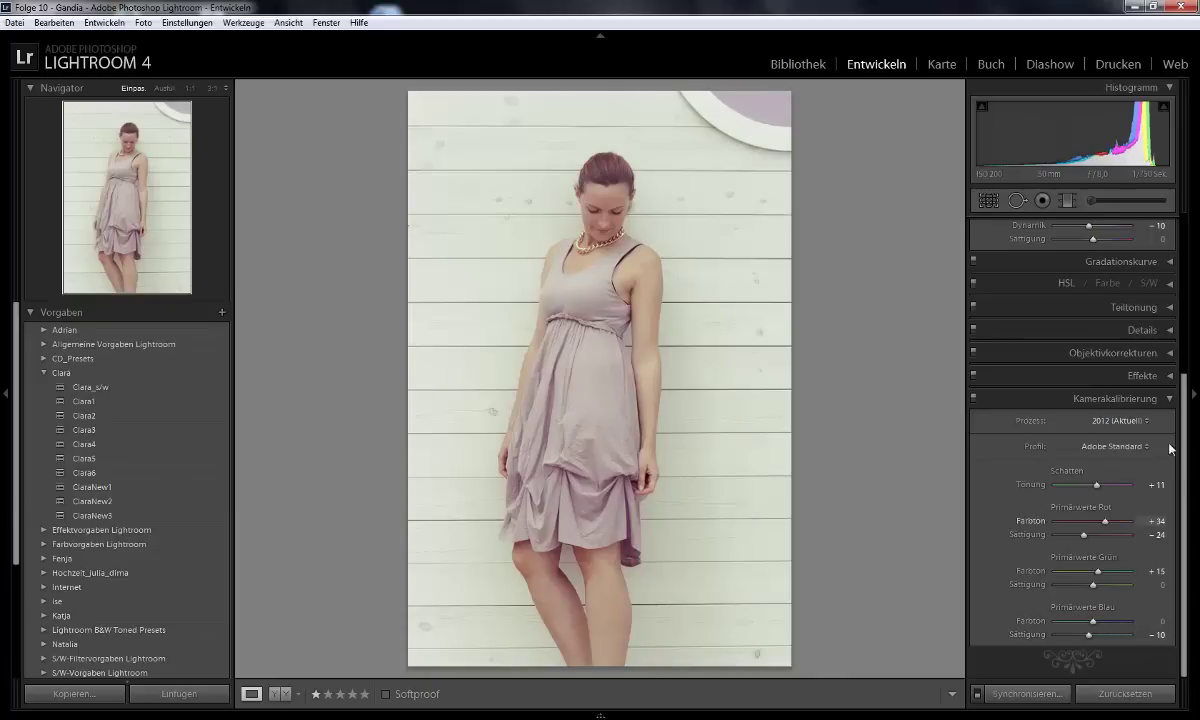
# Try the Auto white balance preset in the Basic panel.
pyautogui.click(1170, 400)
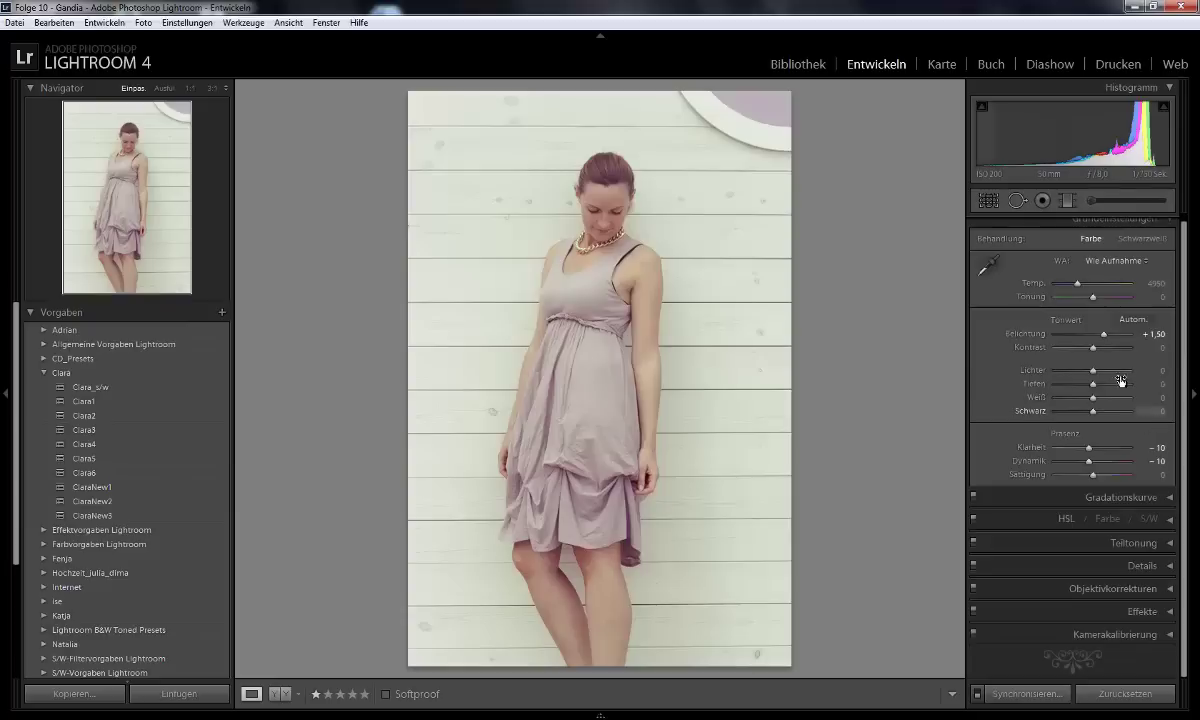
pyautogui.scroll(1, 1059, 352)
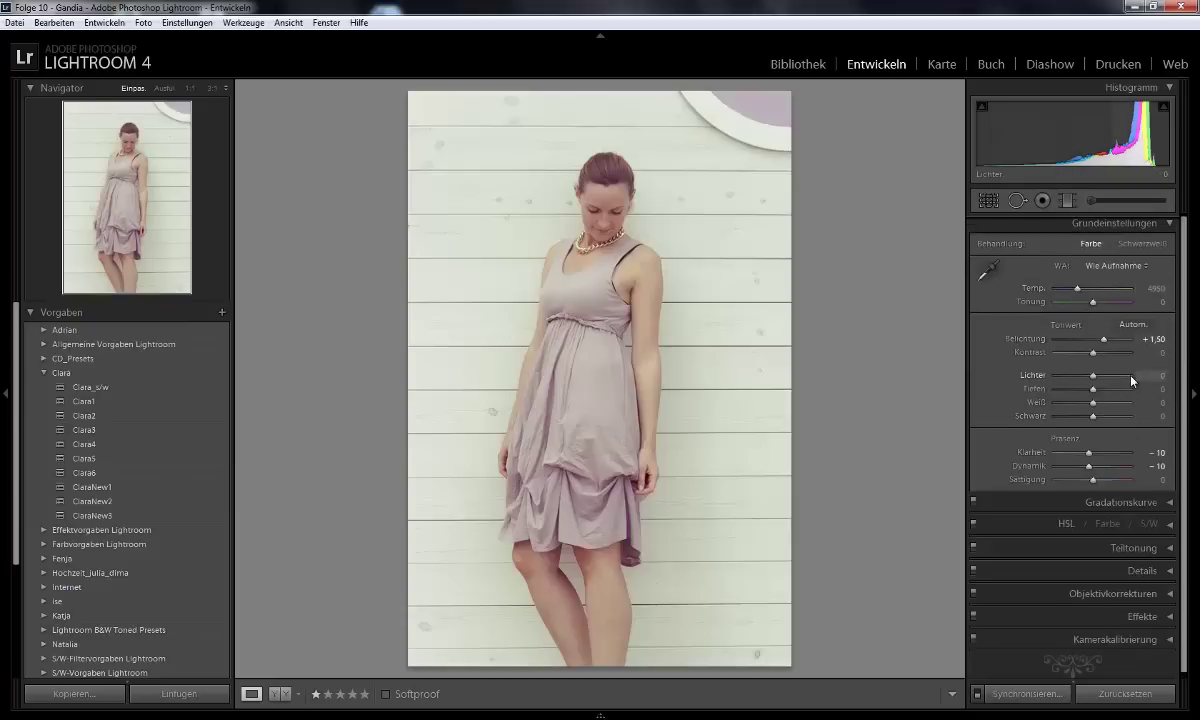
pyautogui.click(1100, 268)
pyautogui.click(1087, 303)
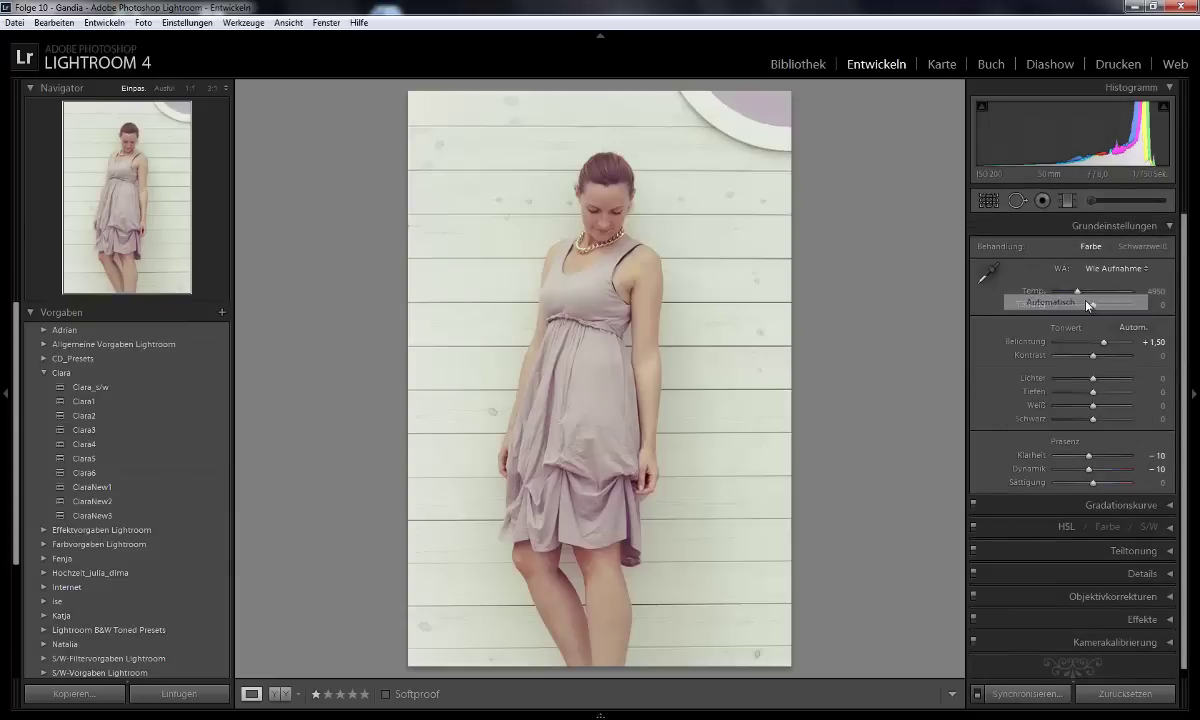
pyautogui.click(1108, 269)
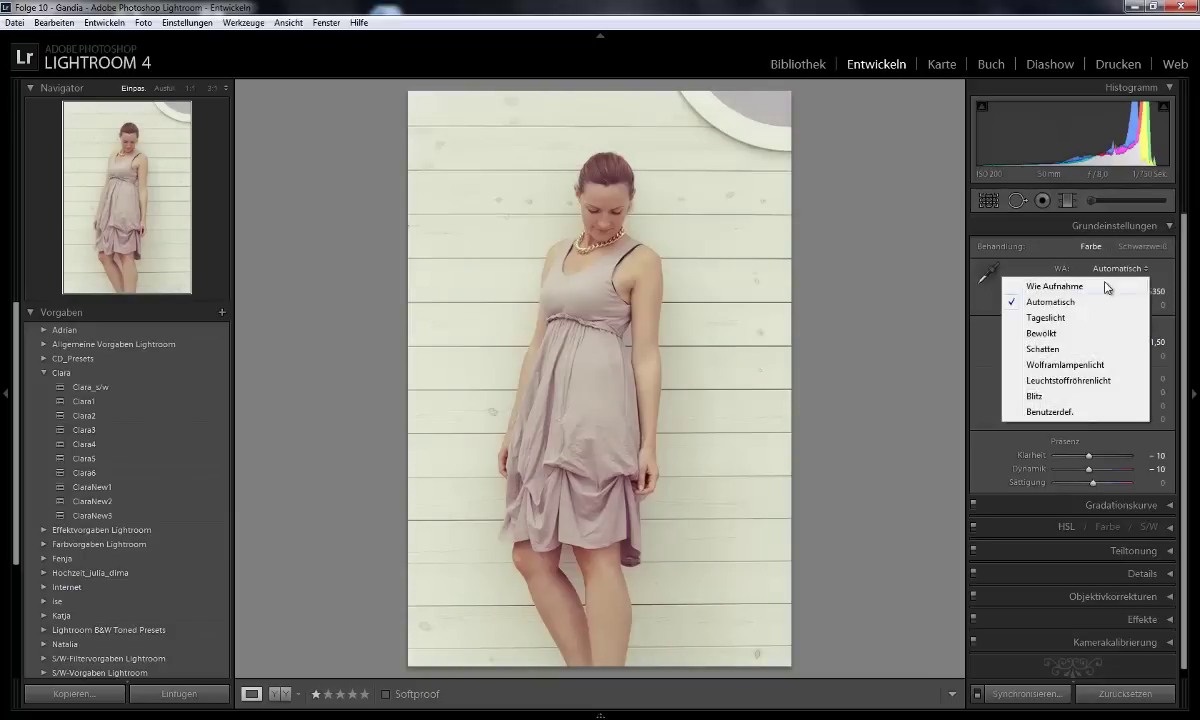
# Set Tint −4, Highlights +44, Shadows +22, Whites −3 and Blacks −20.
pyautogui.moveTo(1076, 291); pyautogui.dragTo(1094, 306)
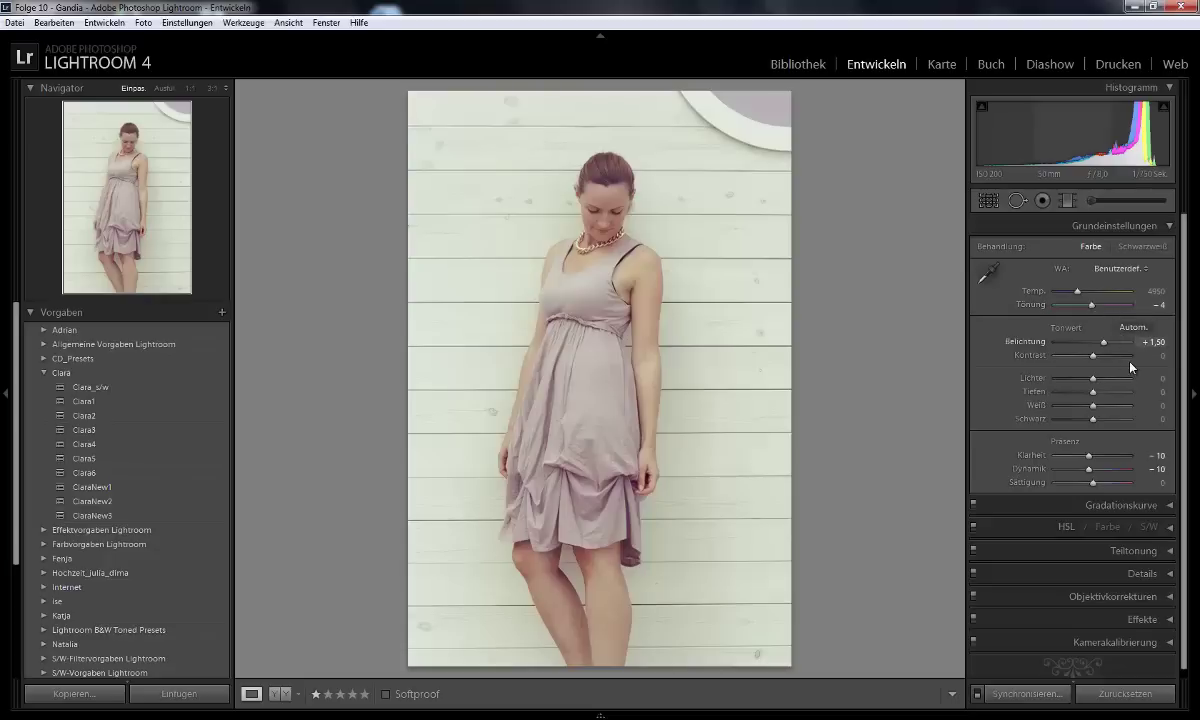
pyautogui.moveTo(1093, 382)
pyautogui.mouseDown()
pyautogui.moveTo(1112, 382)
pyautogui.moveTo(1098, 421)
pyautogui.mouseUp()
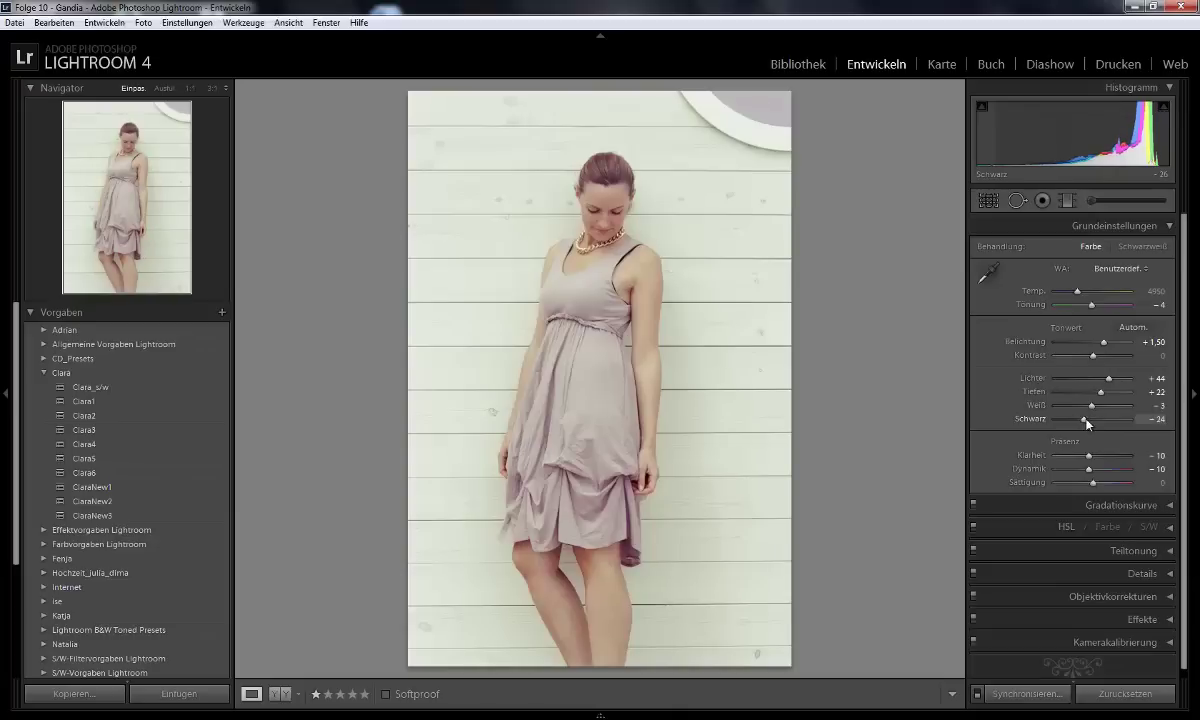
pyautogui.moveTo(1087, 423); pyautogui.dragTo(1088, 424)
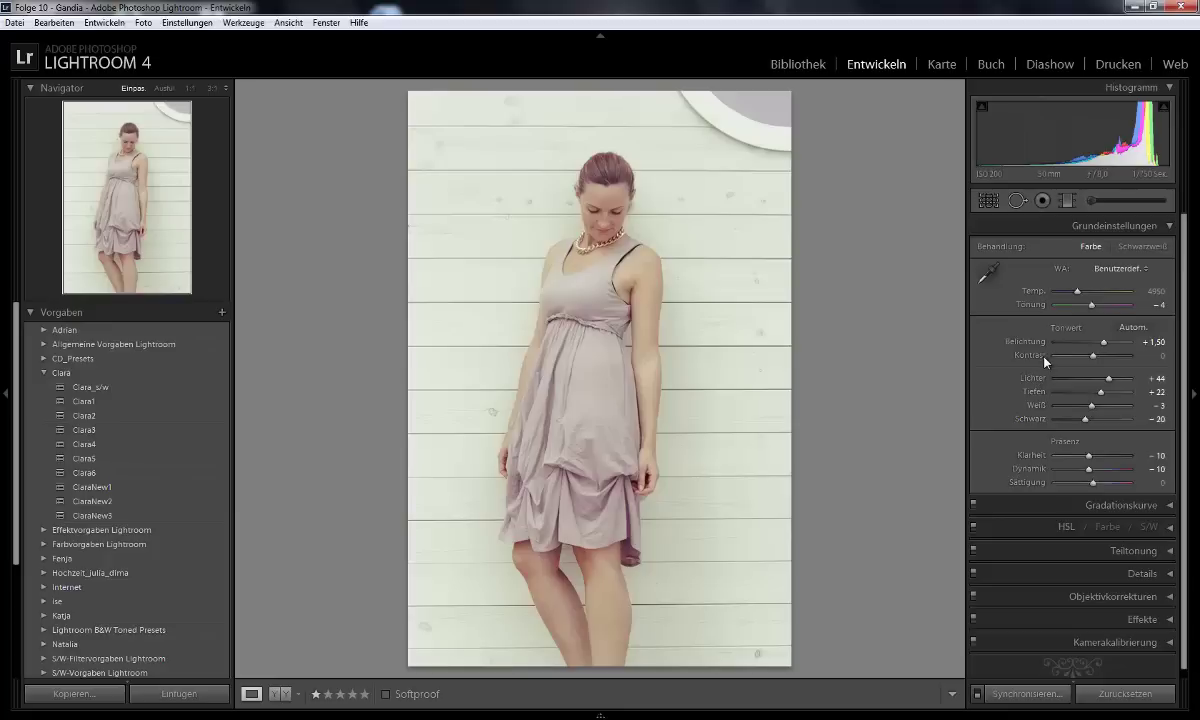
# Expand Split Toning and raise highlight saturation to 40 and the shadow saturation.
pyautogui.scroll(-1, 1096, 461)
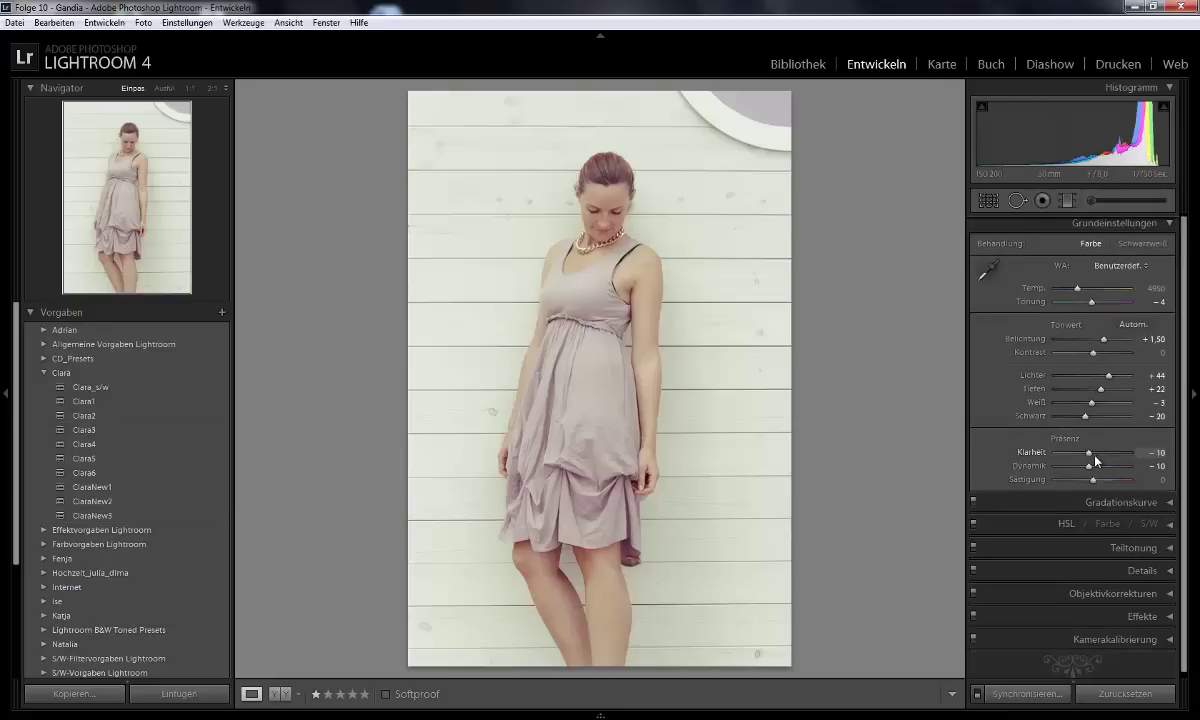
pyautogui.scroll(-1, 1096, 461)
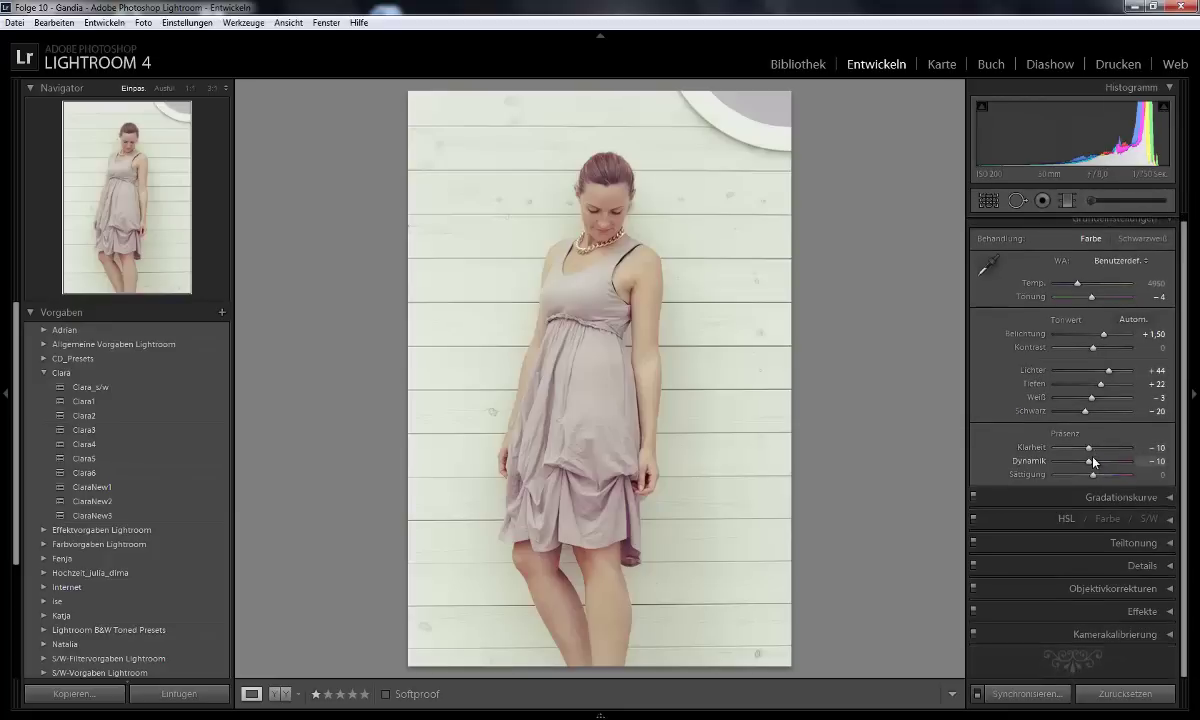
pyautogui.click(1172, 547)
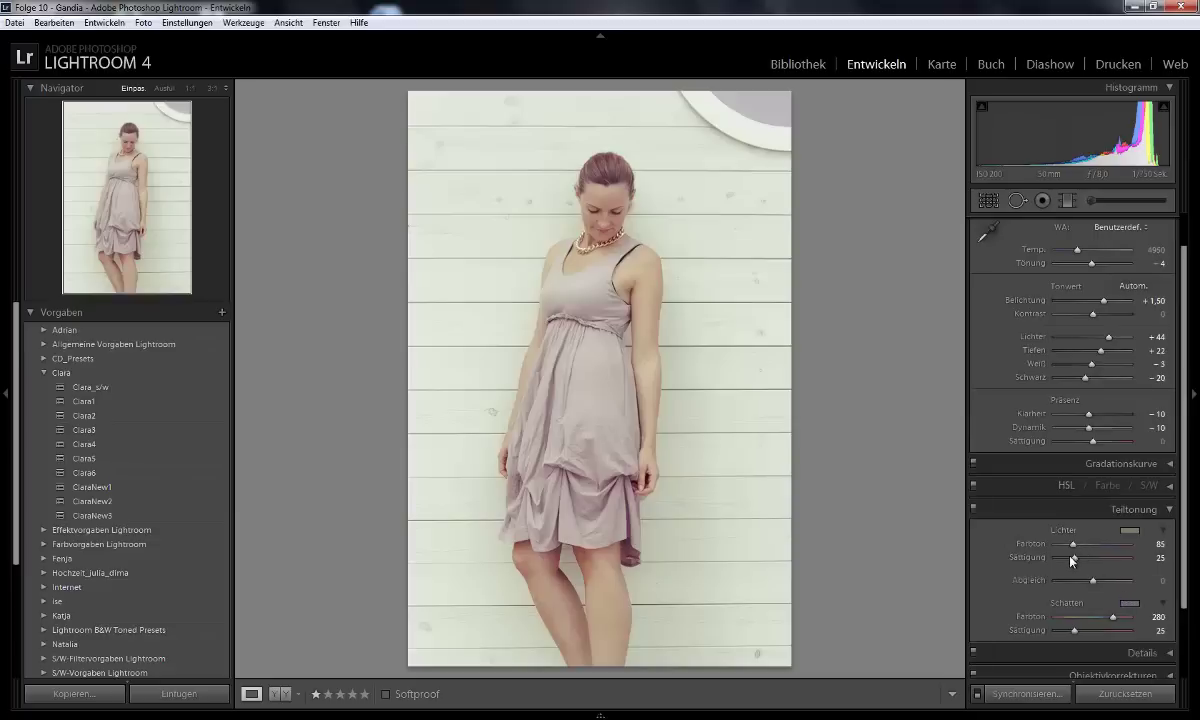
pyautogui.moveTo(1073, 559); pyautogui.dragTo(1081, 560)
pyautogui.moveTo(1075, 633); pyautogui.dragTo(1081, 633)
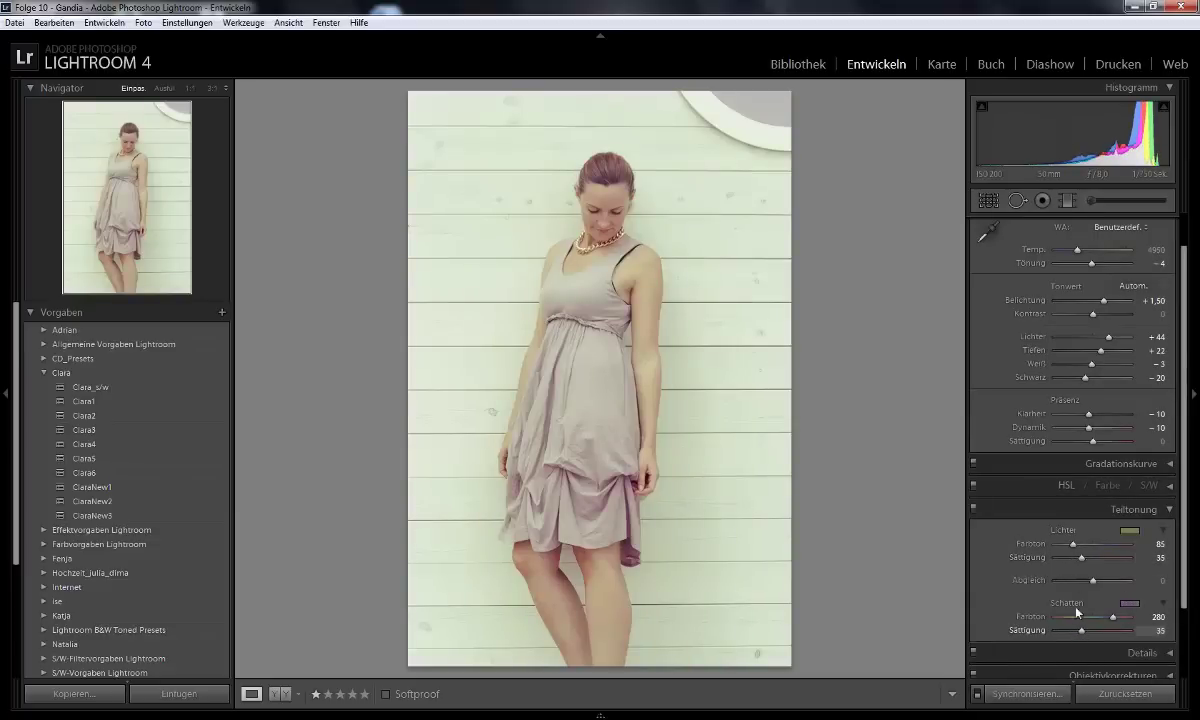
# Retune the highlight hue to 87, cut shadow saturation to 25, and return balance to 0.
pyautogui.moveTo(1073, 545); pyautogui.dragTo(1073, 548)
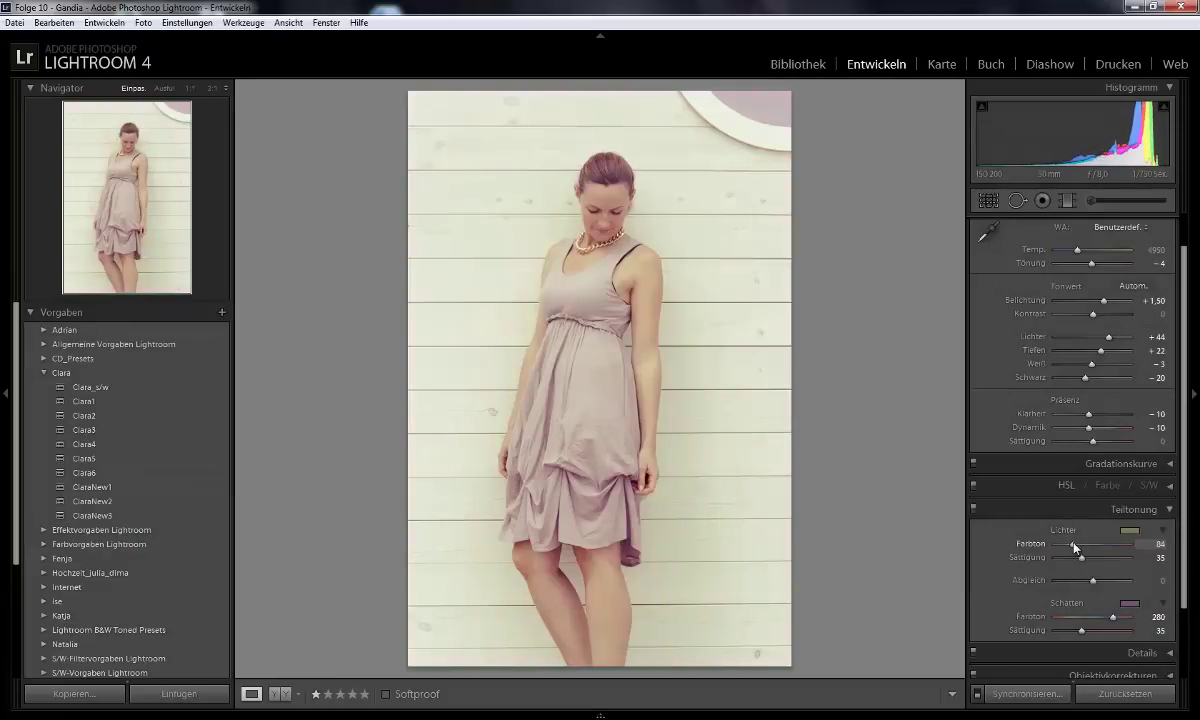
pyautogui.moveTo(1072, 546); pyautogui.dragTo(1076, 561)
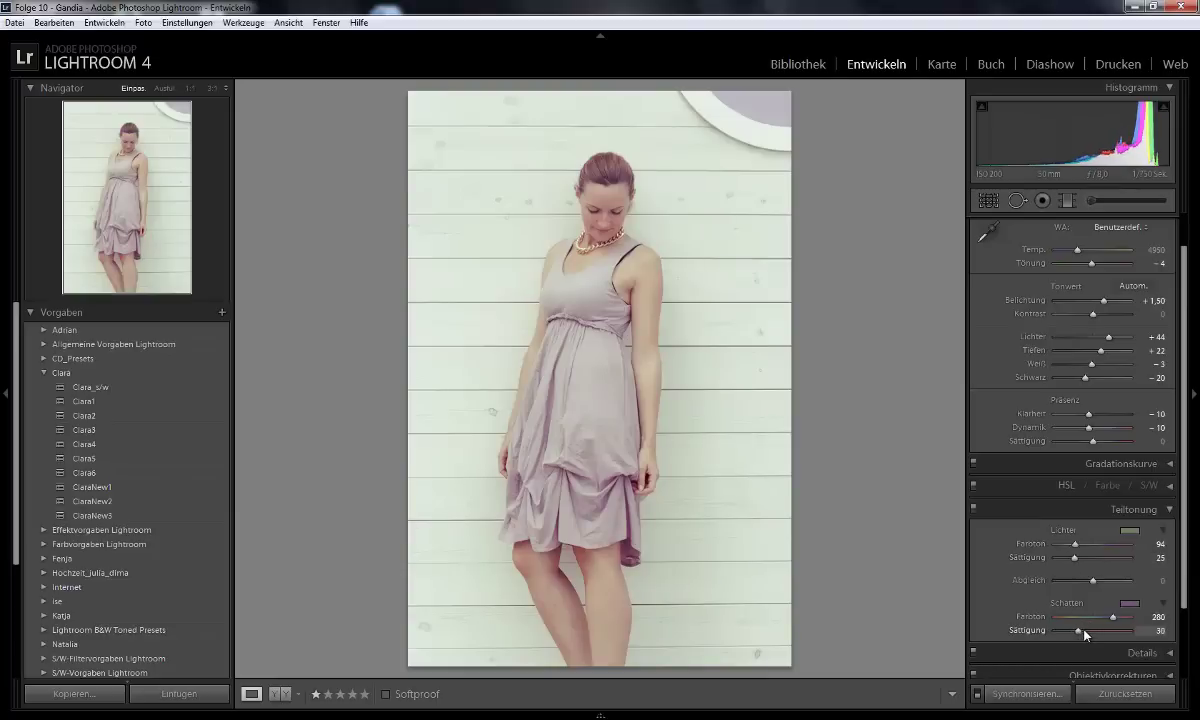
pyautogui.moveTo(1085, 634); pyautogui.dragTo(1080, 632)
pyautogui.moveTo(1075, 545)
pyautogui.mouseDown()
pyautogui.moveTo(1088, 585)
pyautogui.moveTo(1074, 583)
pyautogui.moveTo(1088, 583)
pyautogui.mouseUp()
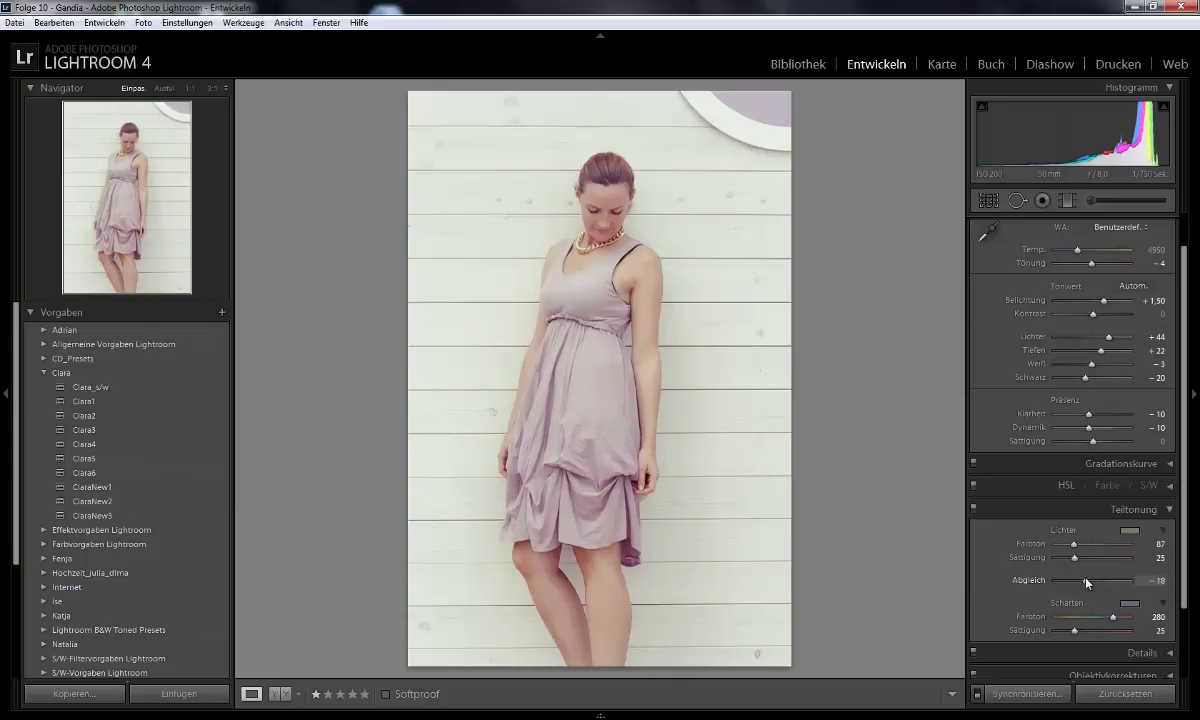
pyautogui.moveTo(1088, 583); pyautogui.dragTo(1110, 620)
# Collapse and switch off split toning, then draw a graduated filter over the top-right corner.
pyautogui.click(1160, 509)
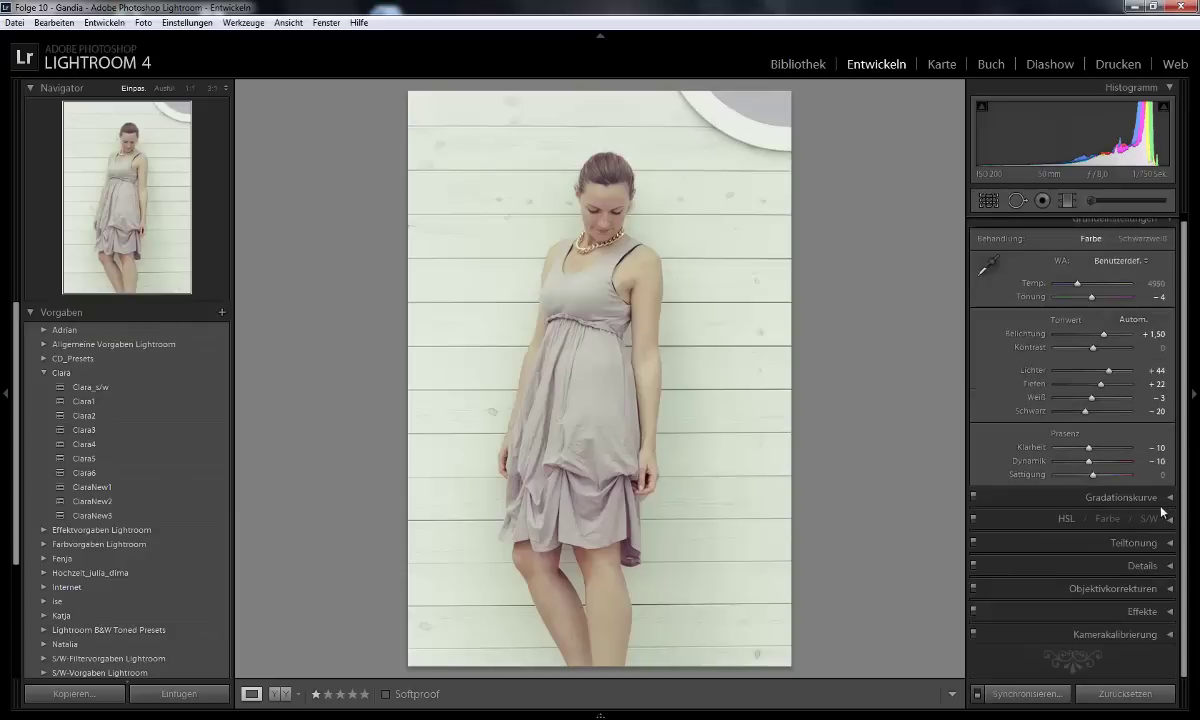
pyautogui.click(974, 542)
pyautogui.click(1067, 201)
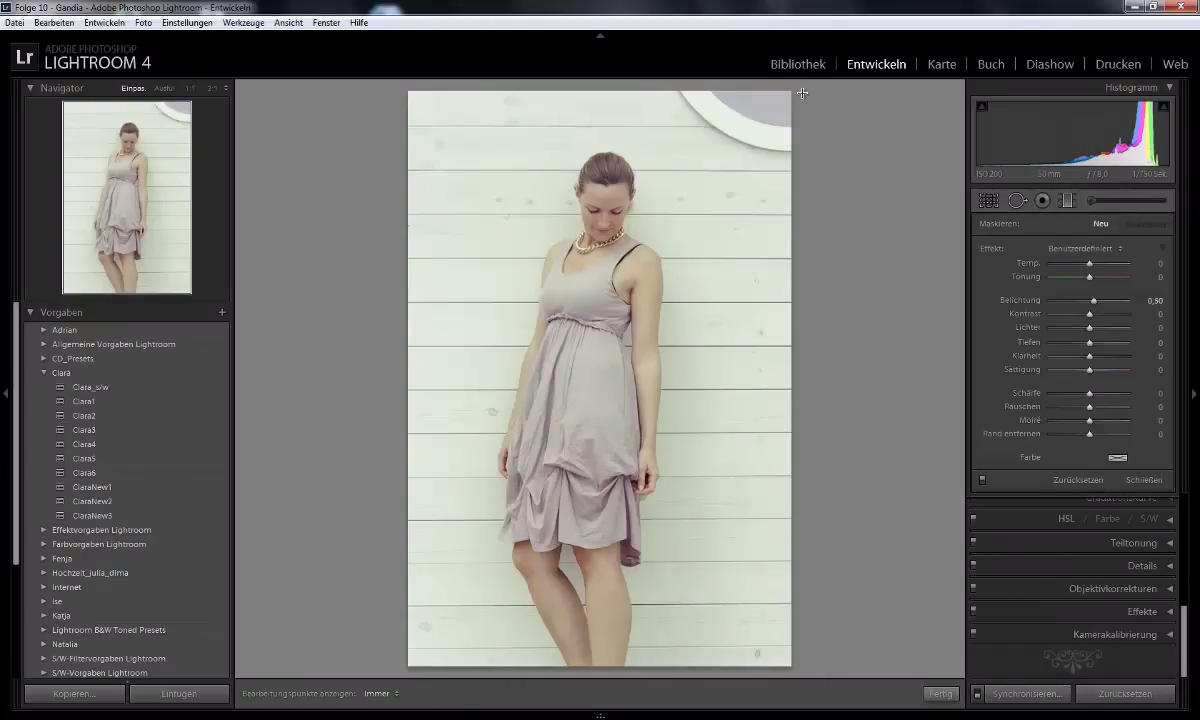
pyautogui.moveTo(802, 80)
pyautogui.mouseDown()
pyautogui.moveTo(622, 240)
pyautogui.moveTo(580, 231)
pyautogui.mouseUp()
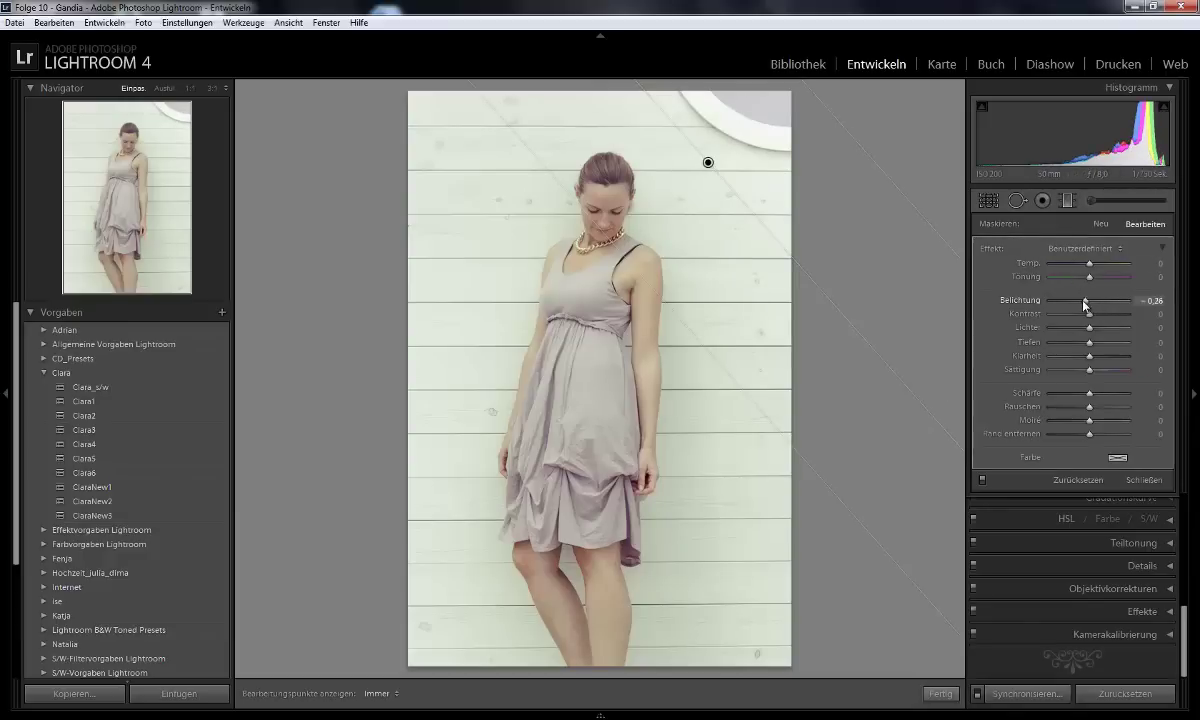
# Set the filter to Exposure -1.00, Saturation 25, Clarity 31 and Tint 38, then finish.
pyautogui.moveTo(1094, 300); pyautogui.dragTo(1079, 303)
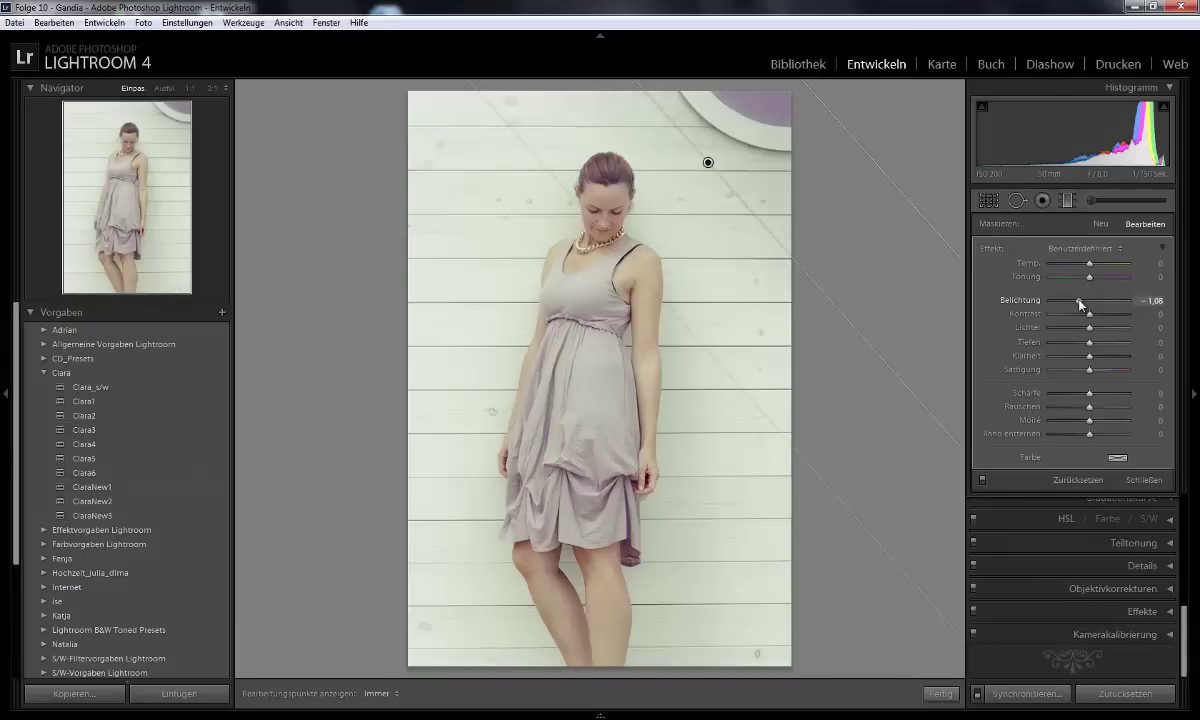
pyautogui.click(1080, 303)
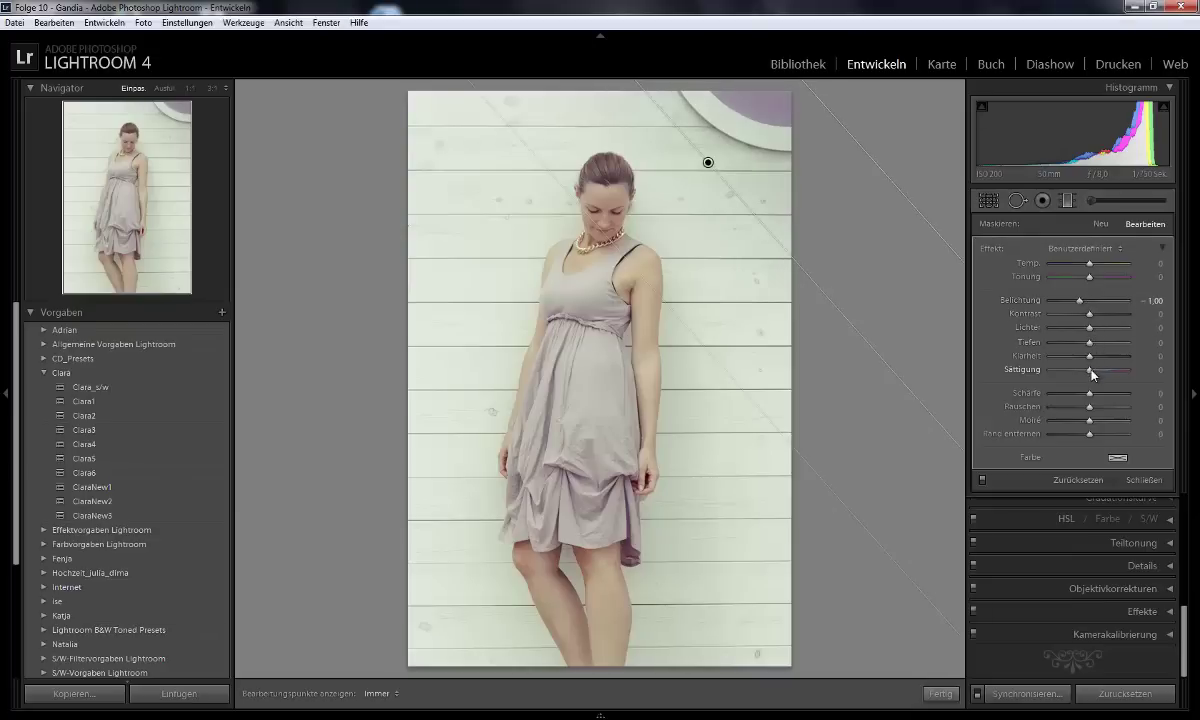
pyautogui.moveTo(1089, 370); pyautogui.dragTo(1103, 373)
pyautogui.moveTo(1089, 356); pyautogui.dragTo(1103, 364)
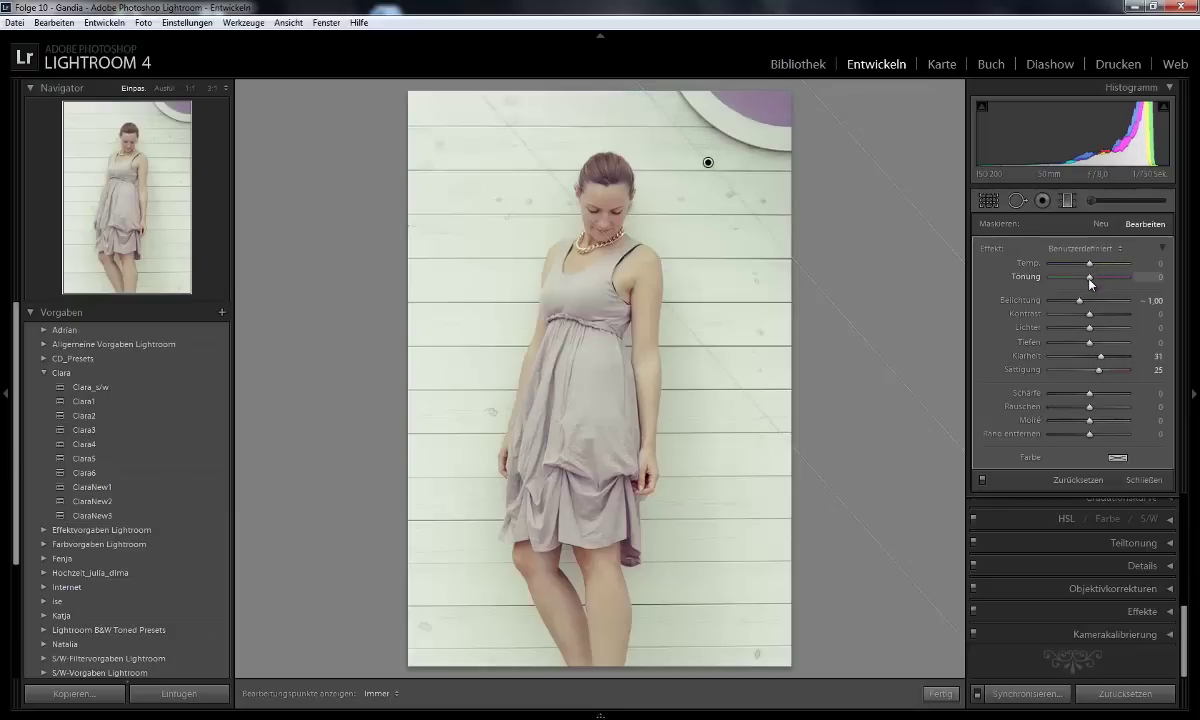
pyautogui.moveTo(1095, 279)
pyautogui.mouseDown()
pyautogui.moveTo(1071, 279)
pyautogui.moveTo(1098, 282)
pyautogui.mouseUp()
pyautogui.click(940, 693)
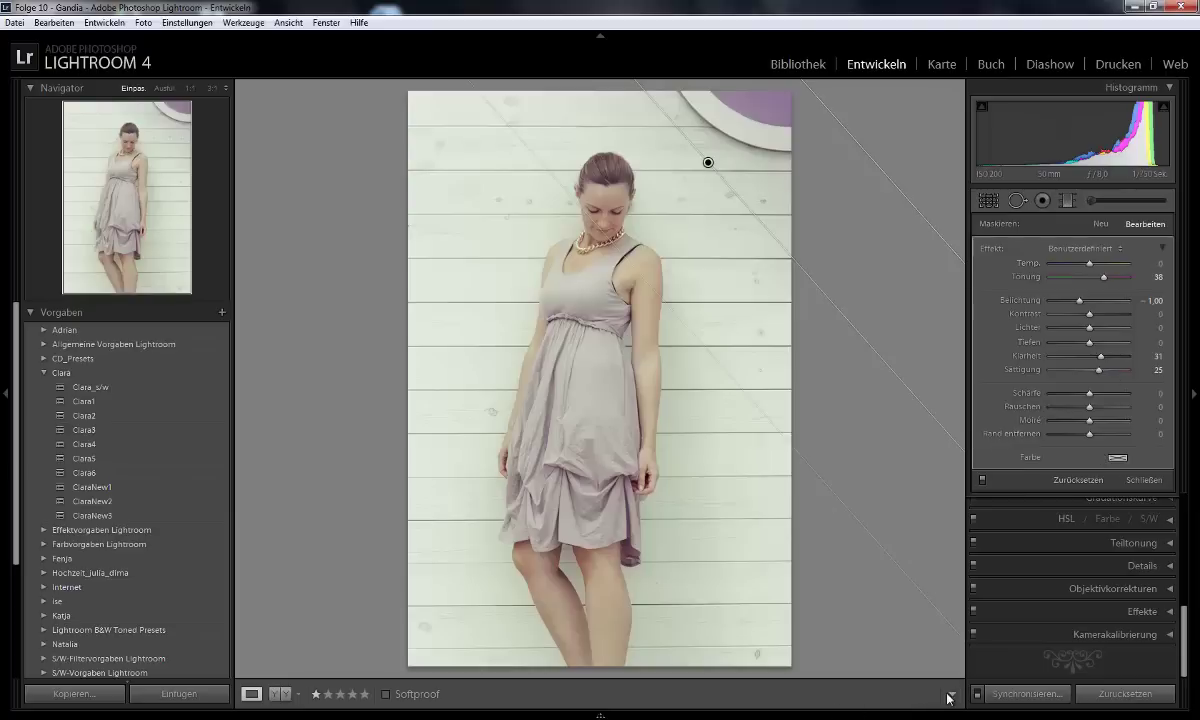
pyautogui.click(1068, 202)
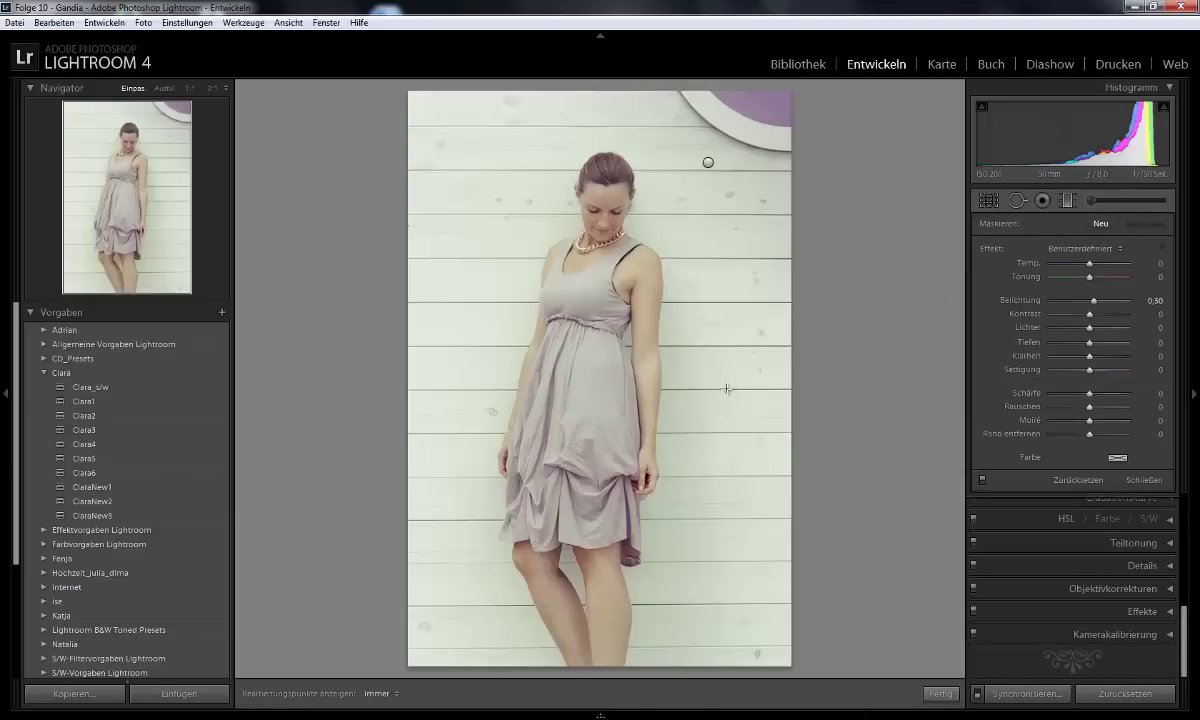
pyautogui.moveTo(727, 389); pyautogui.dragTo(517, 391)
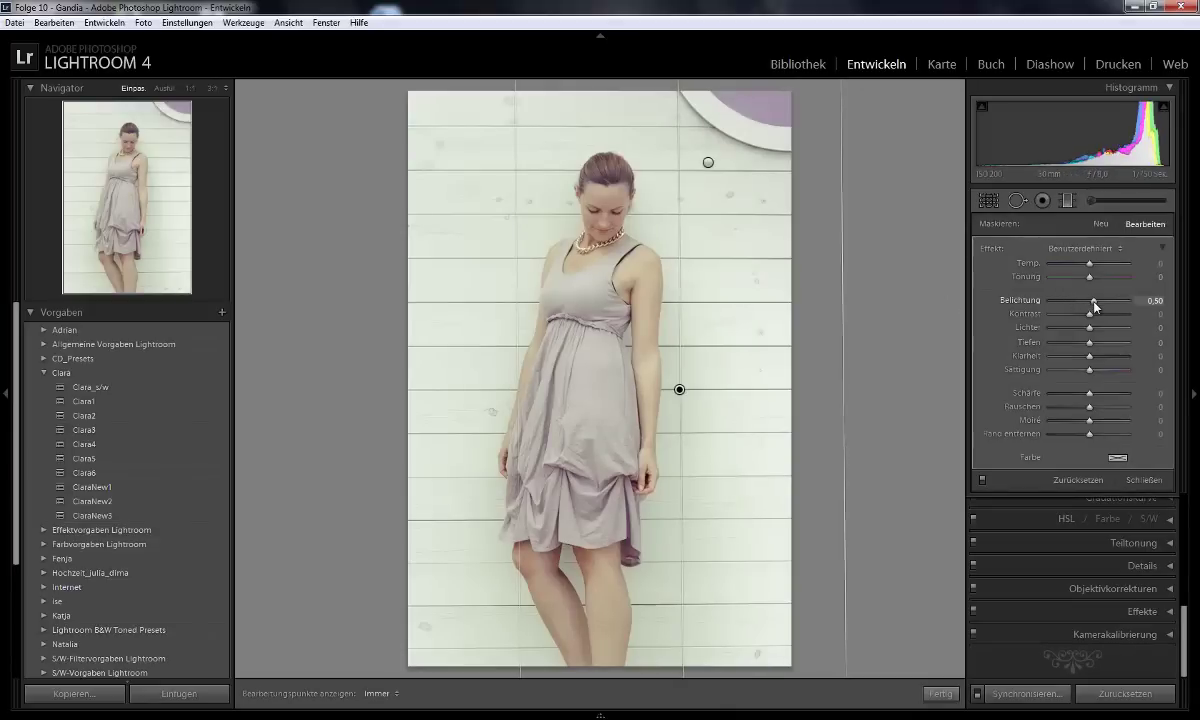
pyautogui.click(1079, 300)
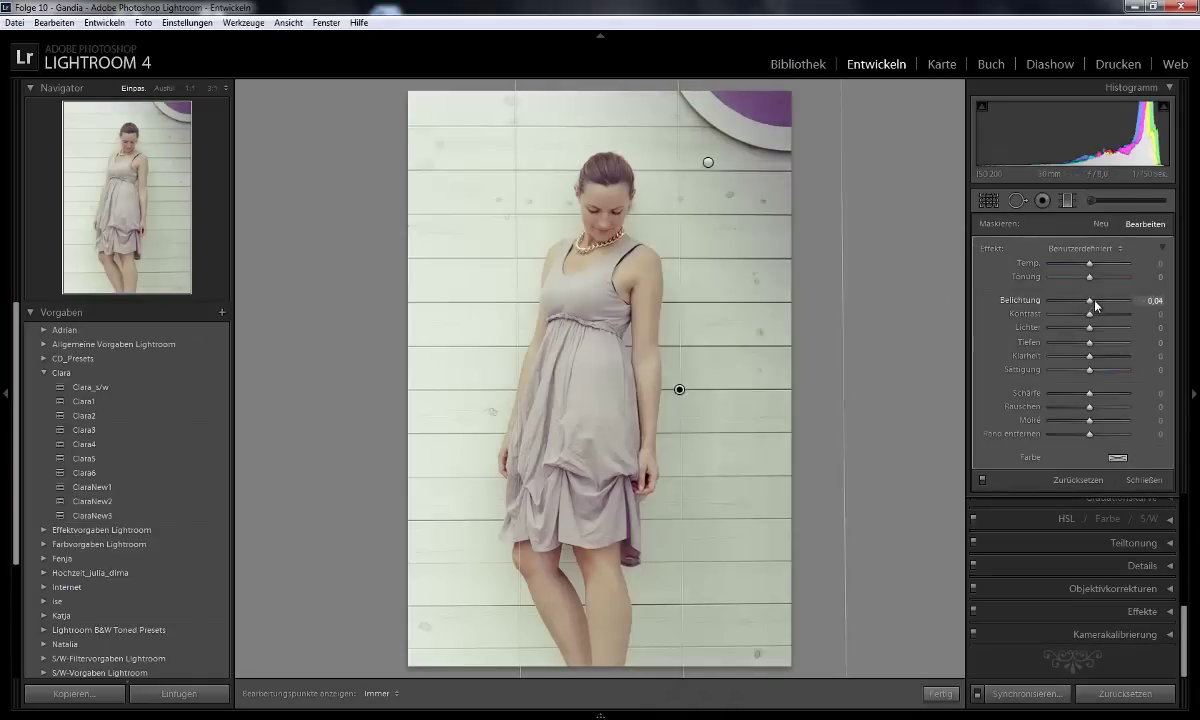
pyautogui.doubleClick(1096, 303)
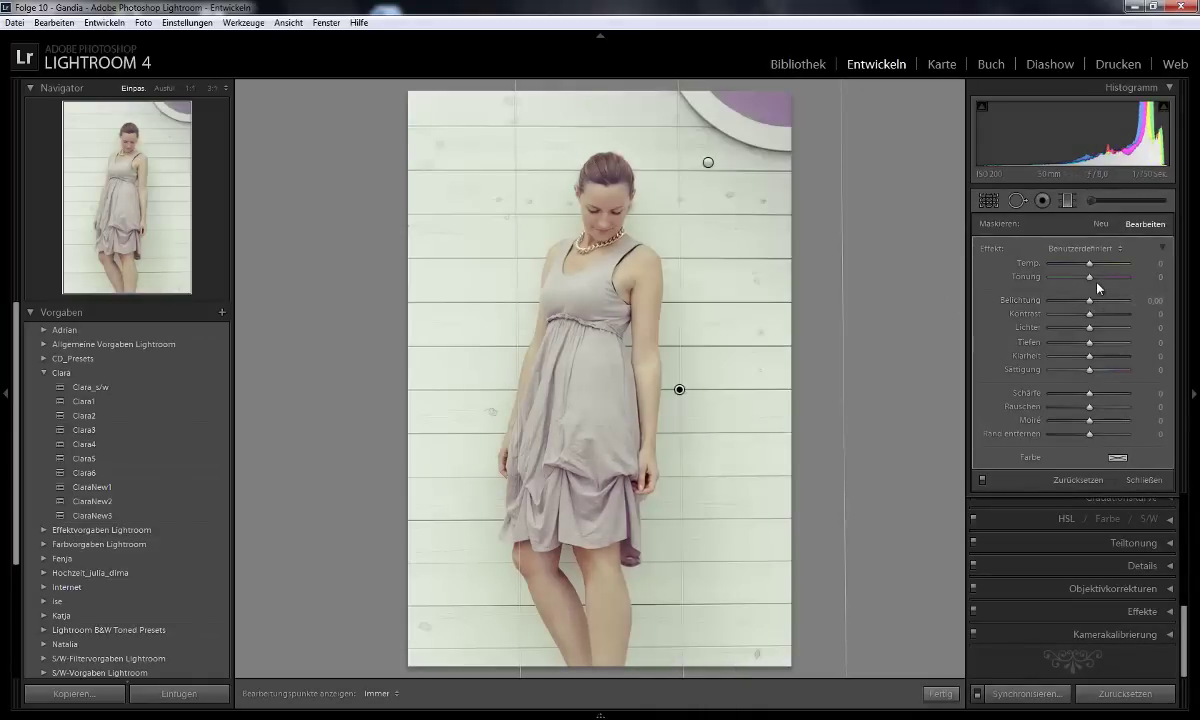
pyautogui.click(686, 391)
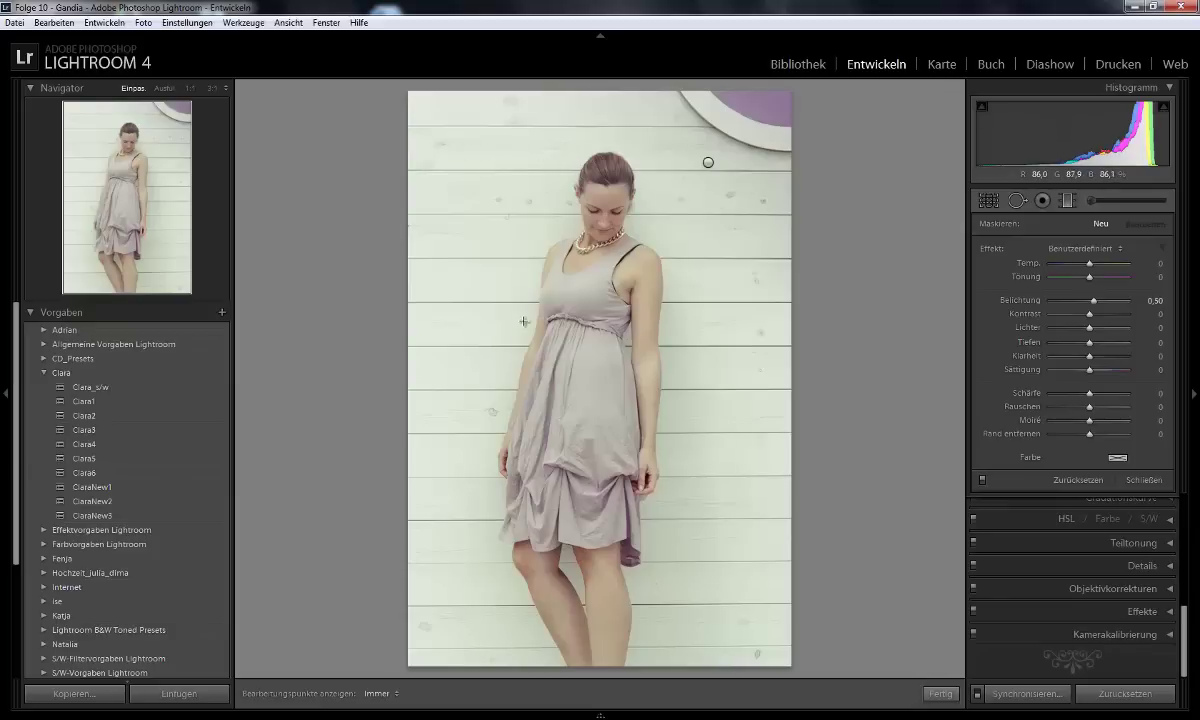
# Leave filter editing, switch to the Before/After side-by-side view, and reveal the filmstrip.
pyautogui.click(940, 693)
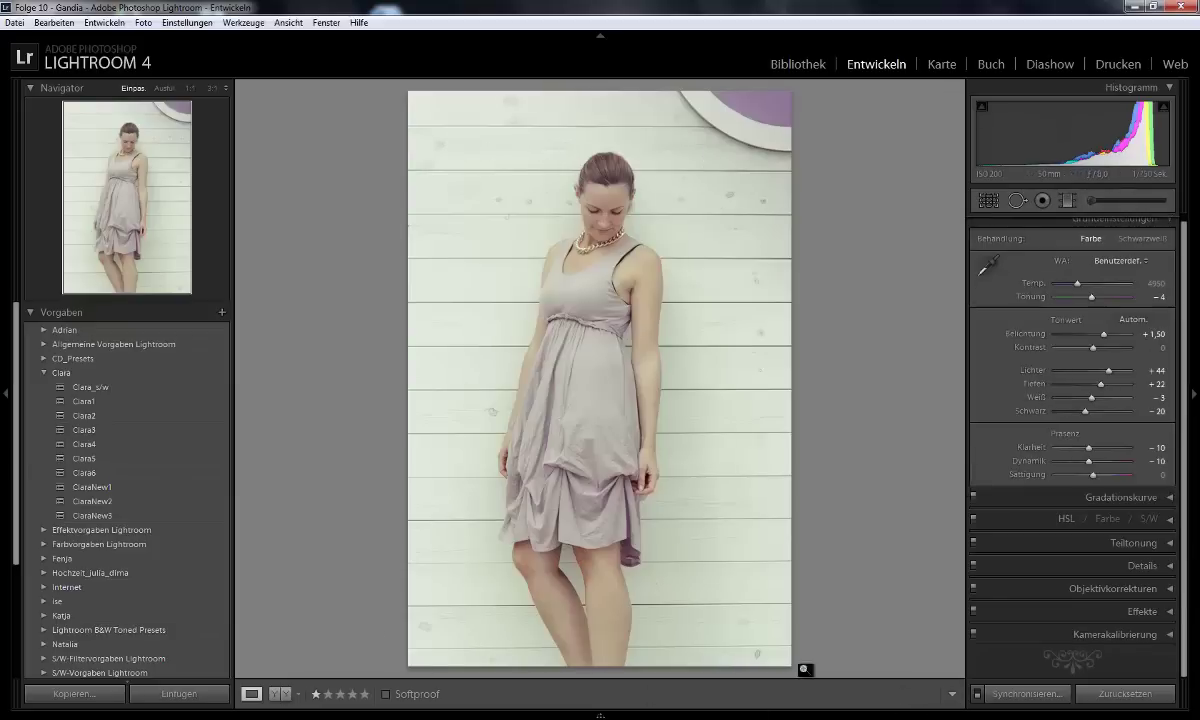
pyautogui.click(278, 693)
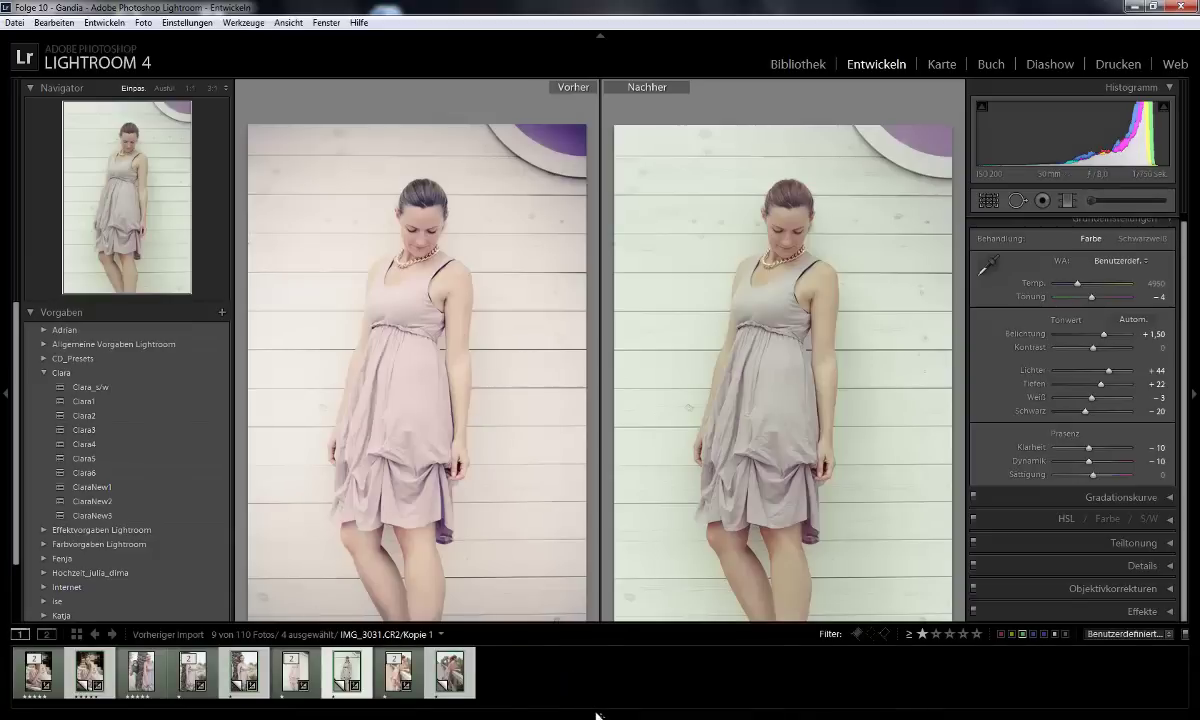
pyautogui.click(599, 714)
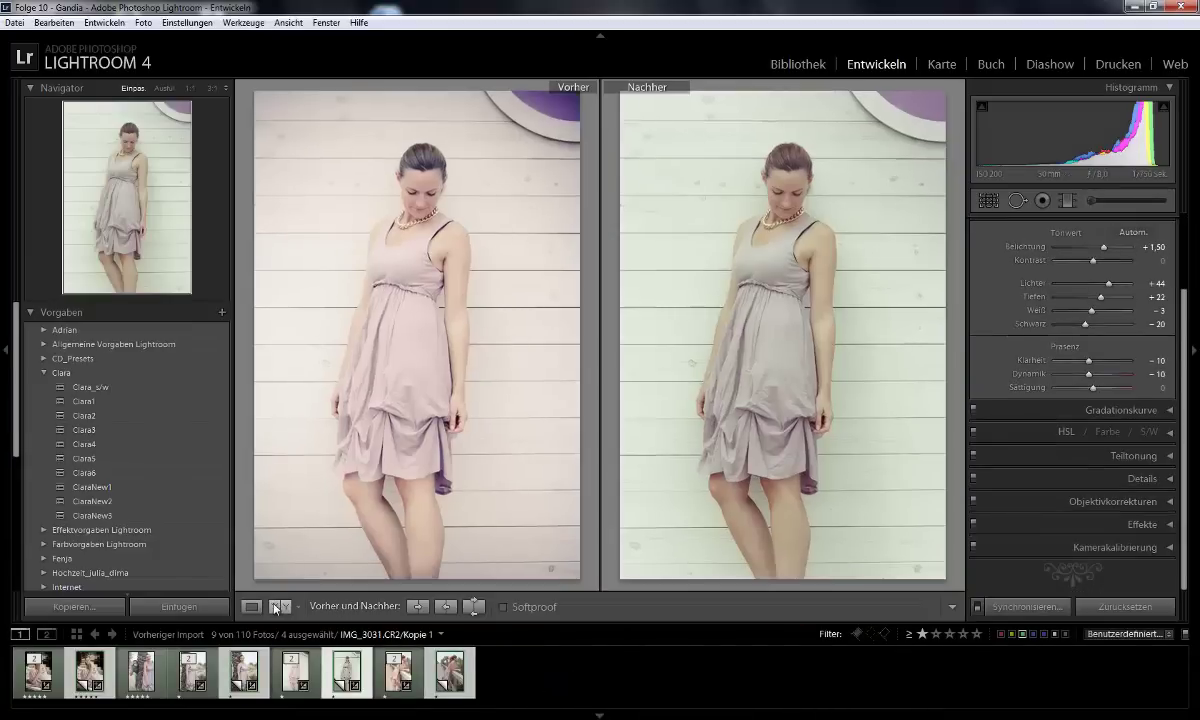
# Return to Loupe view and flip between photo versions, ending on IMG_3031.CR2/Kopie 1.
pyautogui.click(251, 607)
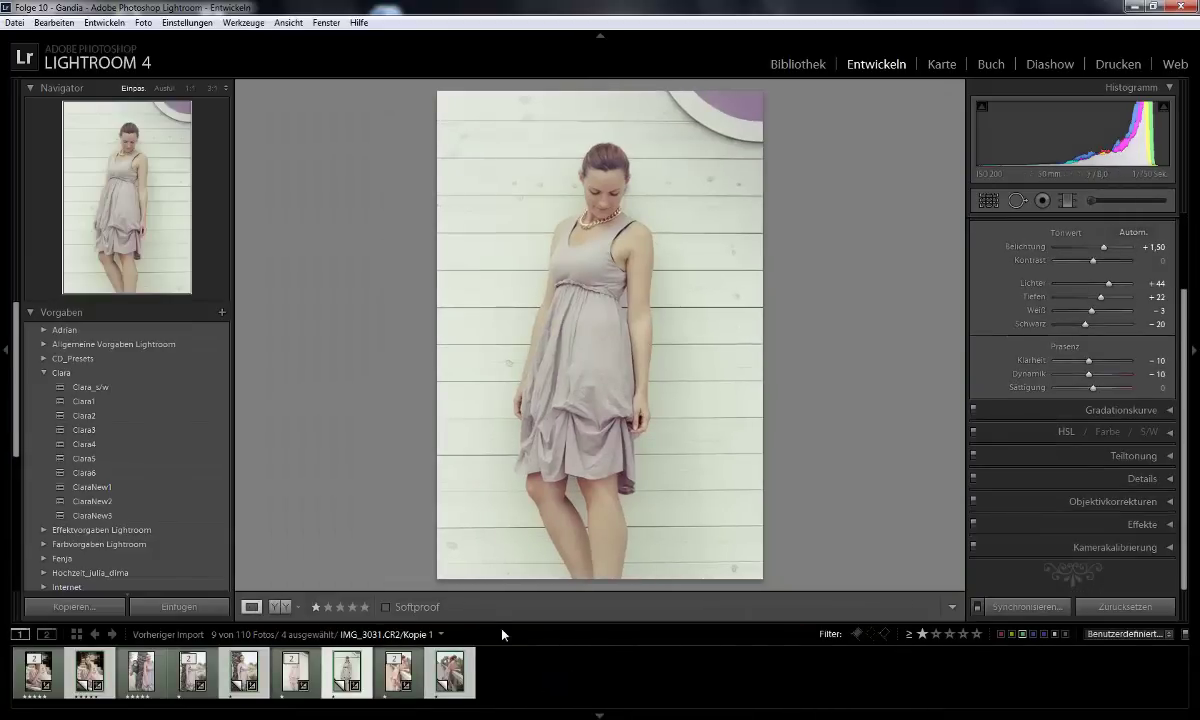
pyautogui.press('Right')
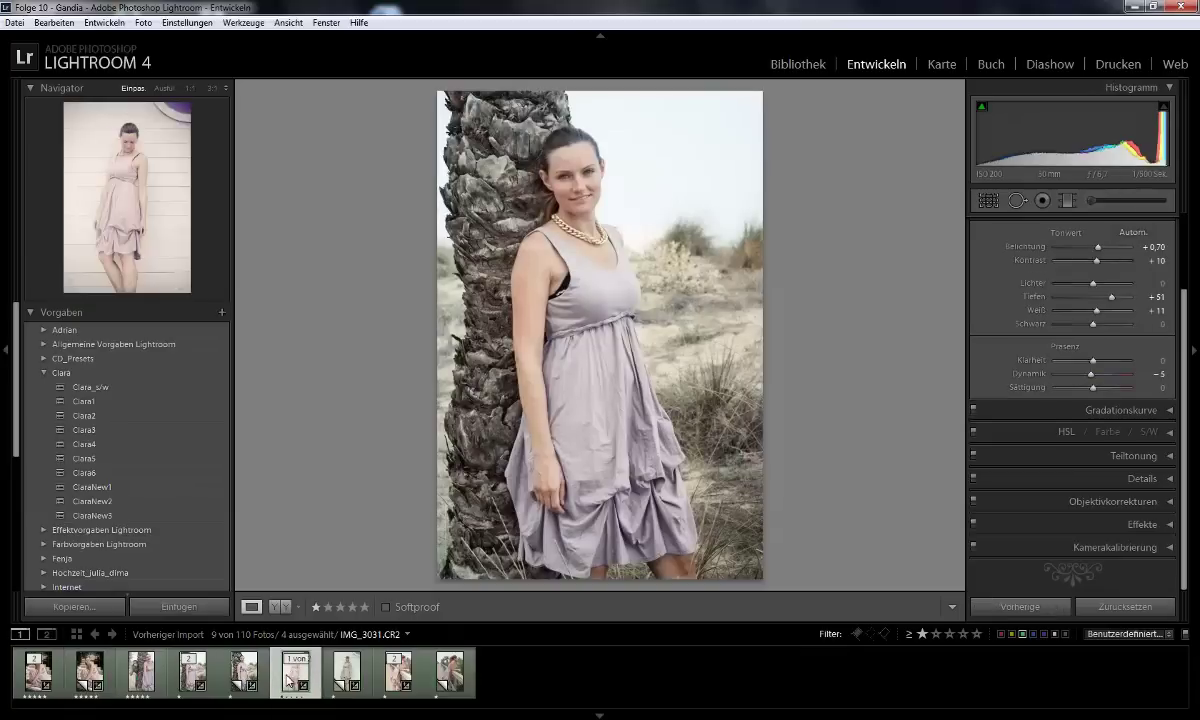
pyautogui.click(343, 660)
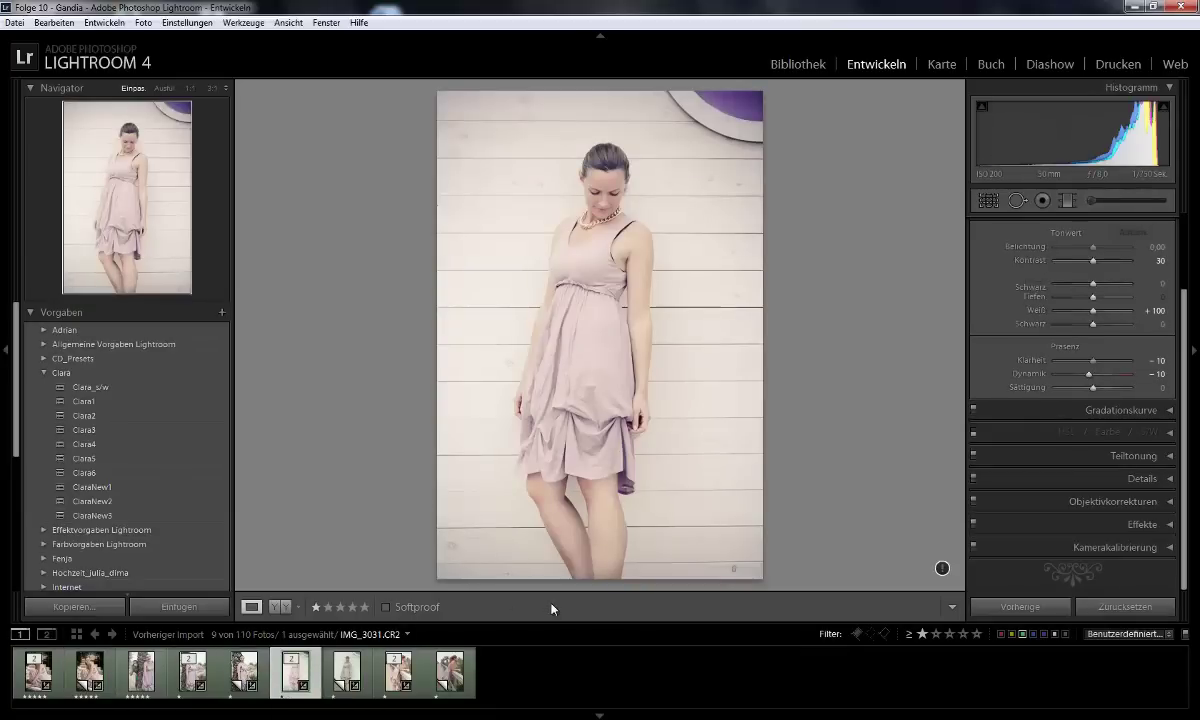
pyautogui.press('Left')
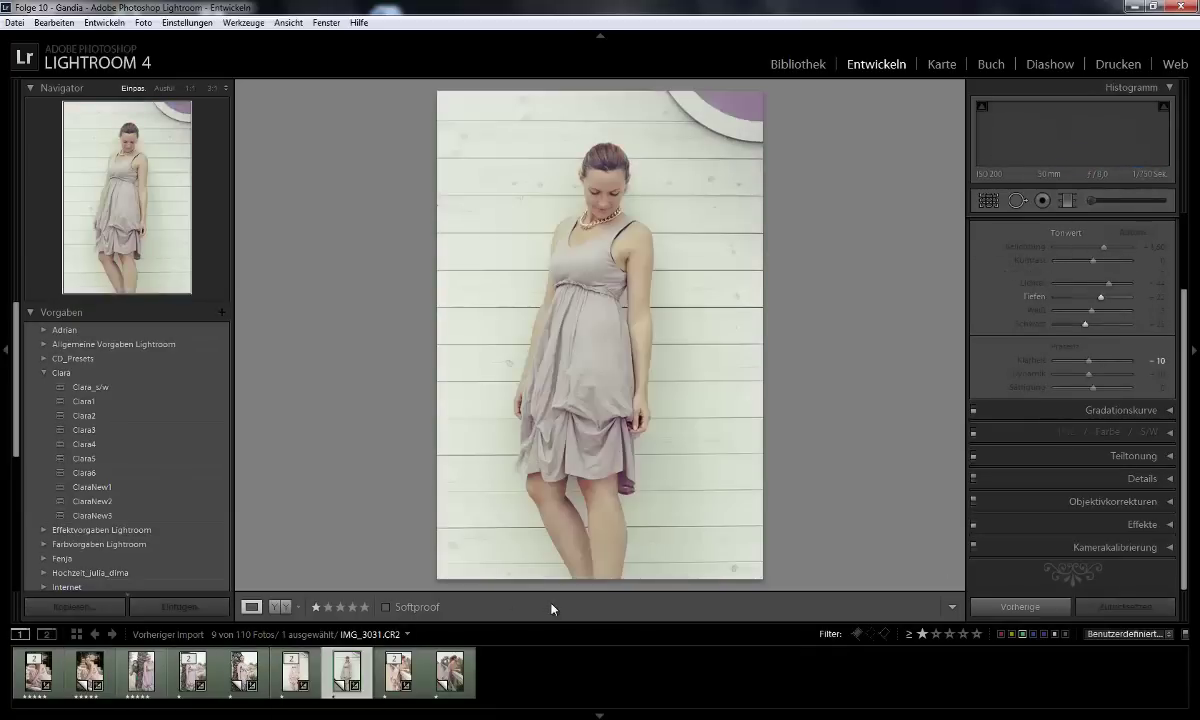
pyautogui.press('Right')
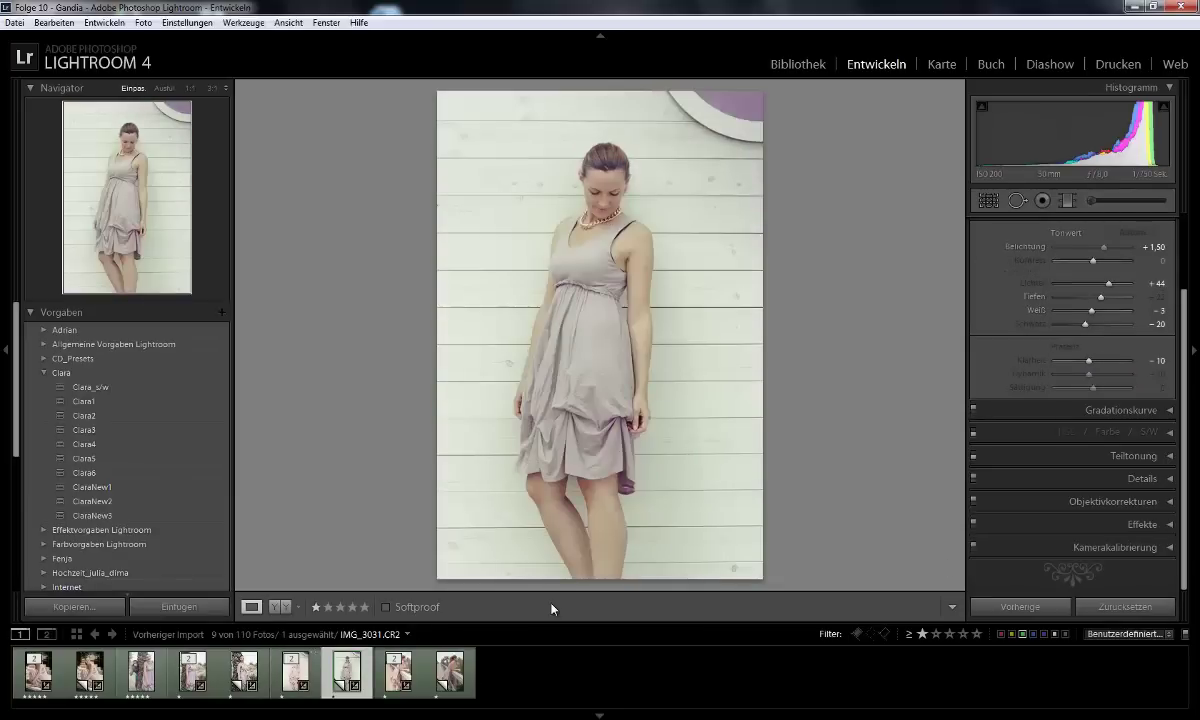
pyautogui.press('Left')
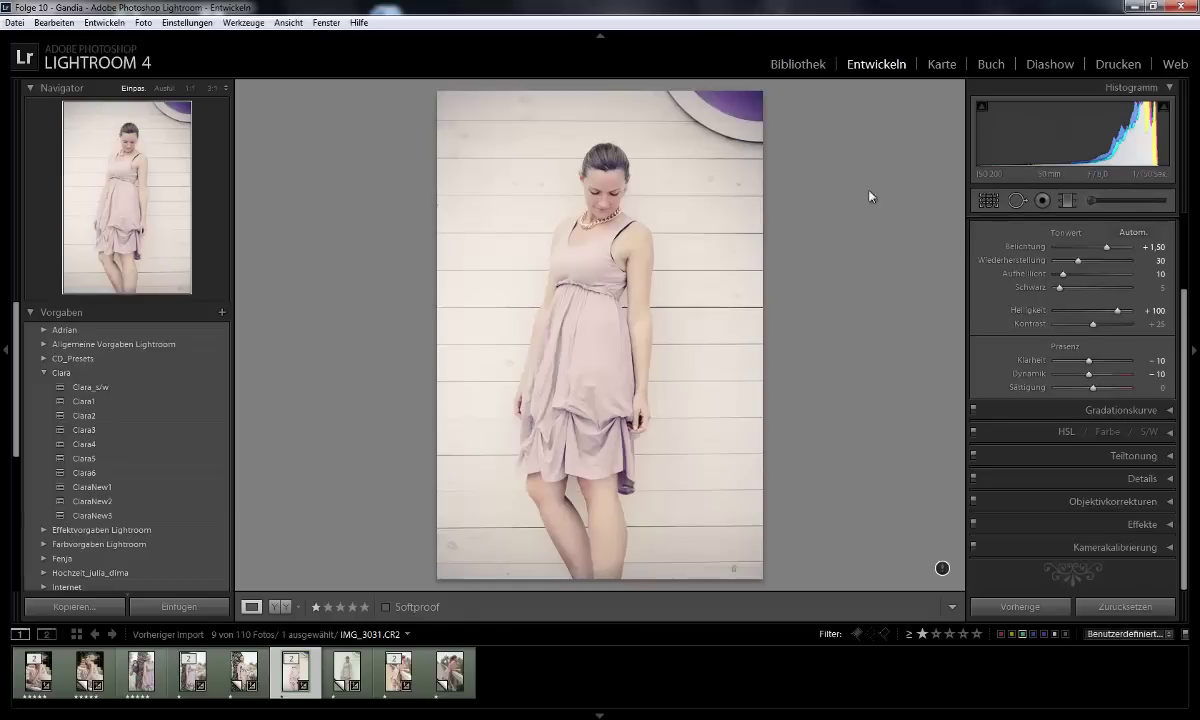
pyautogui.press('Right')
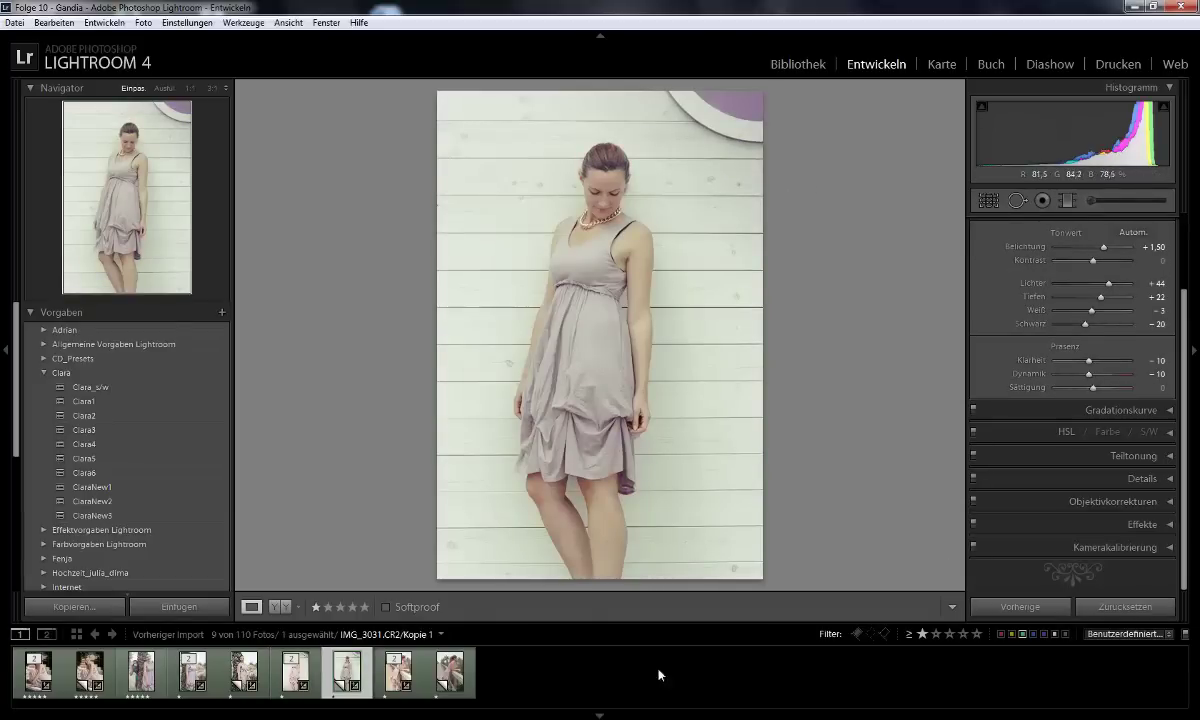
# Hide the filmstrip and raise the Shadows (Tiefen) to +36.
pyautogui.click(598, 715)
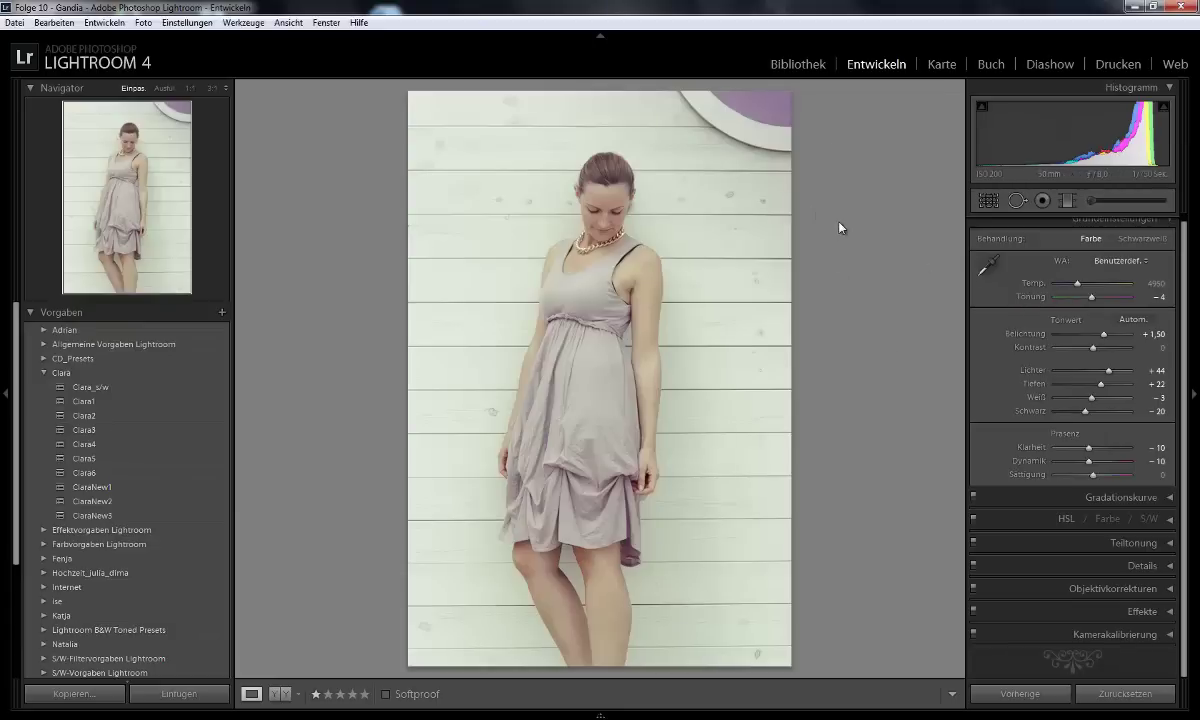
pyautogui.click(1089, 200)
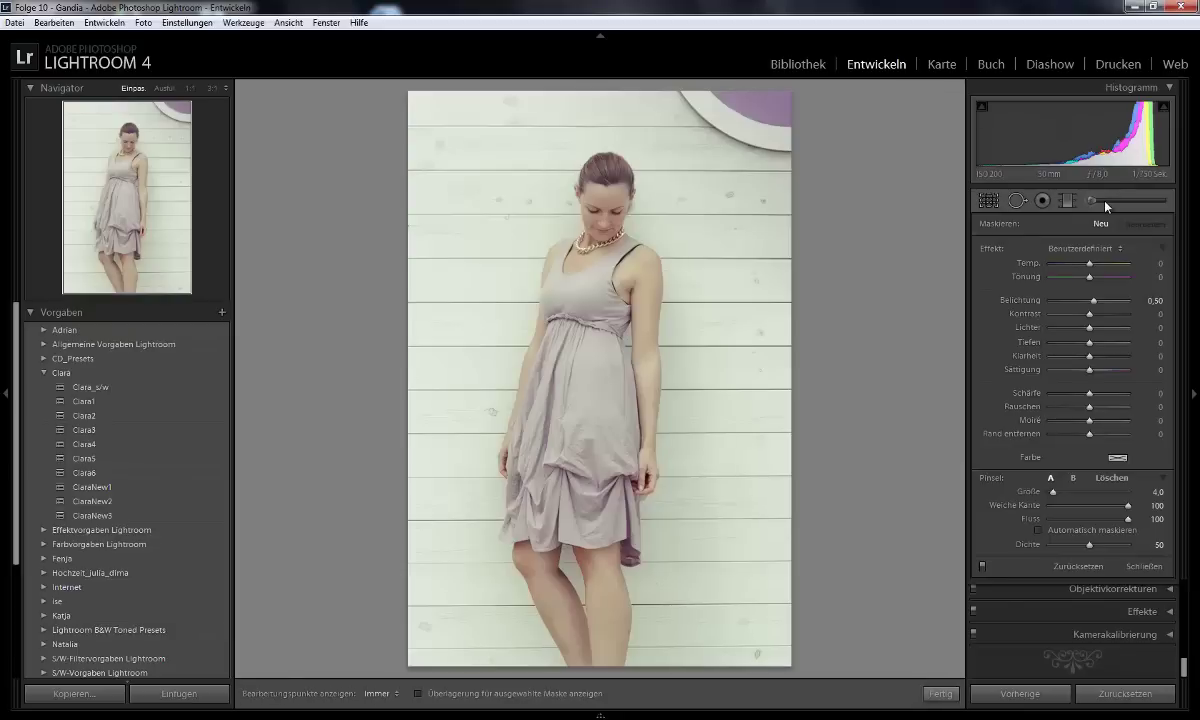
pyautogui.press('k')
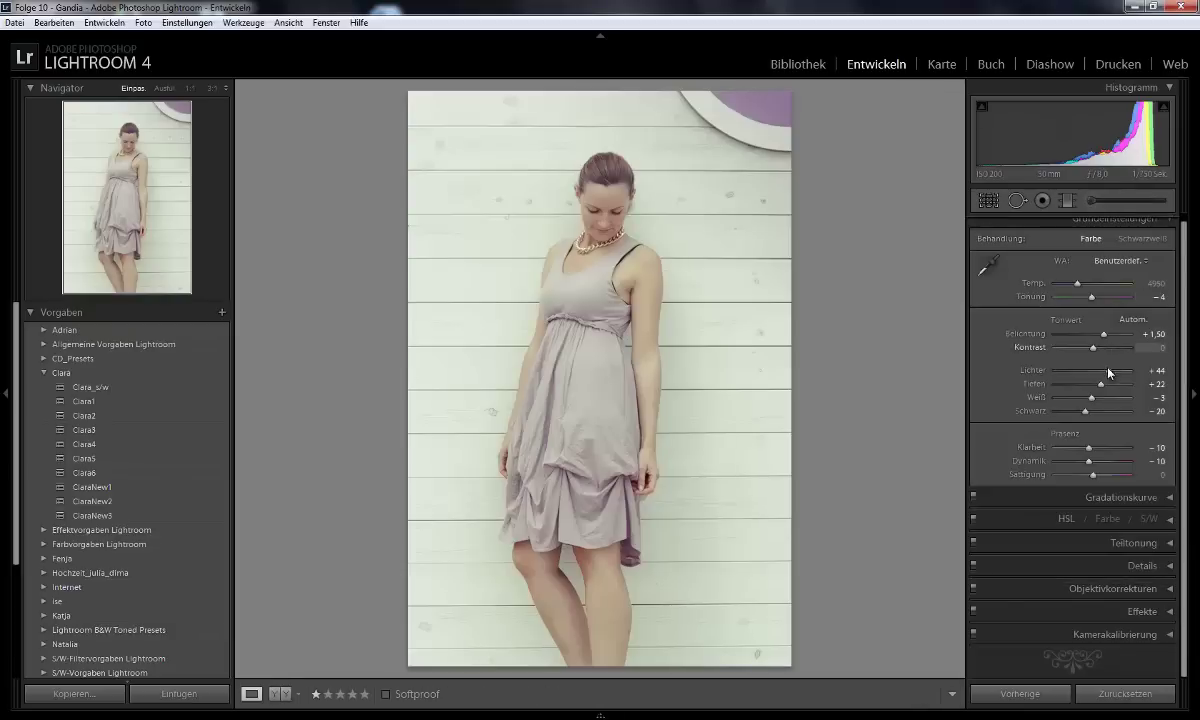
pyautogui.moveTo(1101, 384); pyautogui.dragTo(1107, 390)
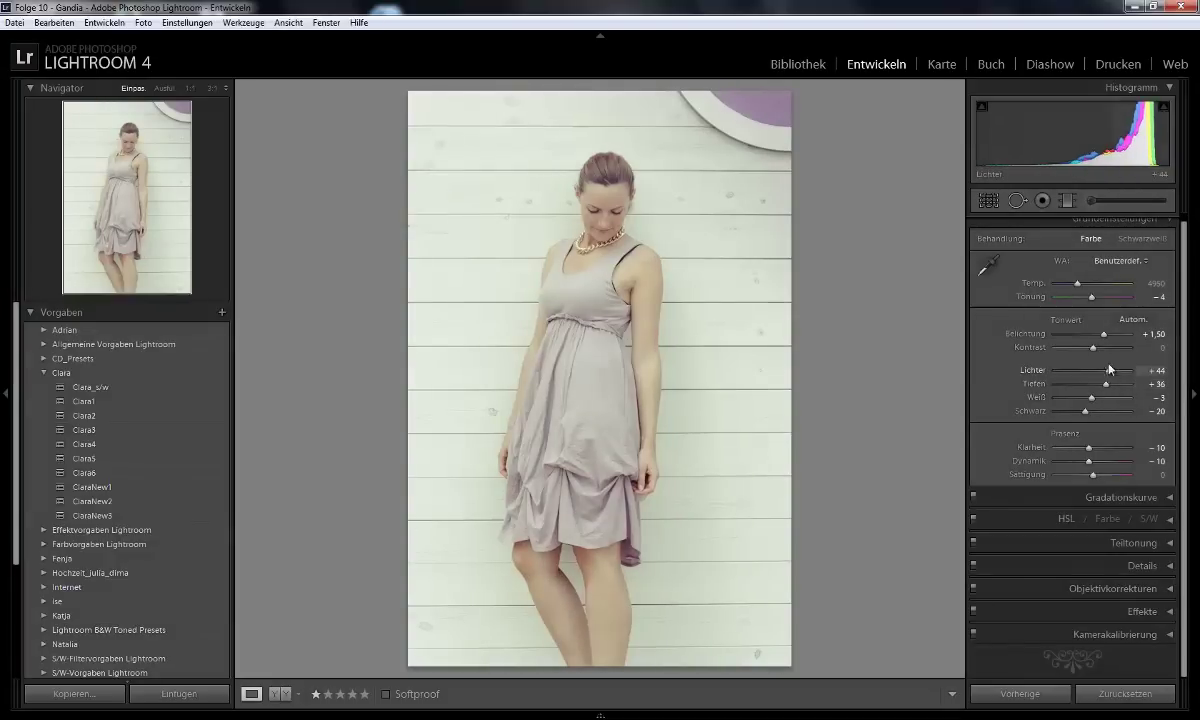
# Brush over the woman's hair with an exposure of -0.50 and finish the brush edit.
pyautogui.click(1120, 203)
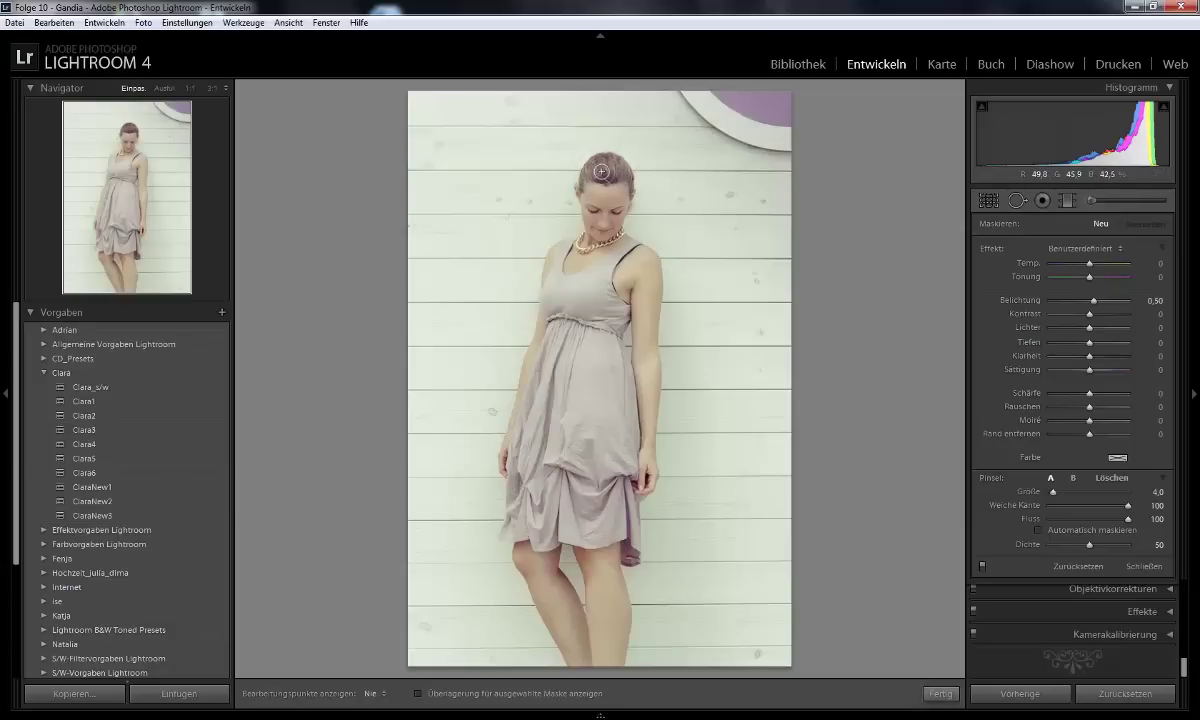
pyautogui.moveTo(628, 178); pyautogui.dragTo(560, 152)
pyautogui.moveTo(1100, 301); pyautogui.dragTo(1094, 304)
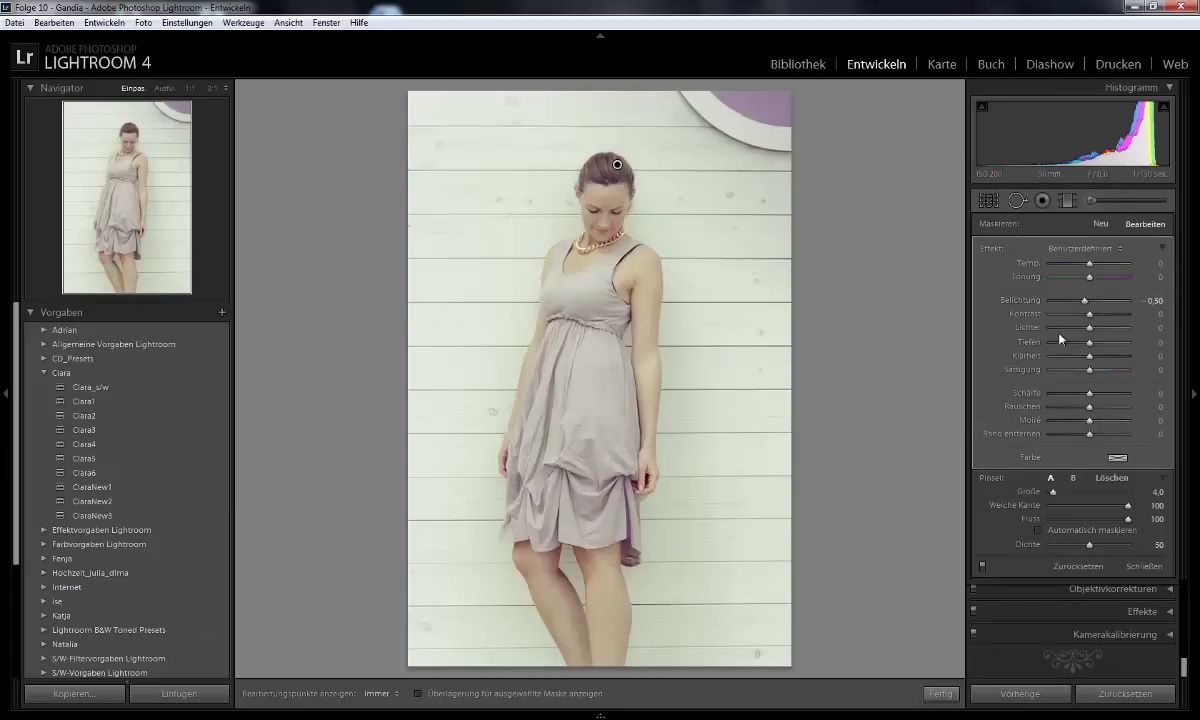
pyautogui.click(941, 693)
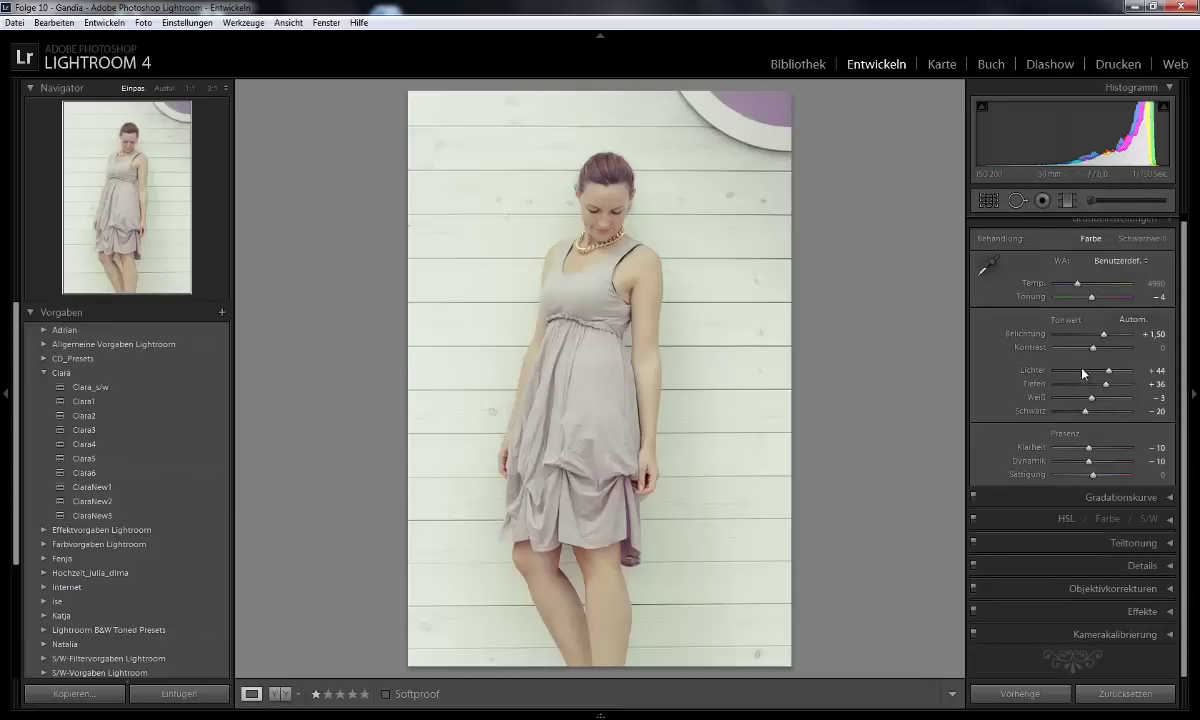
# Add a top graduated filter at Exposure -1.31, Tint 38, Clarity 44 and Saturation 25.
pyautogui.press('m')
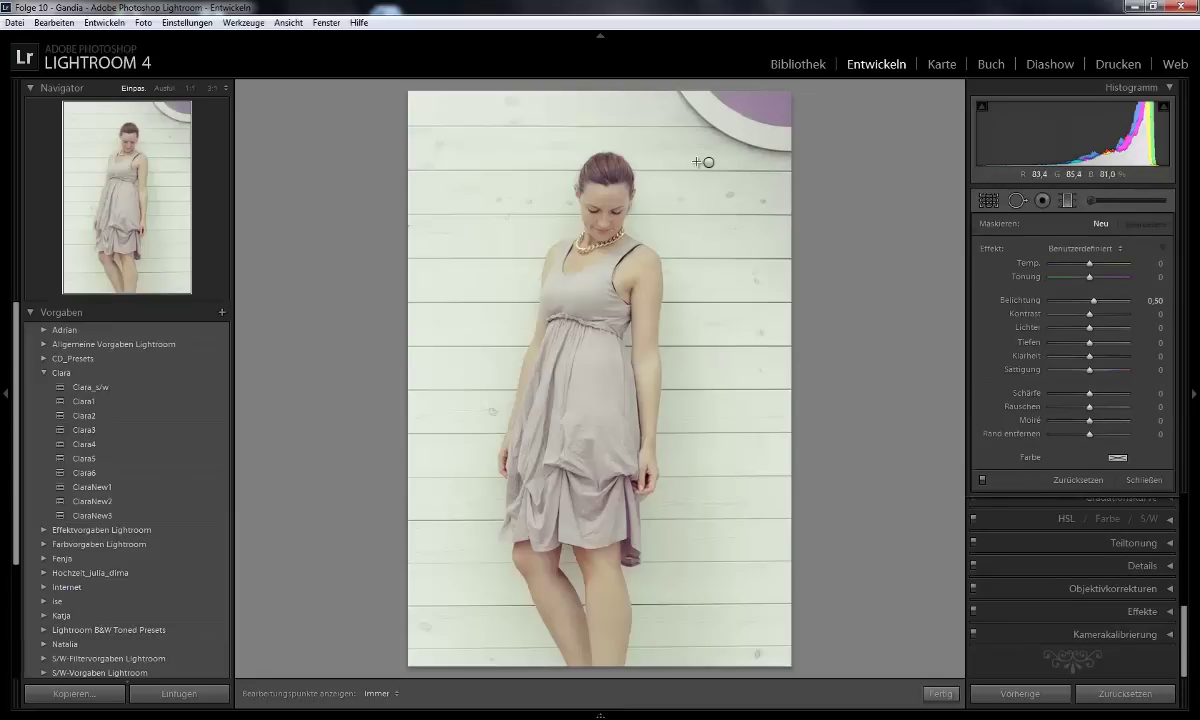
pyautogui.moveTo(697, 162); pyautogui.dragTo(721, 178)
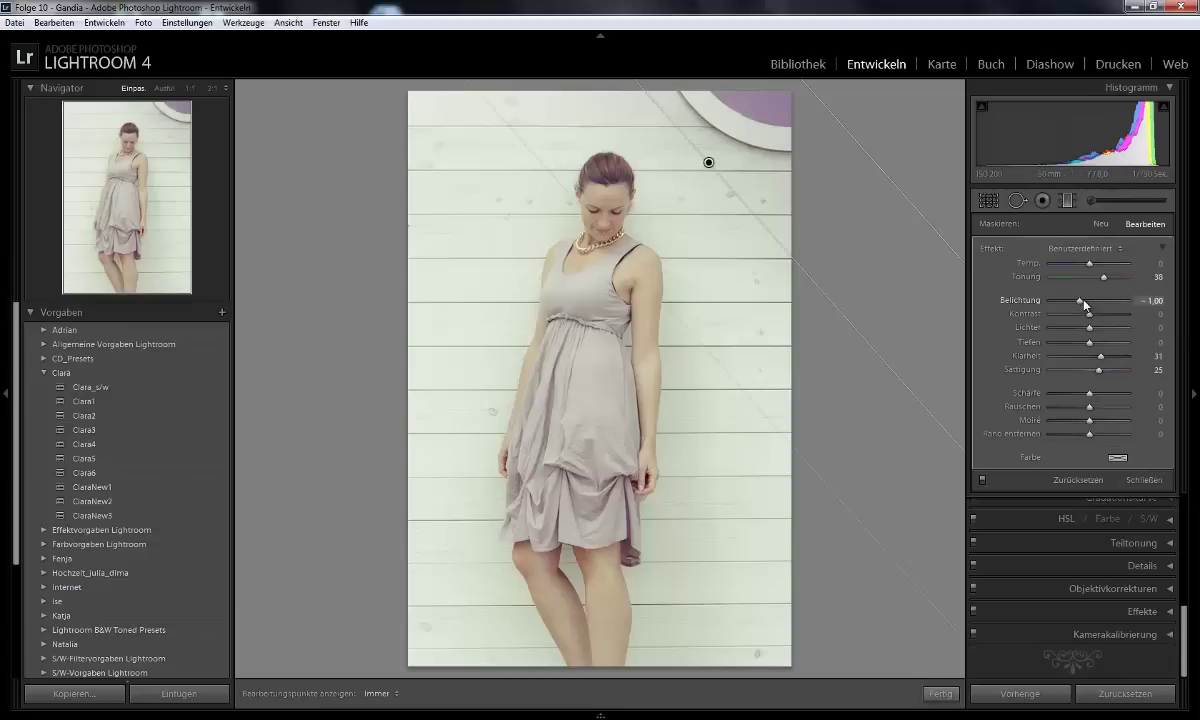
pyautogui.moveTo(1084, 305); pyautogui.dragTo(1076, 305)
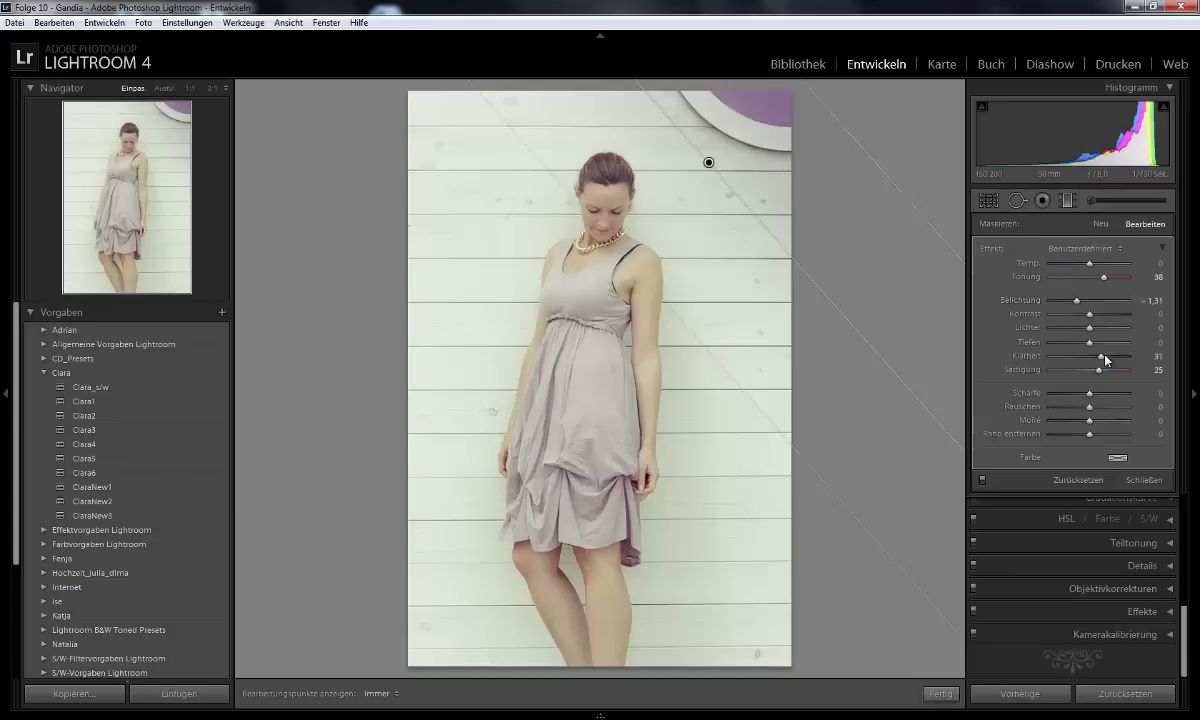
pyautogui.moveTo(1104, 356); pyautogui.dragTo(1075, 343)
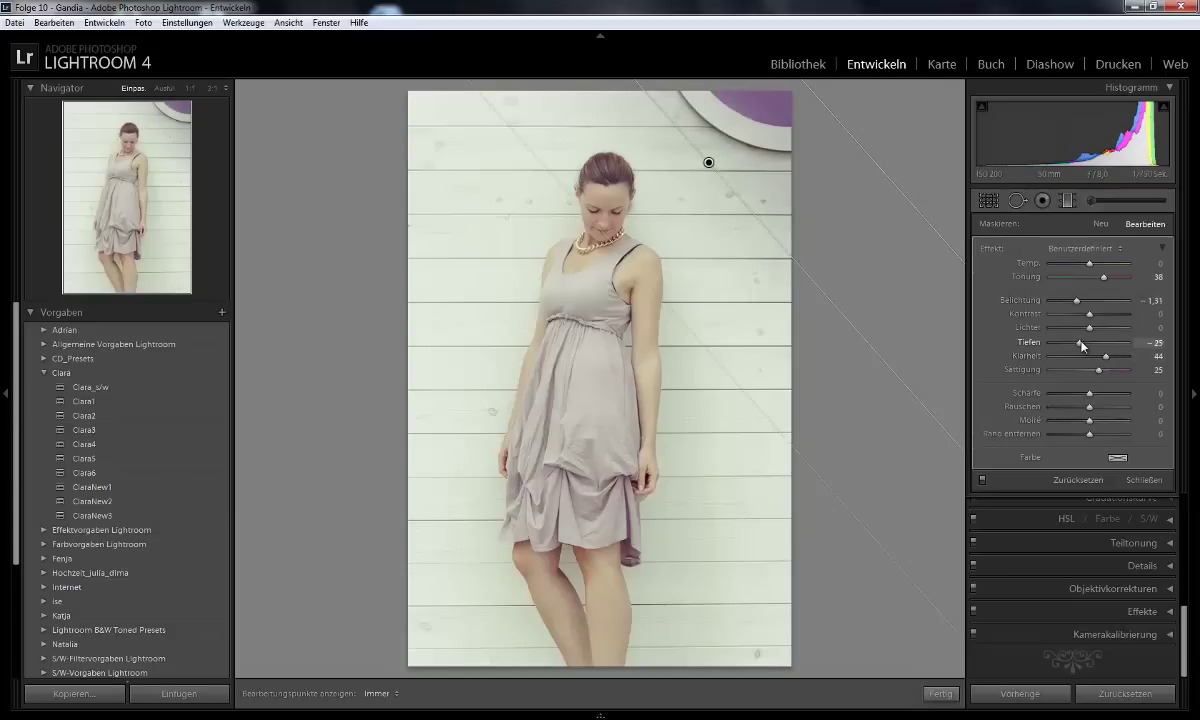
pyautogui.moveTo(1075, 345); pyautogui.dragTo(1090, 346)
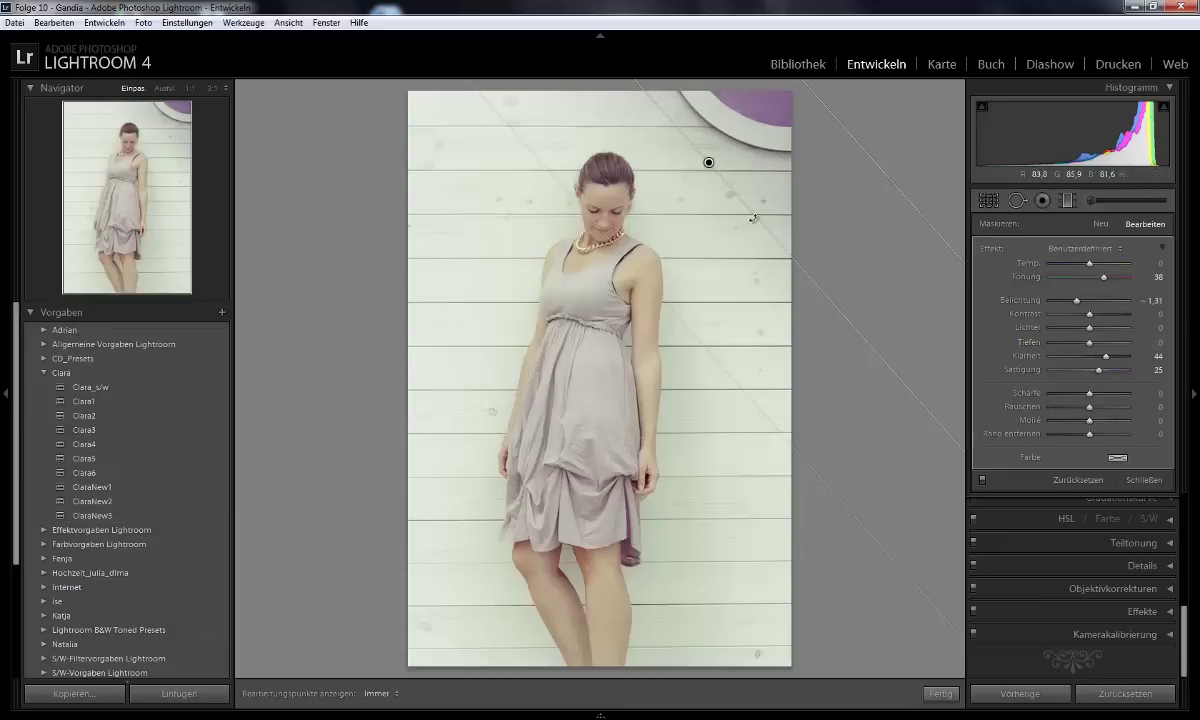
pyautogui.click(941, 693)
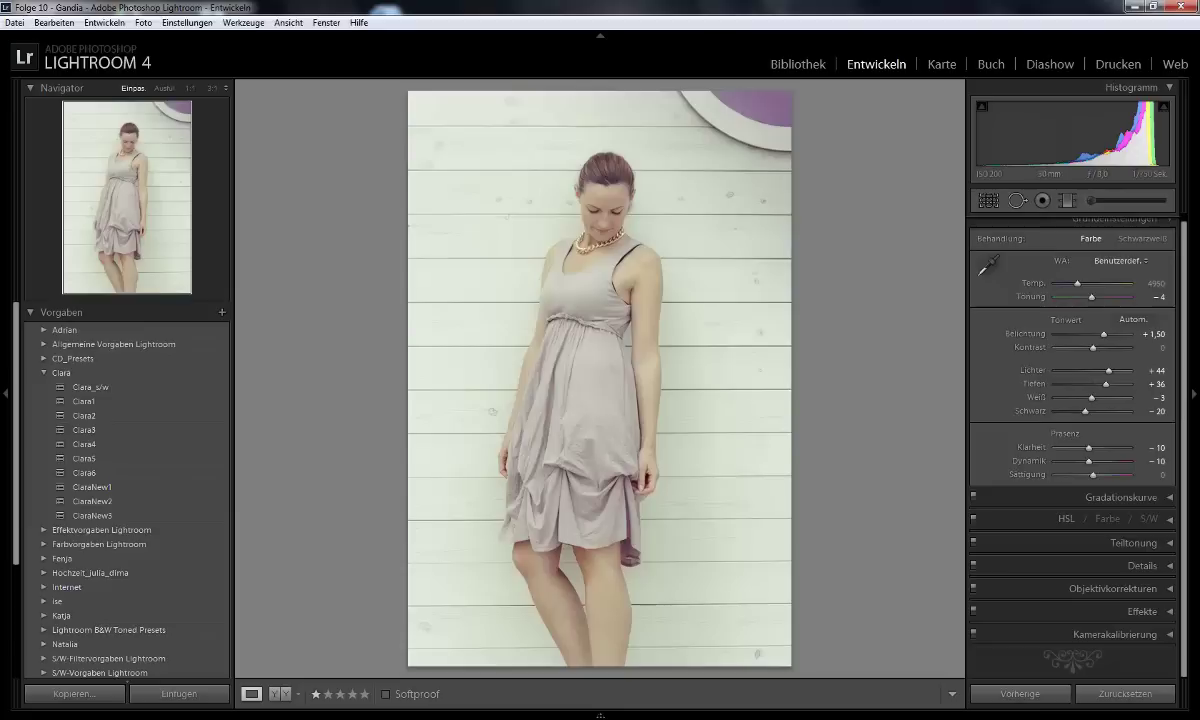
pyautogui.click(601, 713)
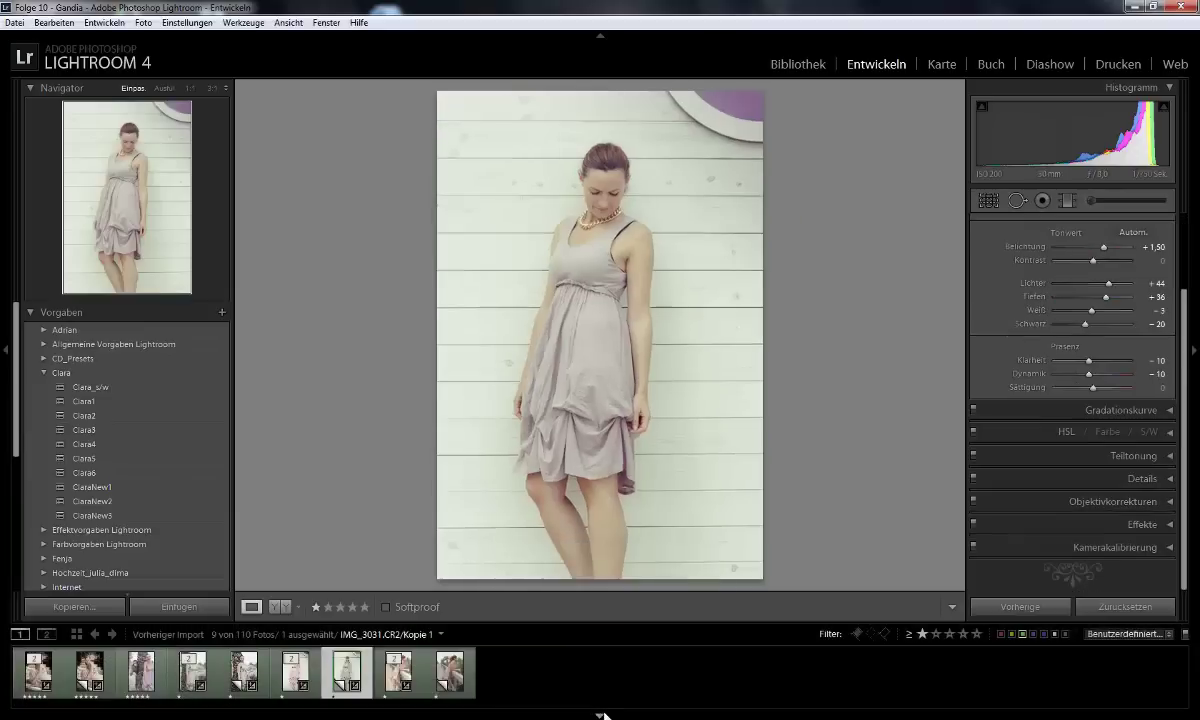
pyautogui.click(296, 672)
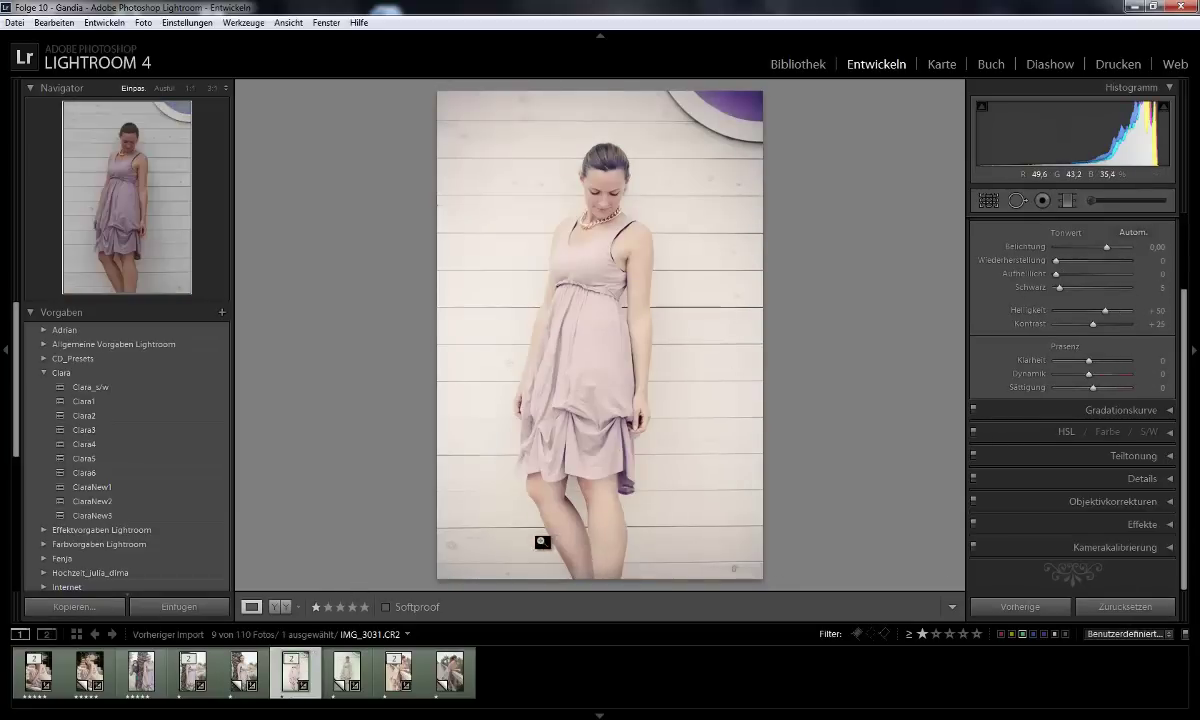
pyautogui.click(350, 674)
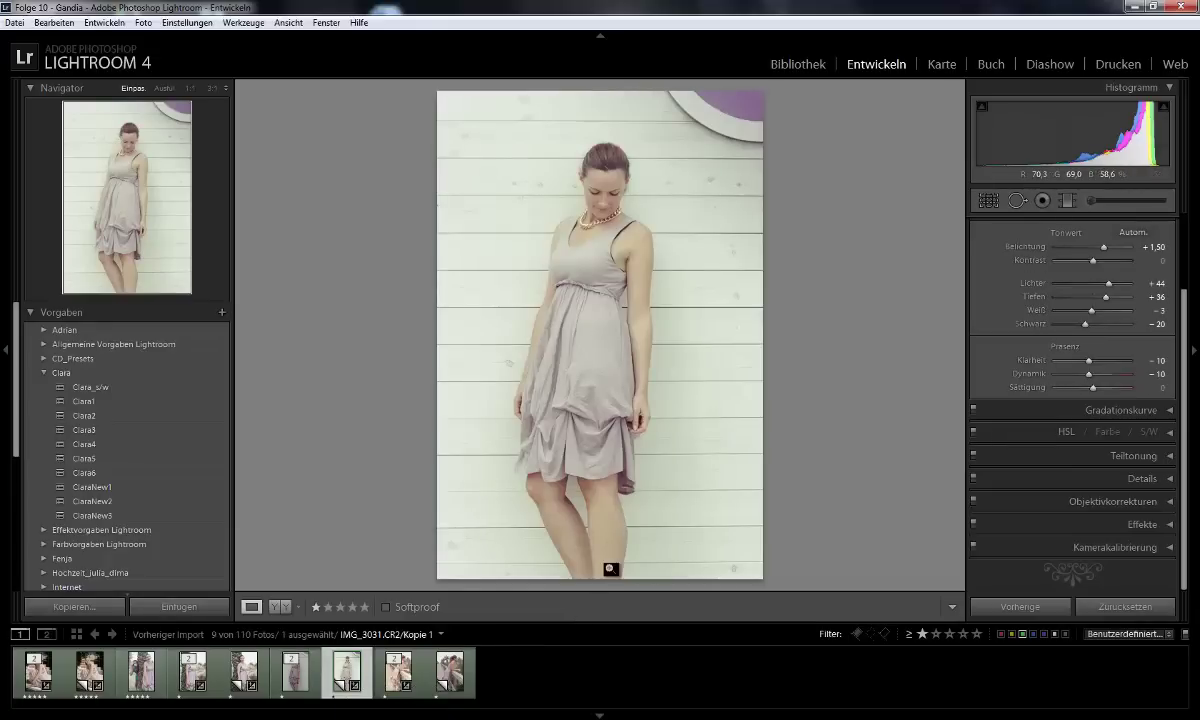
pyautogui.click(600, 715)
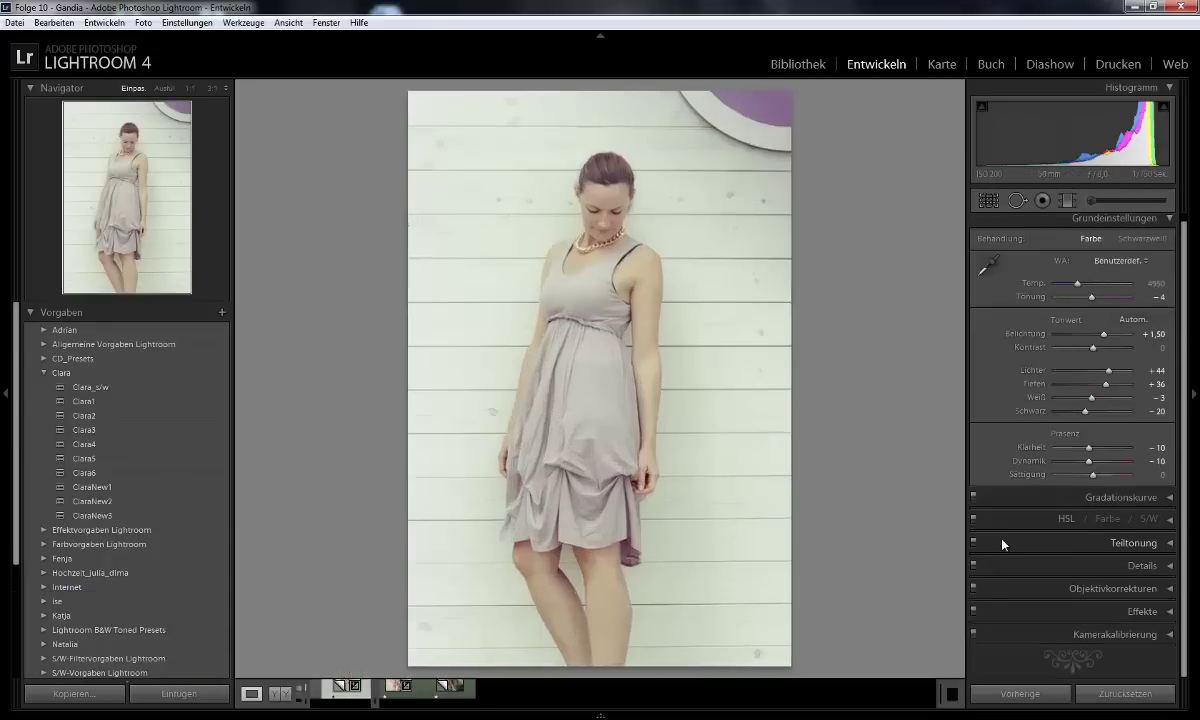
# Nudge the Split Toning highlight hue, compare on/off, and leave split toning off.
pyautogui.click(1160, 542)
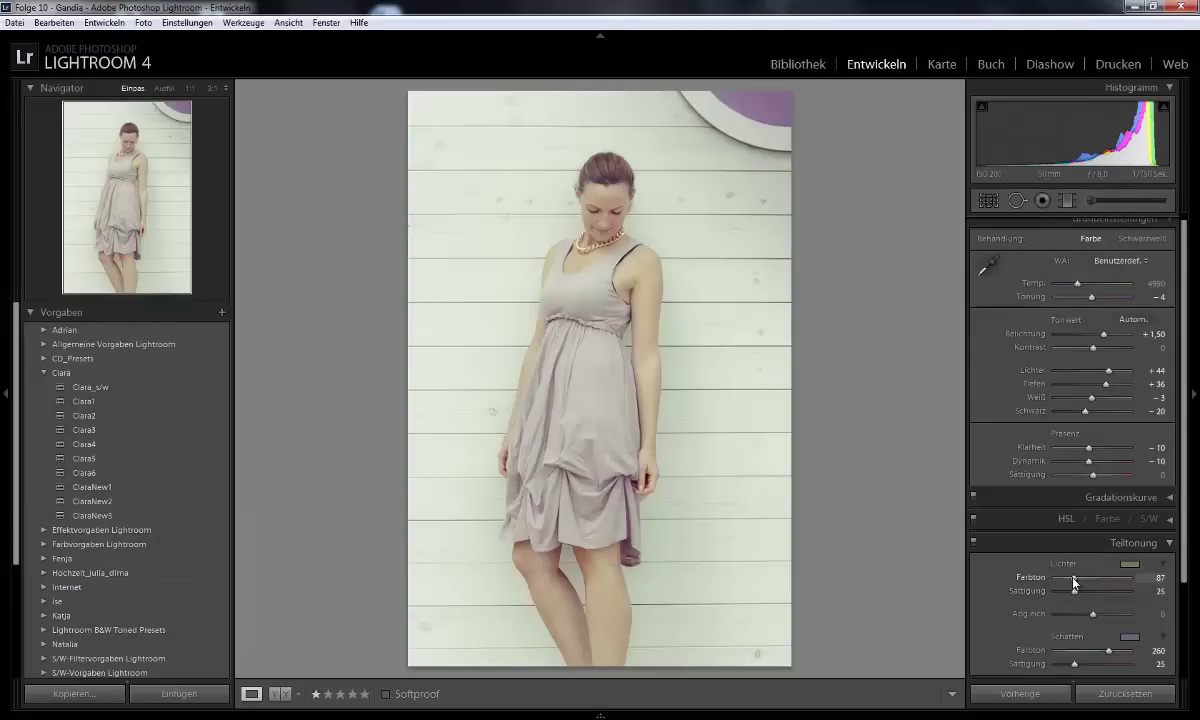
pyautogui.moveTo(1075, 580); pyautogui.dragTo(1073, 580)
pyautogui.click(973, 543)
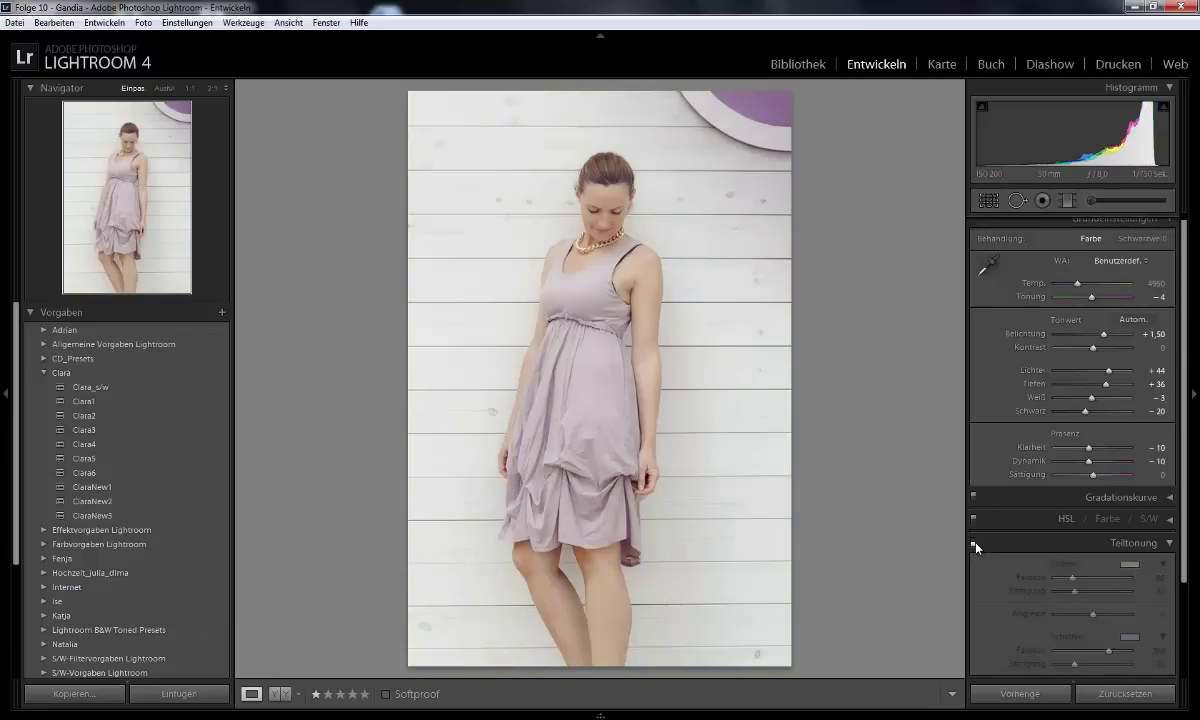
pyautogui.click(975, 545)
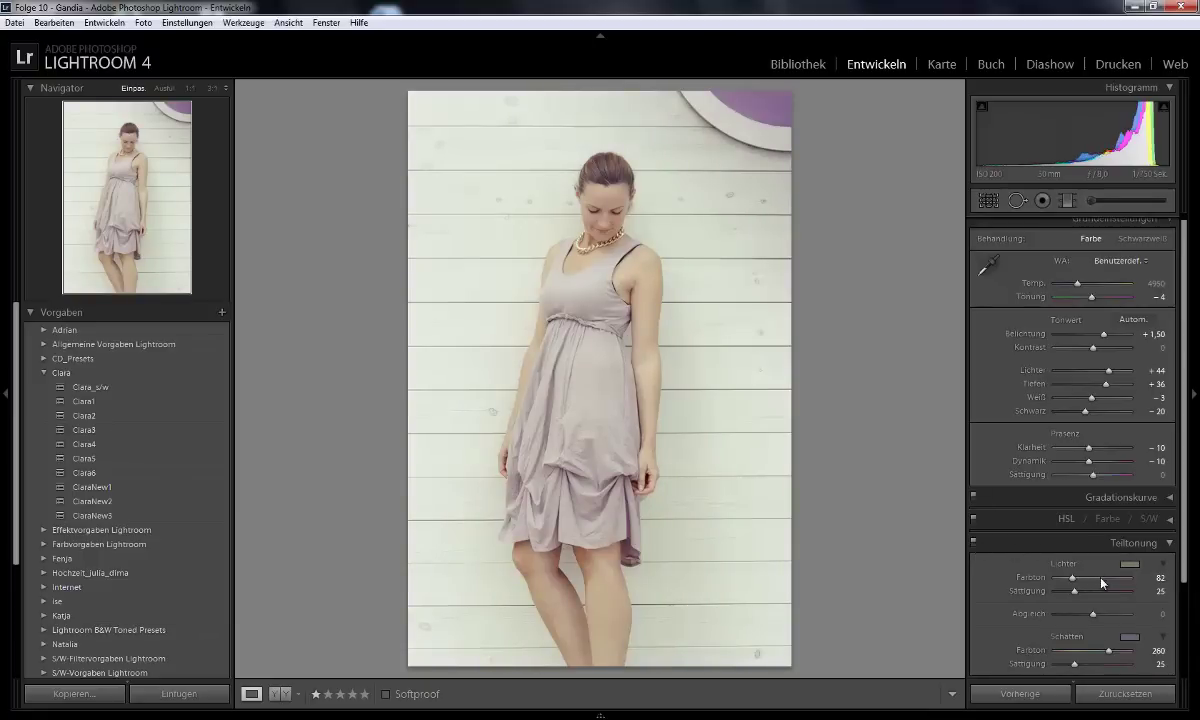
pyautogui.click(973, 543)
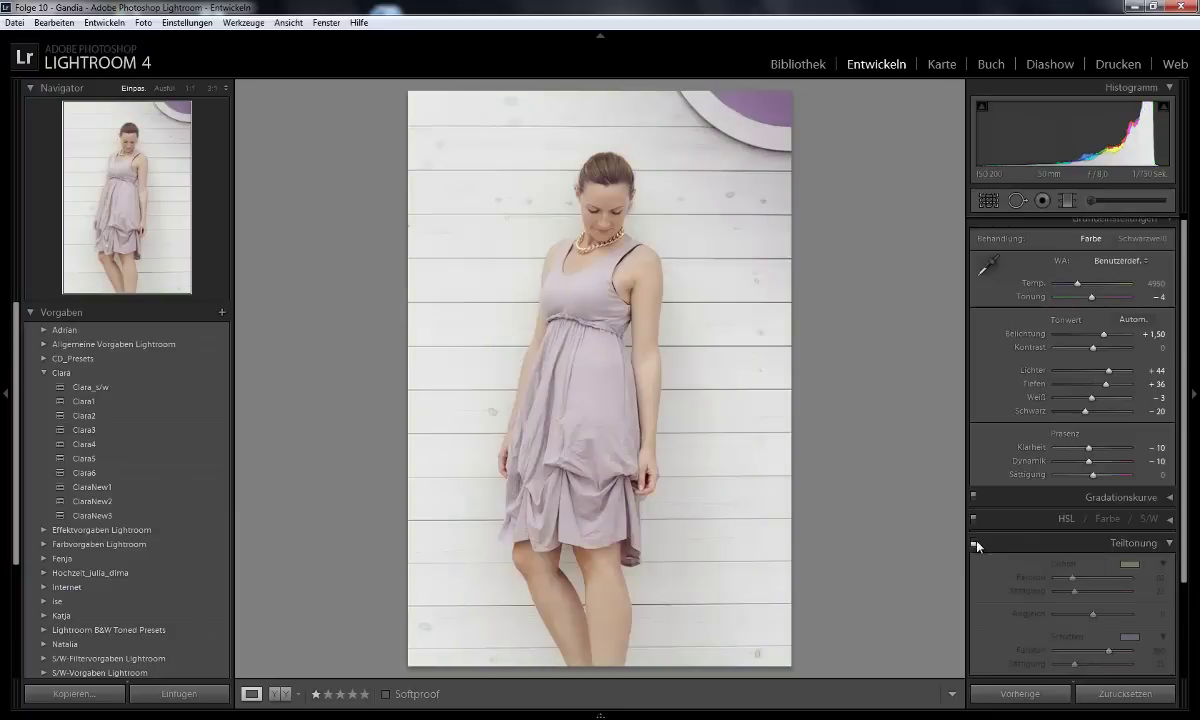
pyautogui.click(1023, 545)
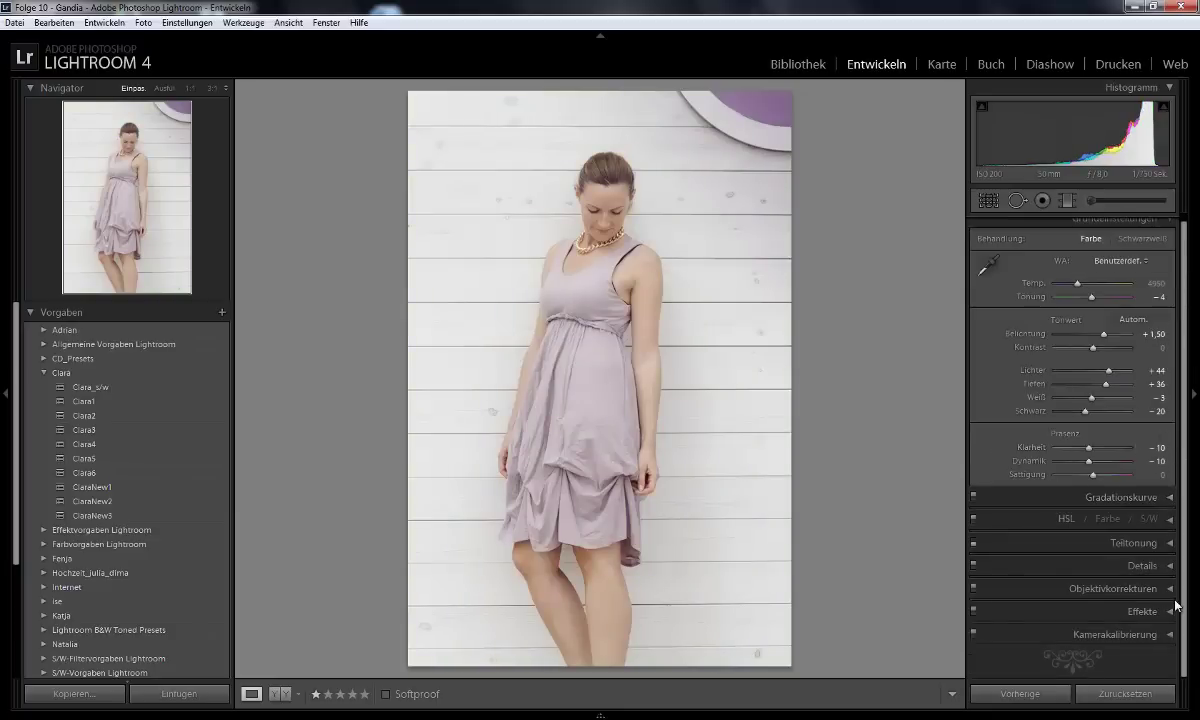
pyautogui.click(1140, 634)
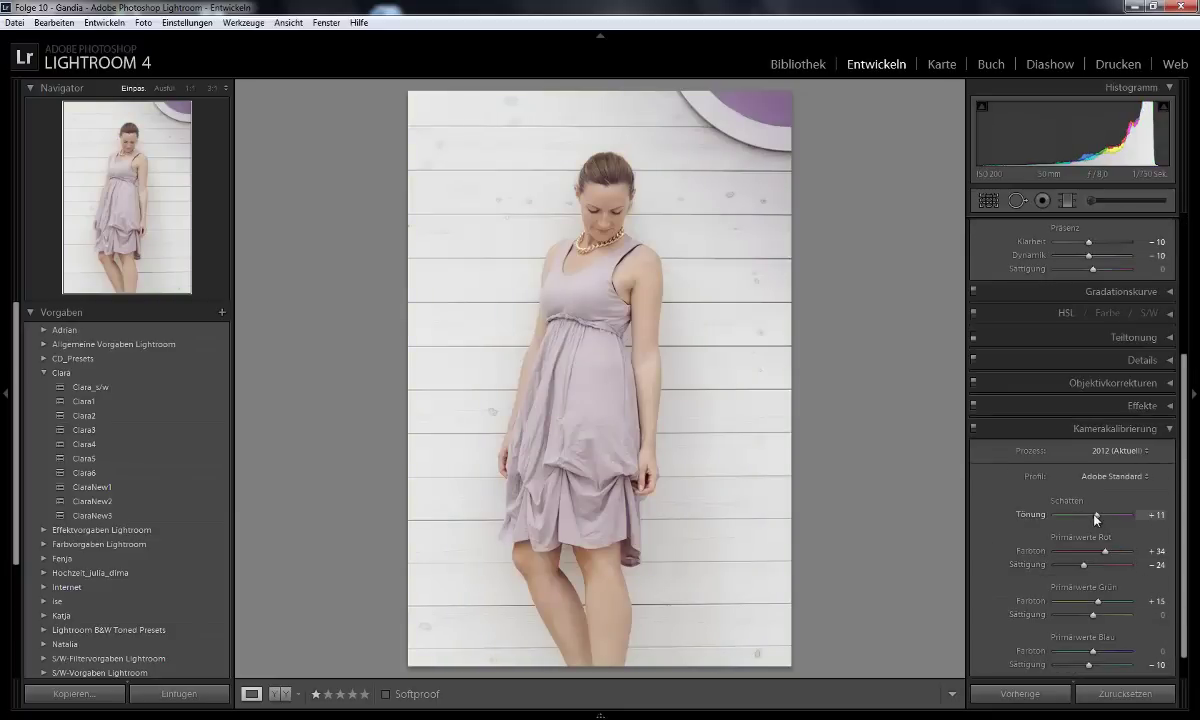
# Raise calibration shadow tint, apply the Medium Contrast point curve, and lower vibrance to −25.
pyautogui.moveTo(1096, 517); pyautogui.dragTo(1101, 519)
pyautogui.click(1170, 429)
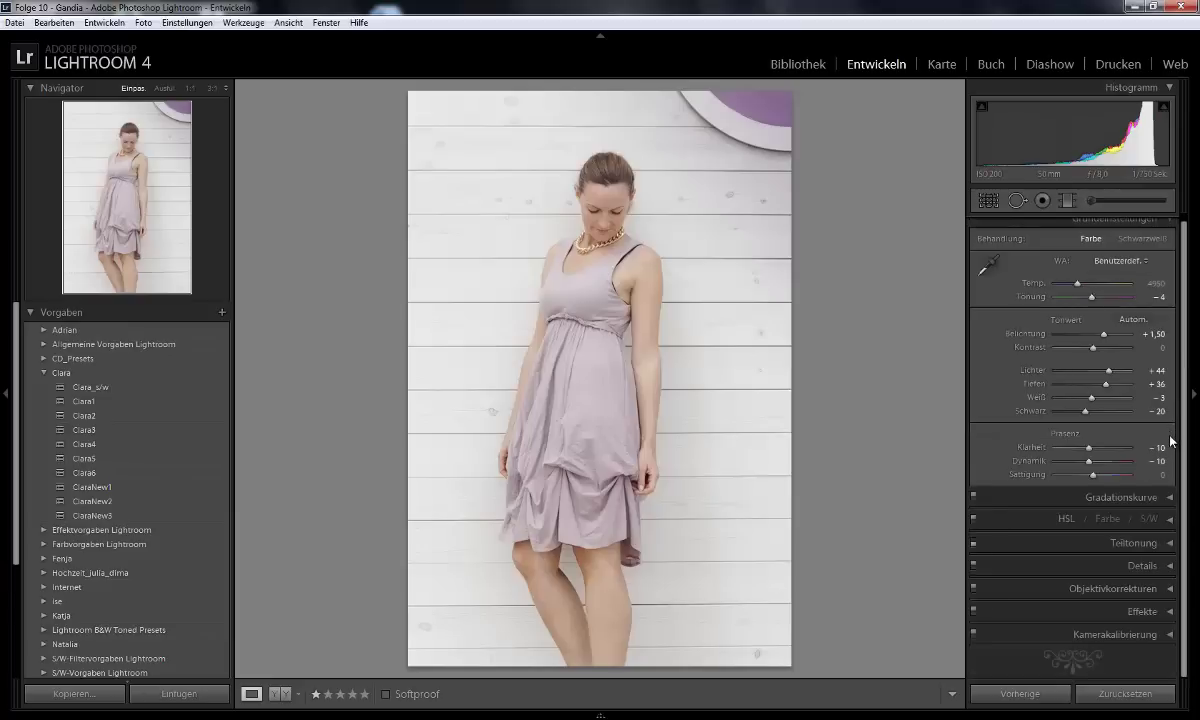
pyautogui.click(1166, 497)
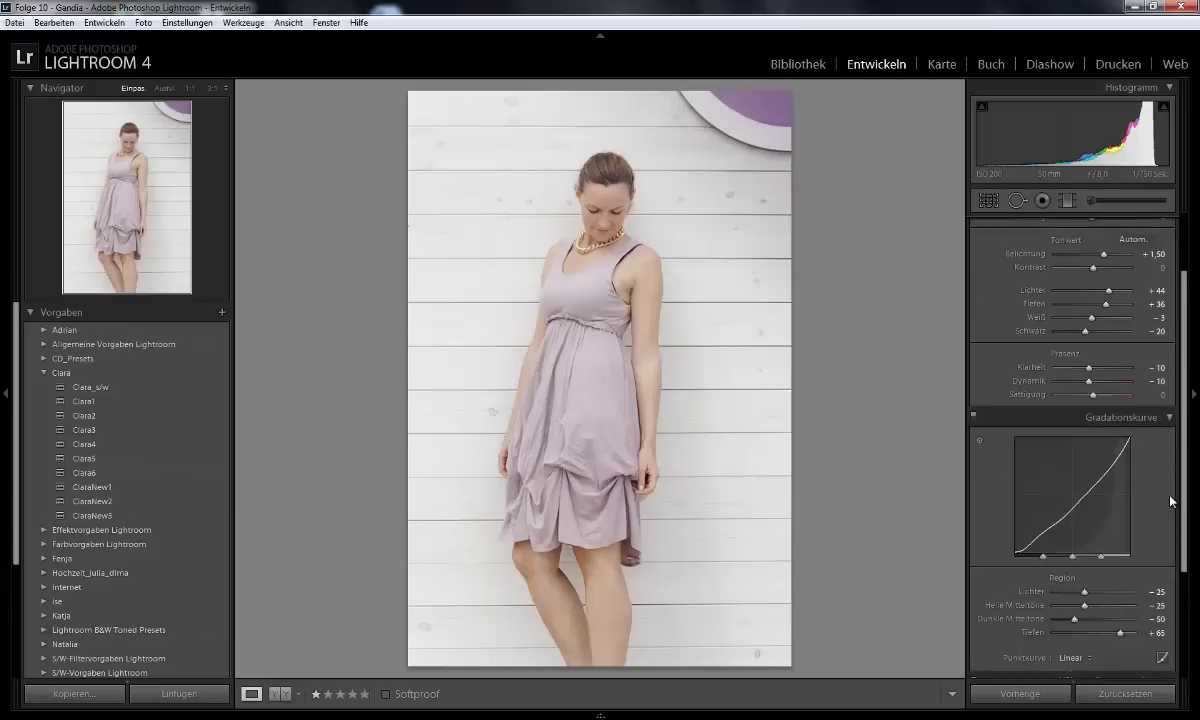
pyautogui.click(1073, 662)
pyautogui.click(1070, 691)
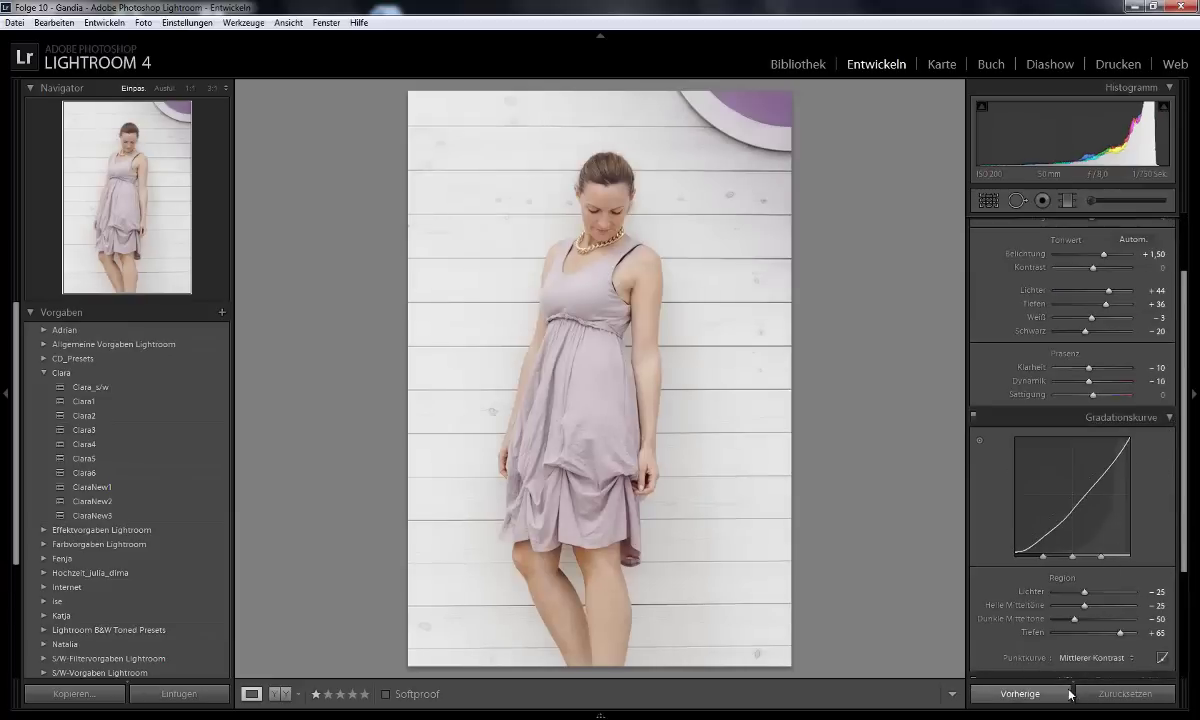
pyautogui.click(1167, 417)
pyautogui.press('Down')
pyautogui.press('Down')
pyautogui.press('Down')
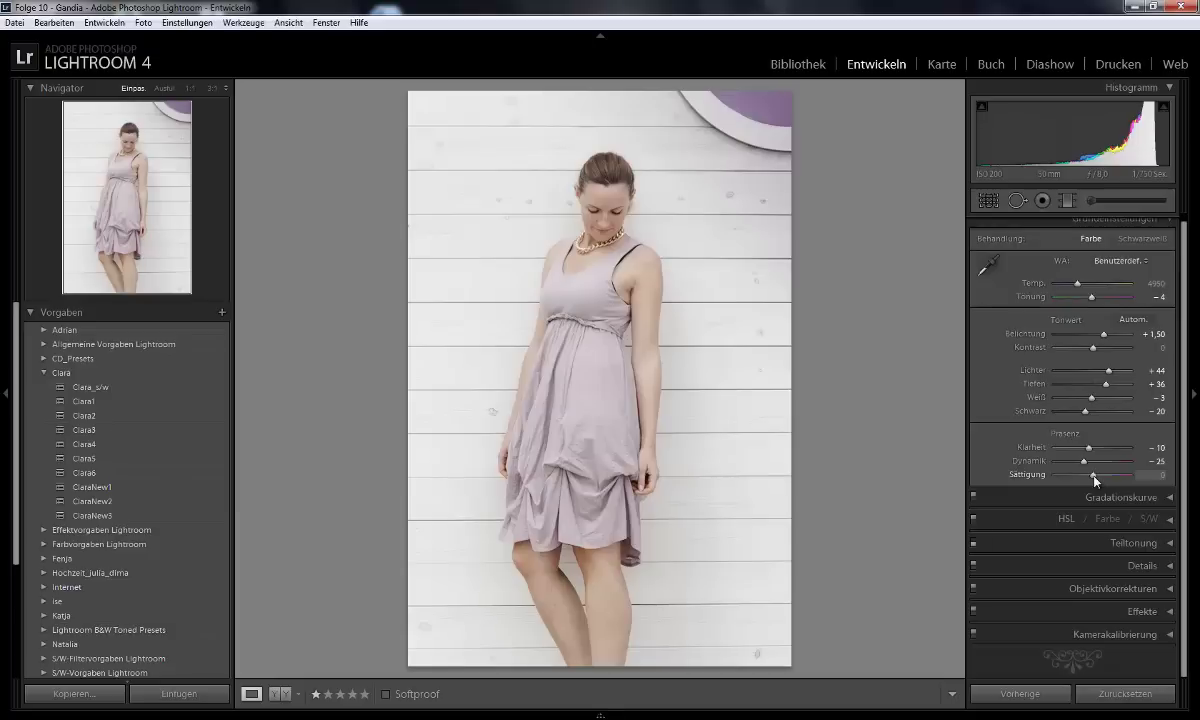
# Set Saturation and Vibrance to −10 and cool Temp to 4700.
pyautogui.press('Down')
pyautogui.press('Down')
pyautogui.press('Down')
pyautogui.press('Down')
pyautogui.press('Down')
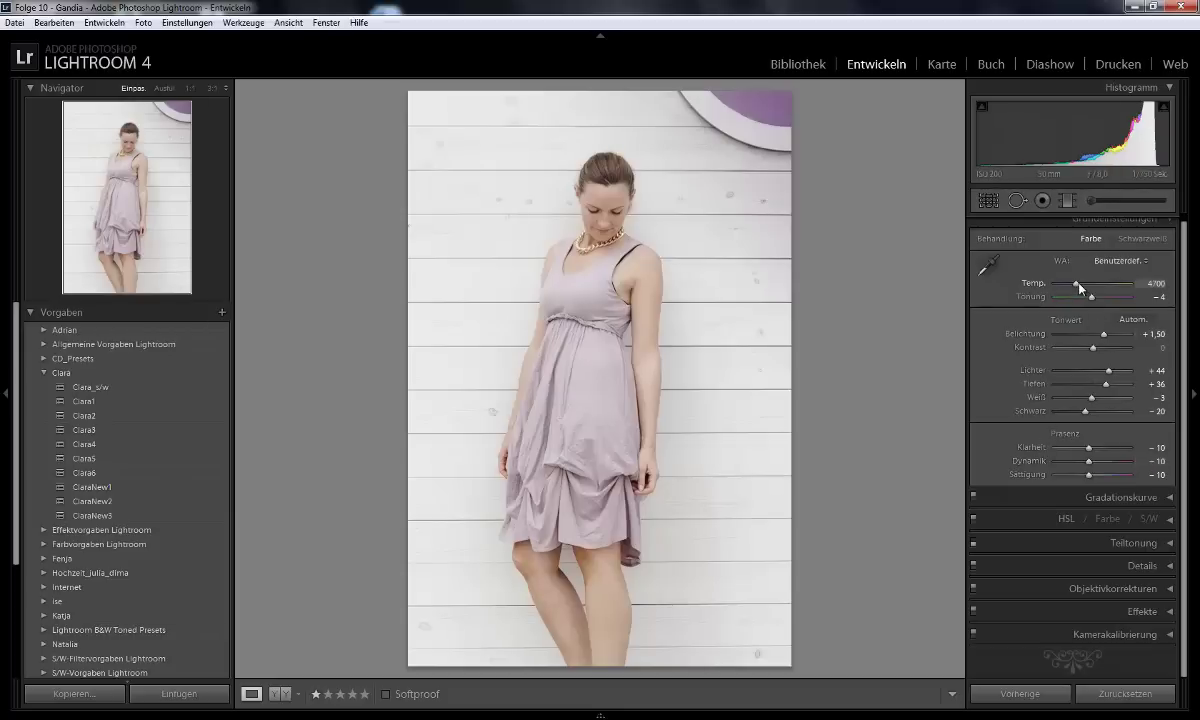
pyautogui.press('Down')
pyautogui.press('Down')
pyautogui.press('Down')
pyautogui.press('Up')
pyautogui.press('Up')
pyautogui.press('Up')
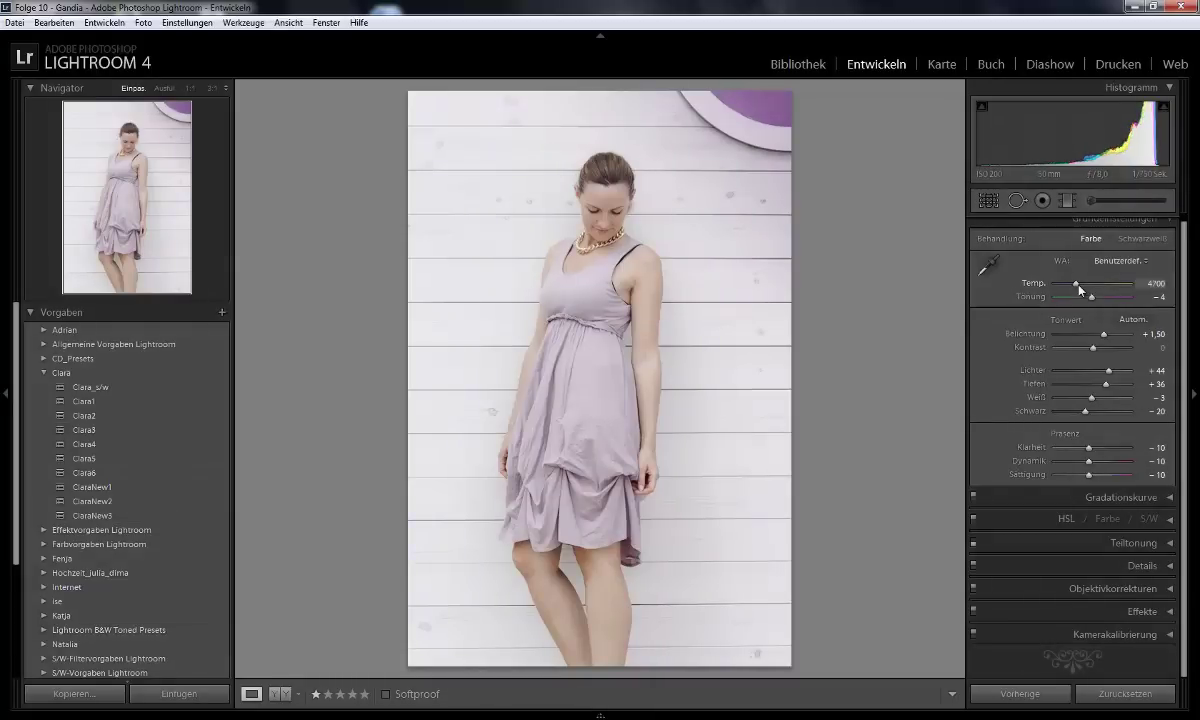